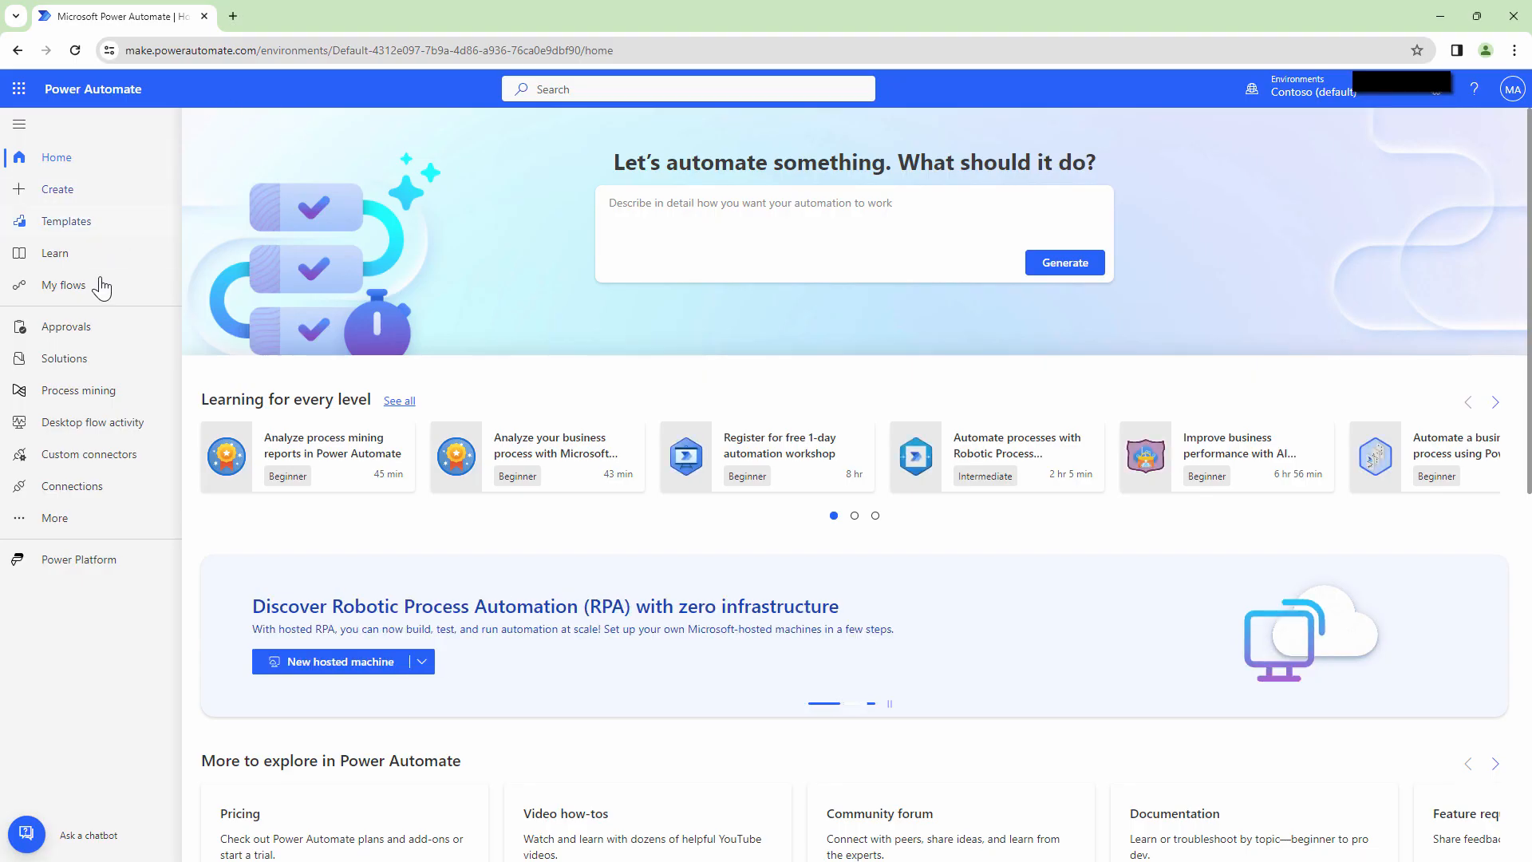
Start a new Azure Key Vault connection from Connections, keeping OAuth authentication.
{"action": "left_click", "coordinate": [57, 518]}
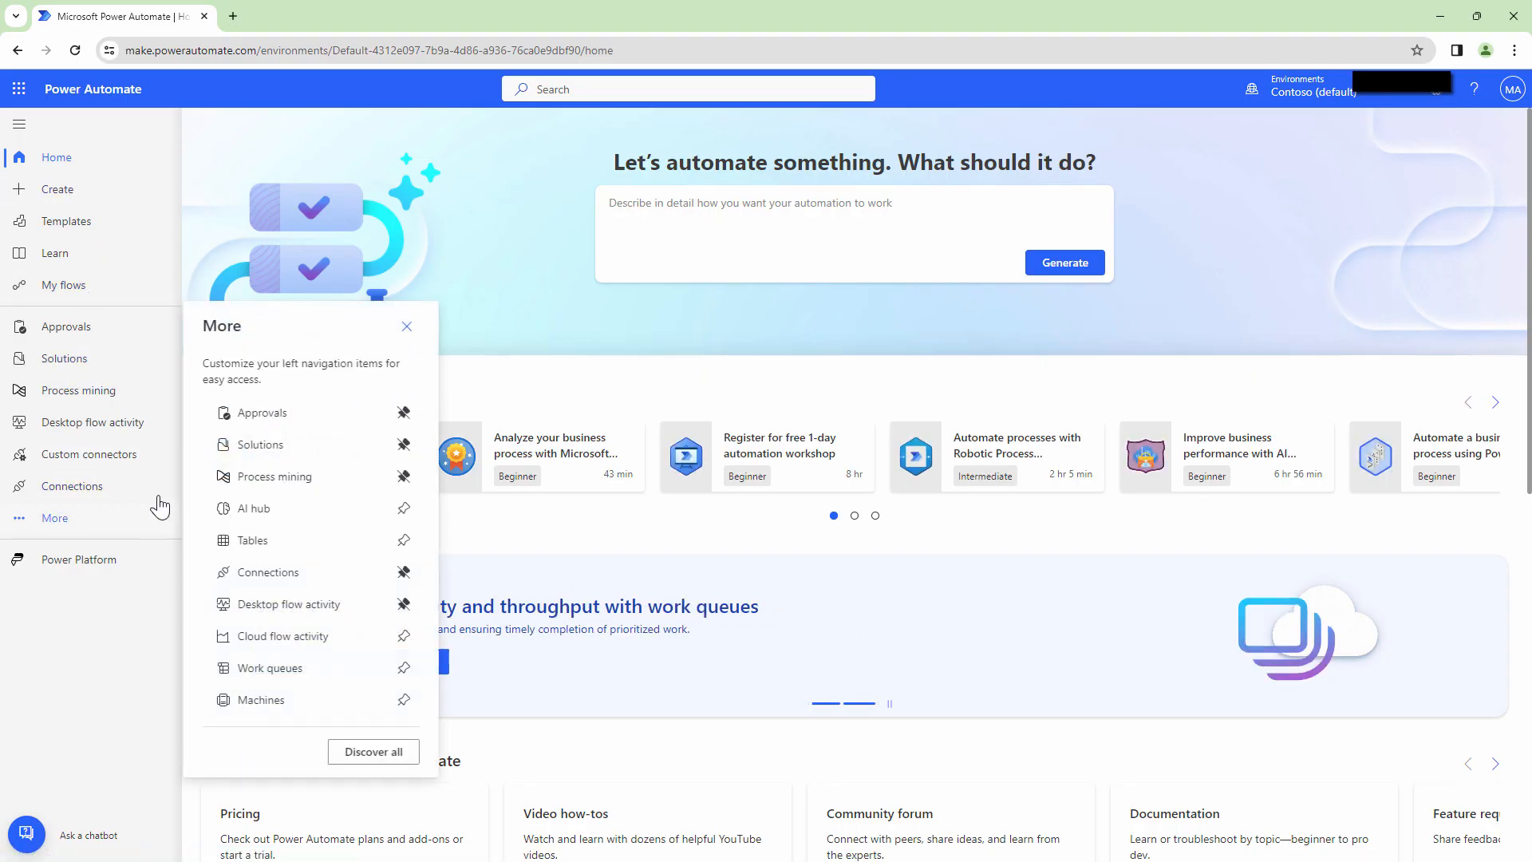
{"action": "left_click", "coordinate": [279, 572]}
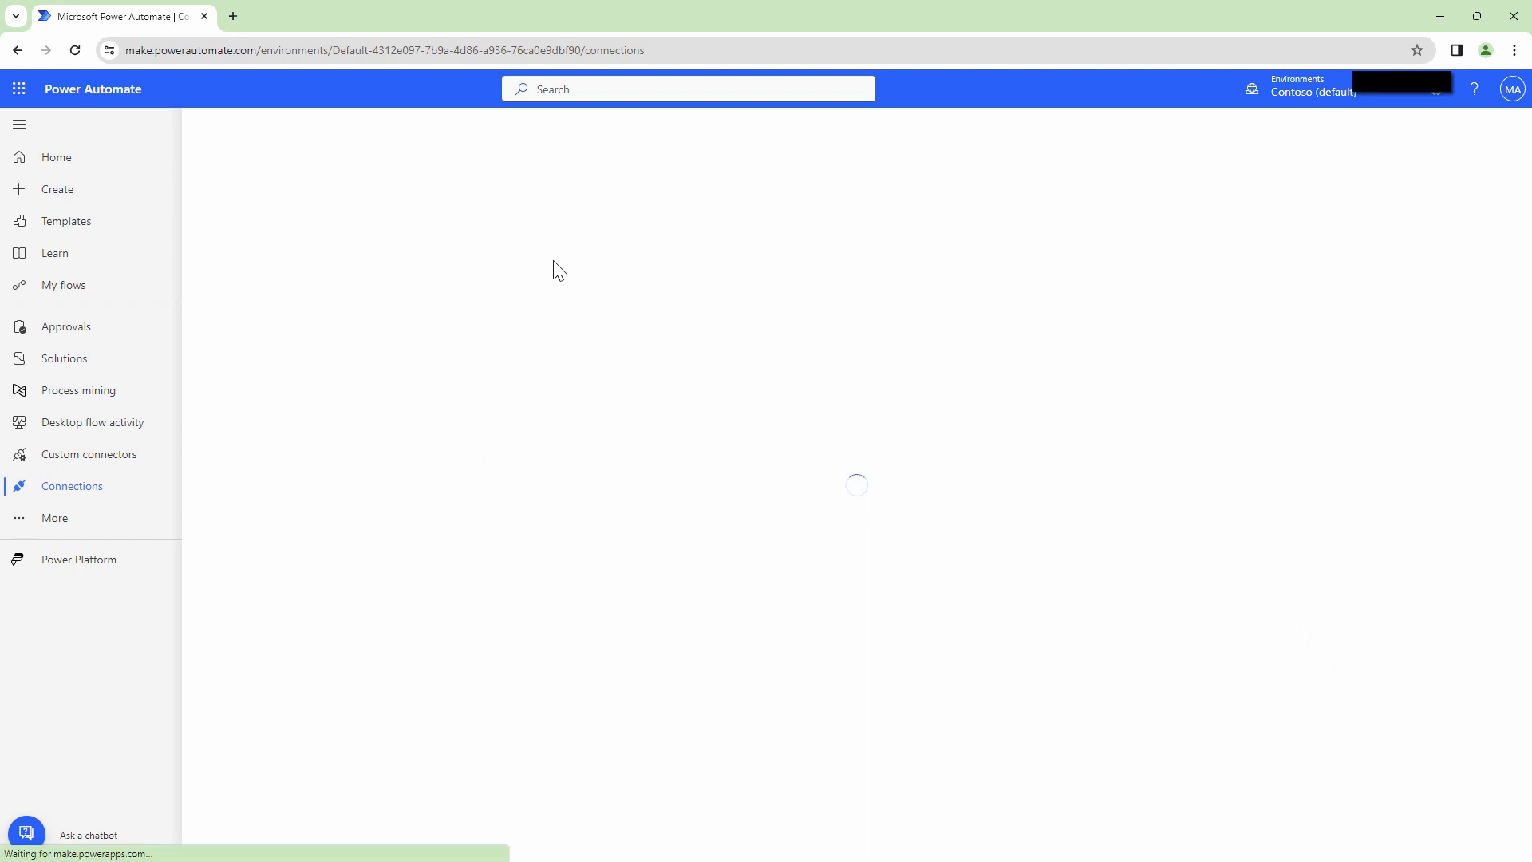
{"action": "left_click", "coordinate": [270, 127]}
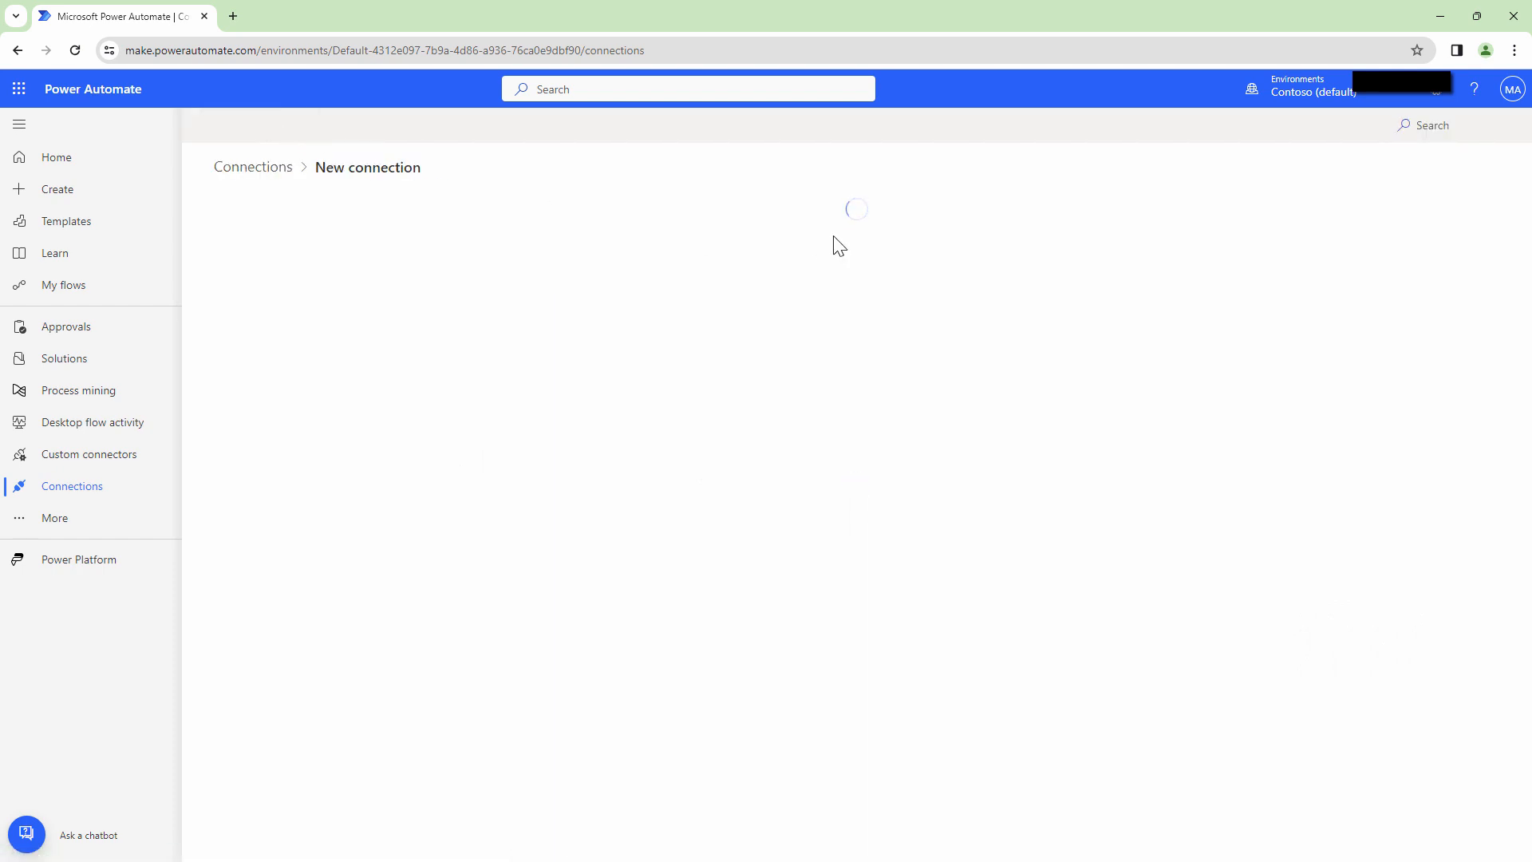
{"action": "left_click", "coordinate": [1454, 130]}
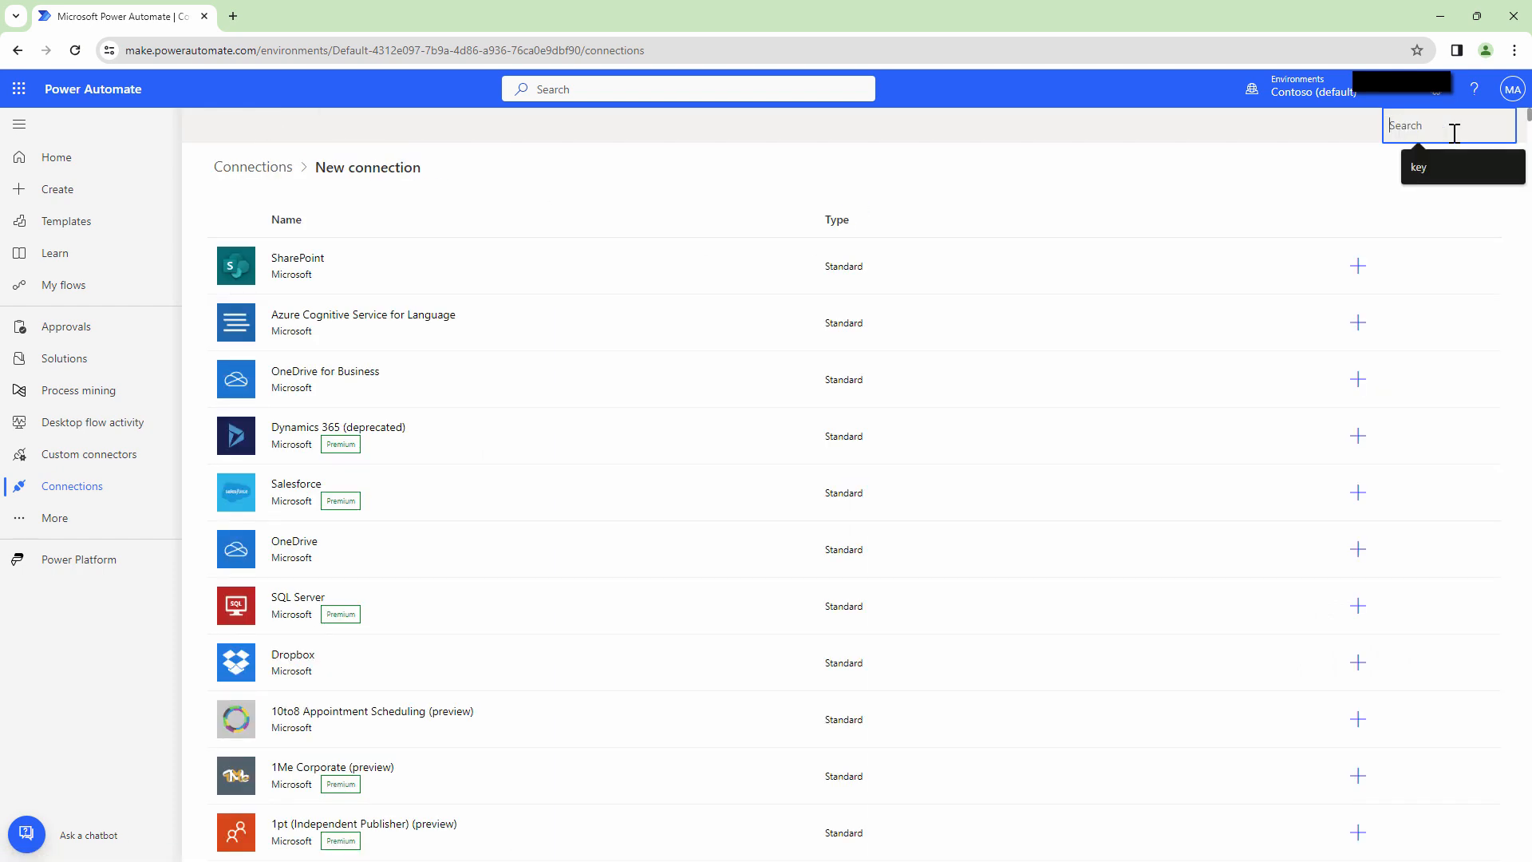
{"action": "left_click", "coordinate": [1453, 164]}
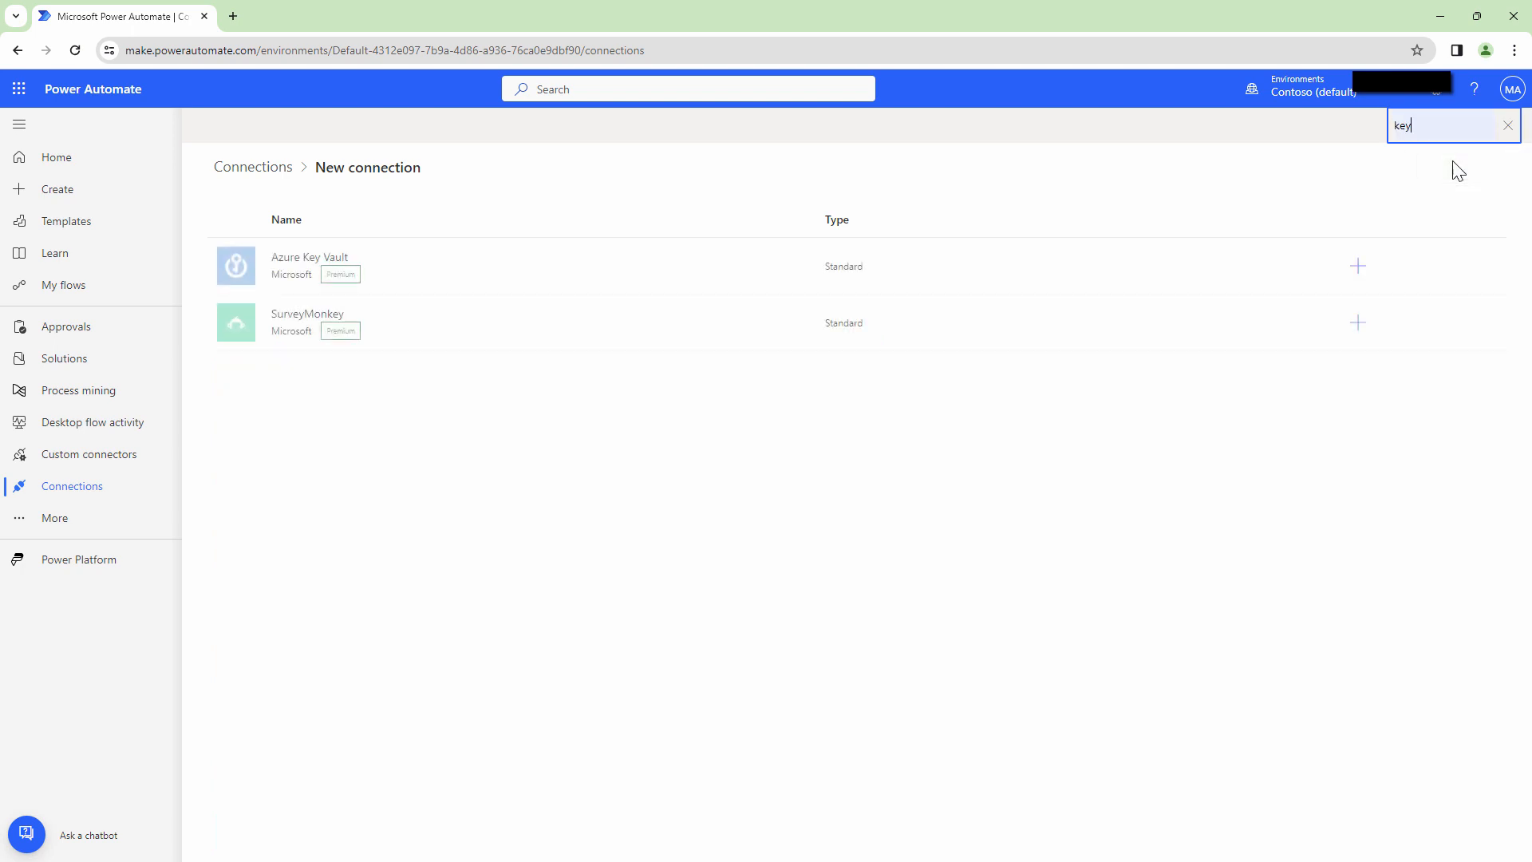
{"action": "left_click", "coordinate": [634, 275]}
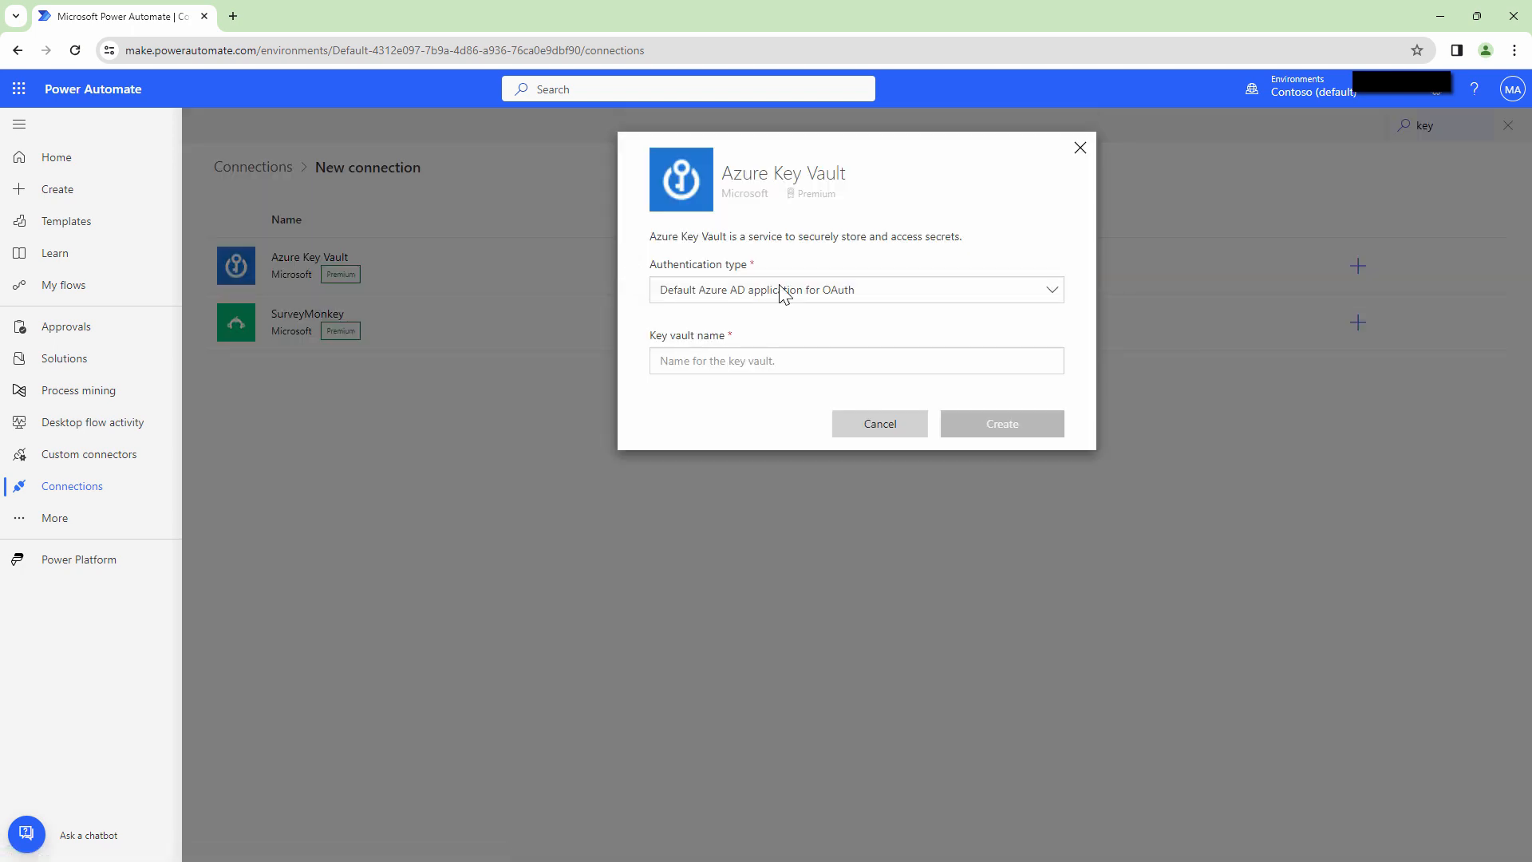
{"action": "left_click", "coordinate": [869, 301]}
{"action": "left_click", "coordinate": [786, 313]}
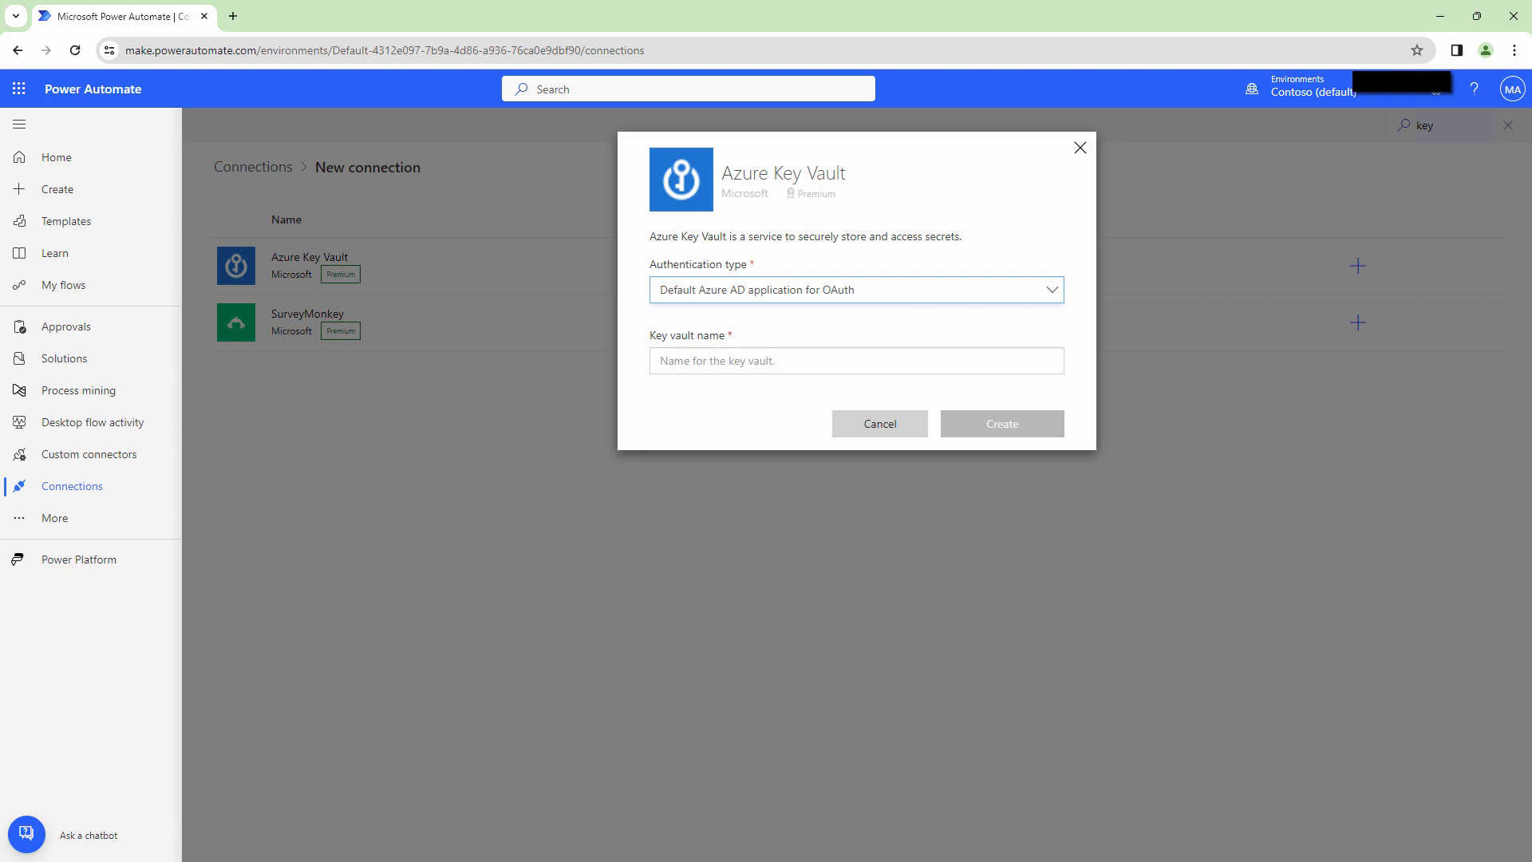
Copy vault name testvault989 from the Azure portal into the connection and create it.
{"action": "key", "text": "alt+Tab"}
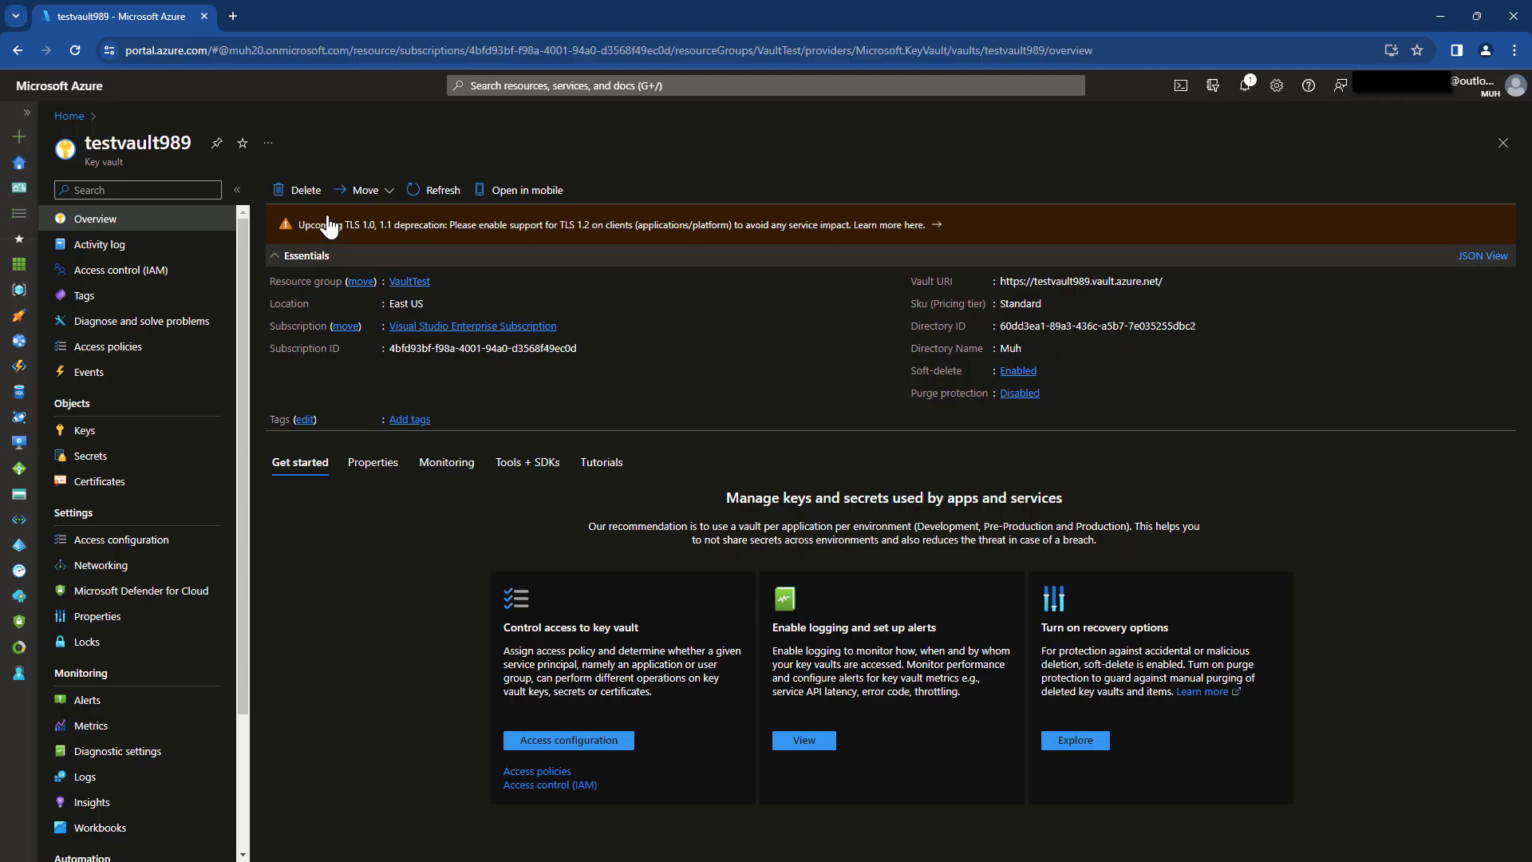
{"action": "double_click", "coordinate": [154, 141]}
{"action": "key", "text": "ctrl+c"}
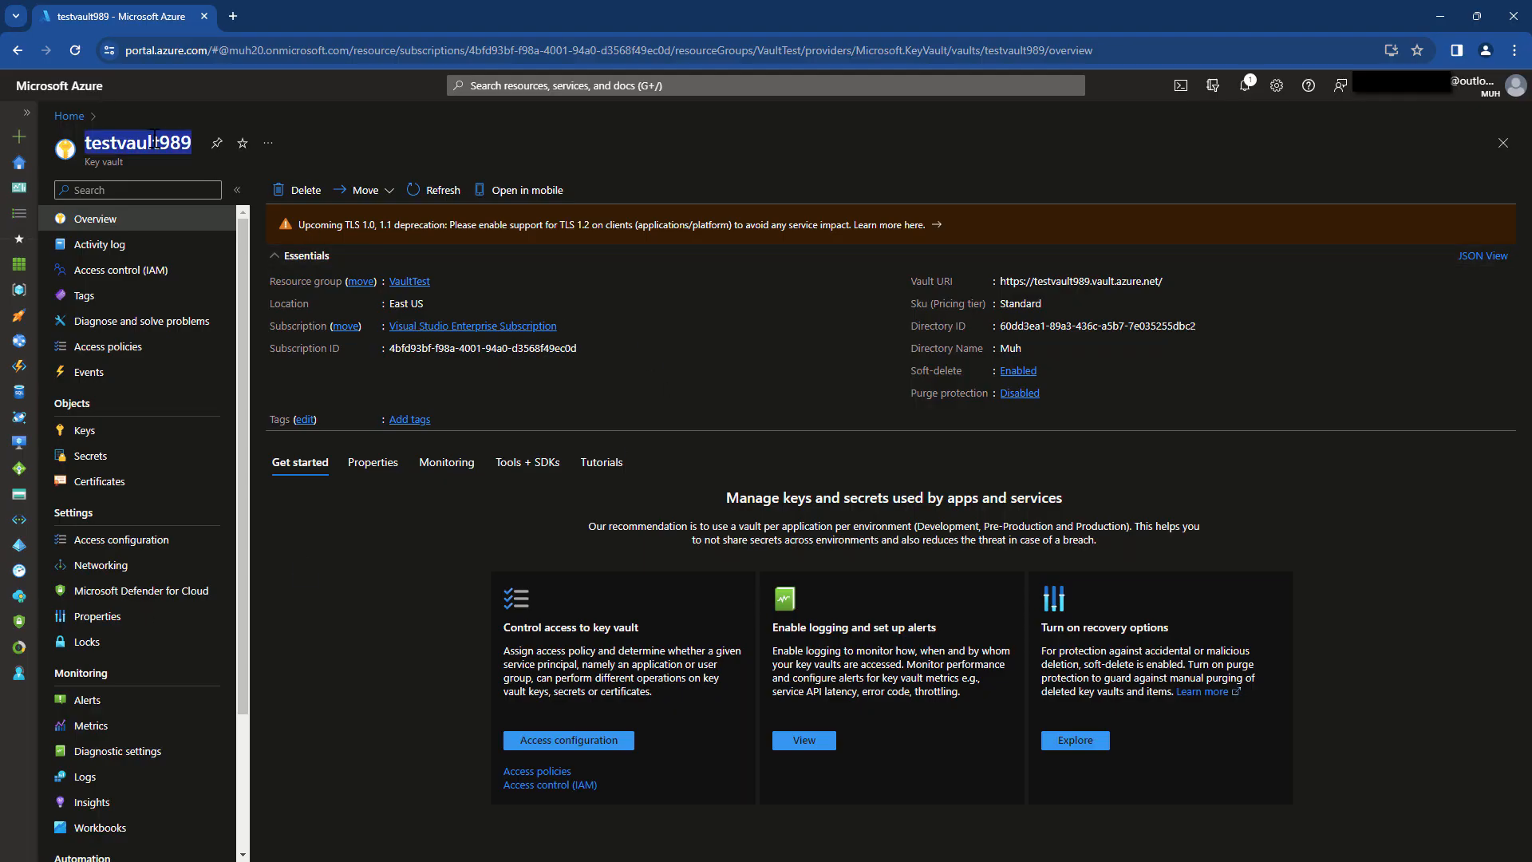
{"action": "left_click", "coordinate": [1452, 20]}
{"action": "left_click", "coordinate": [855, 370]}
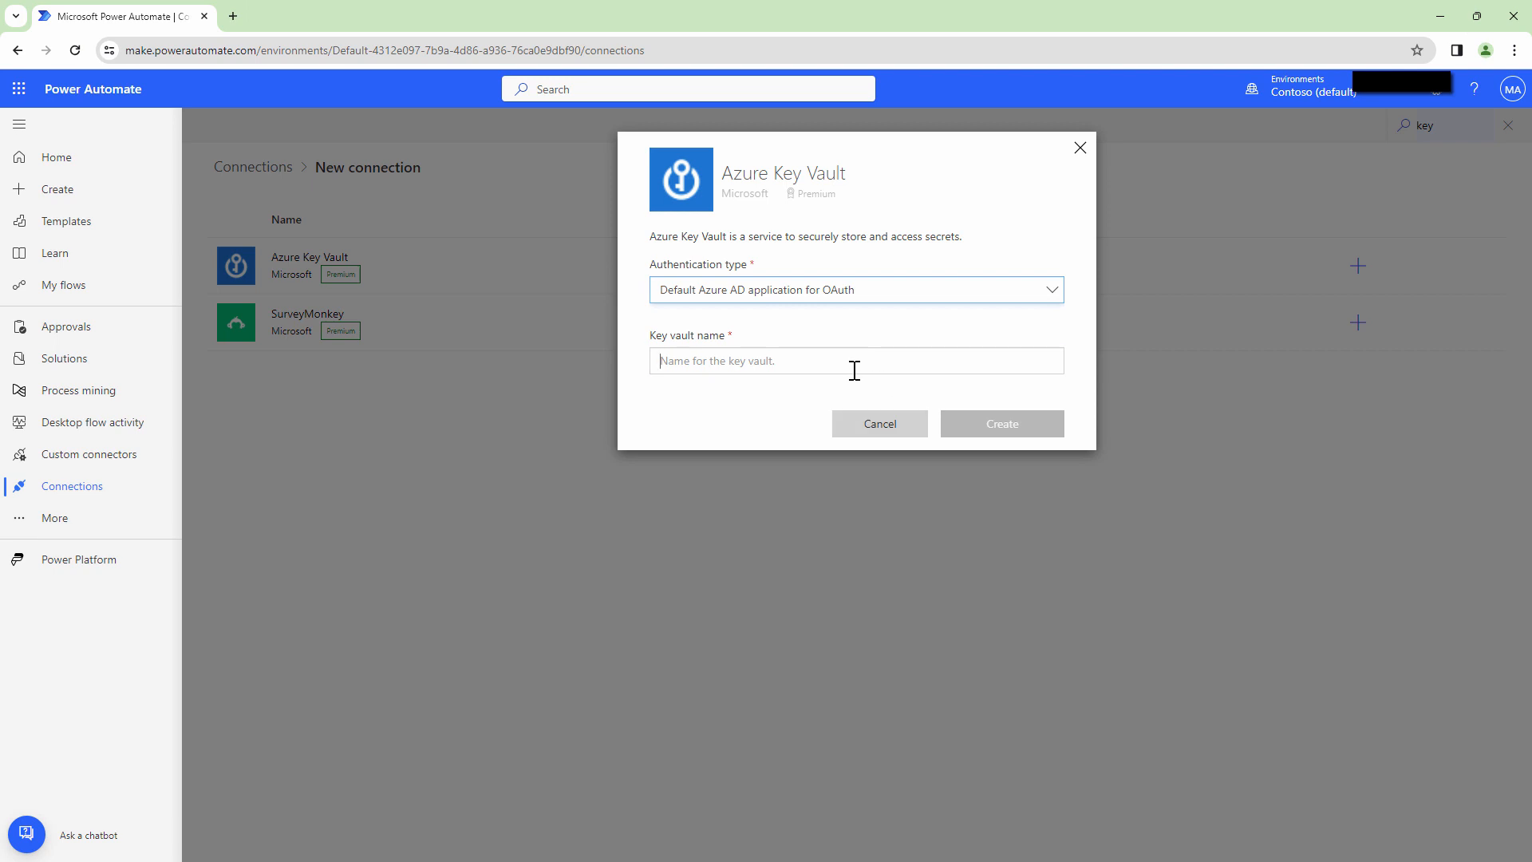
{"action": "key", "text": "ctrl+v"}
{"action": "left_click", "coordinate": [1024, 432]}
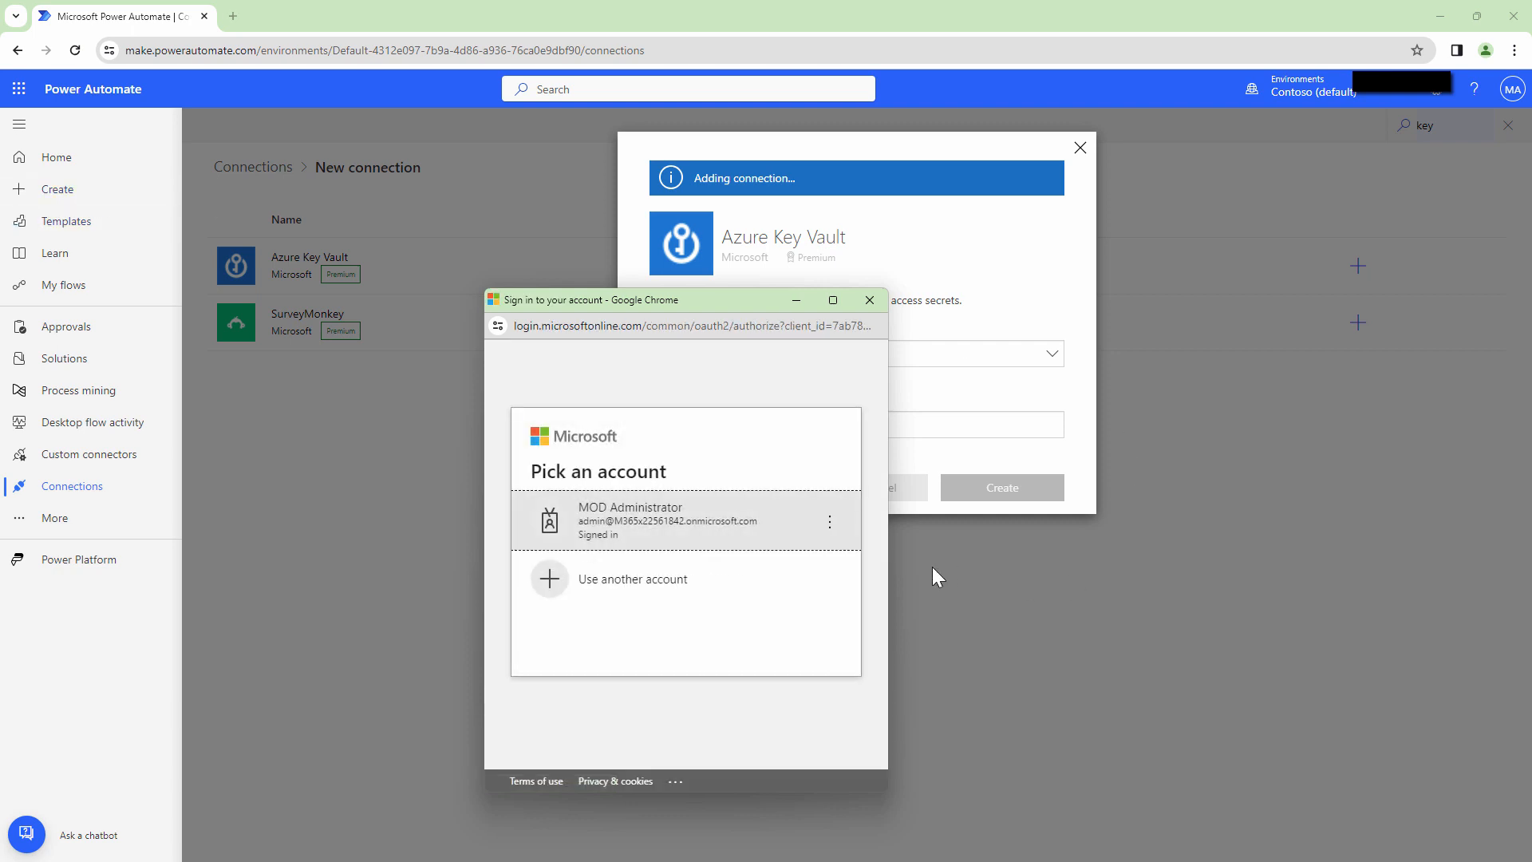
Try signing in with another Microsoft account by entering its personal e-mail address.
{"action": "left_click", "coordinate": [786, 588]}
{"action": "type", "text": "cl"}
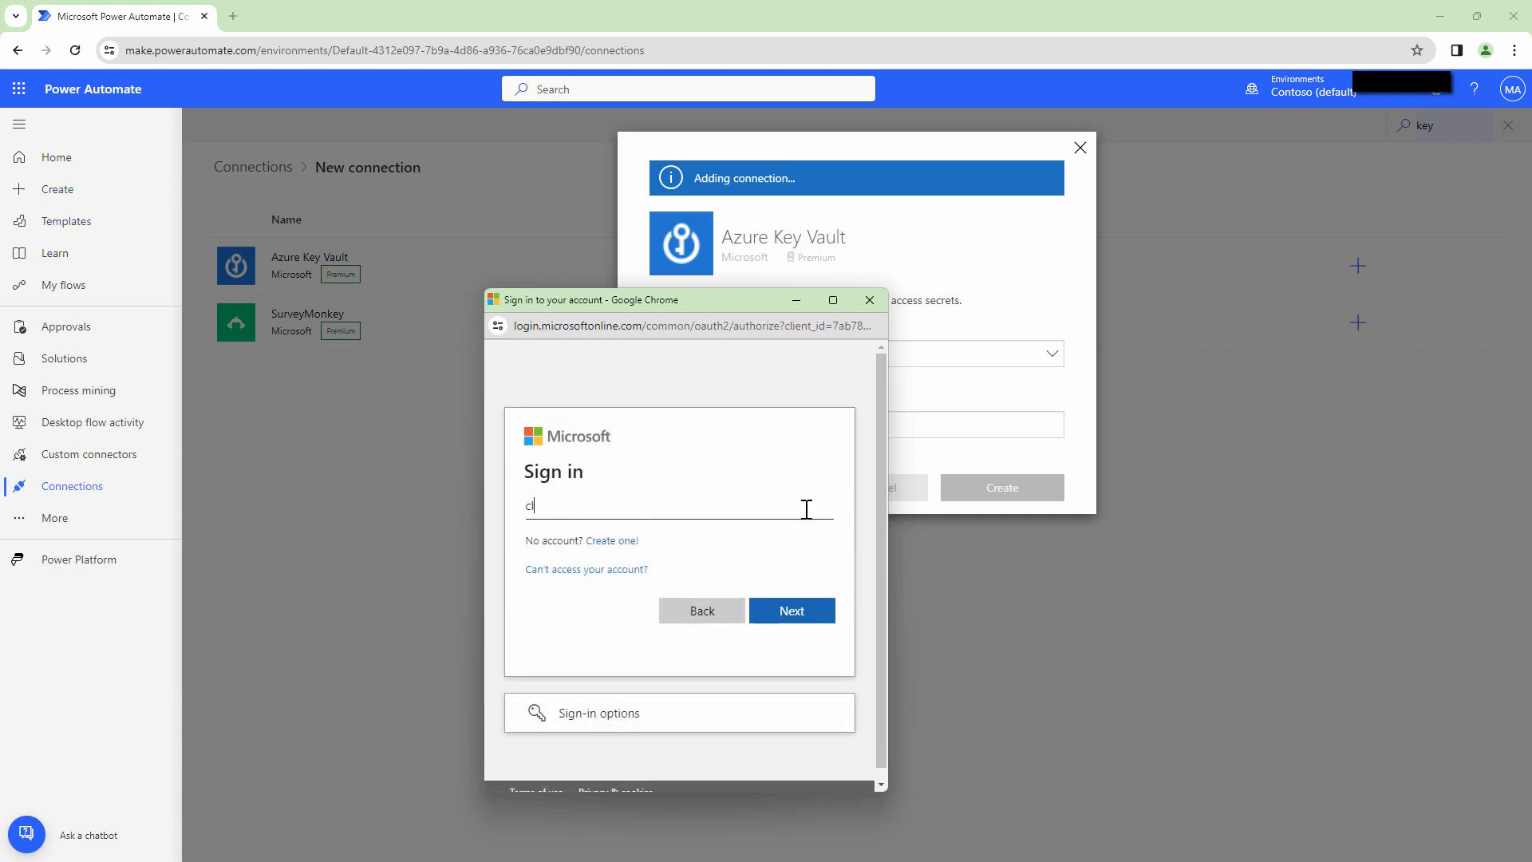
{"action": "left_click", "coordinate": [820, 611]}
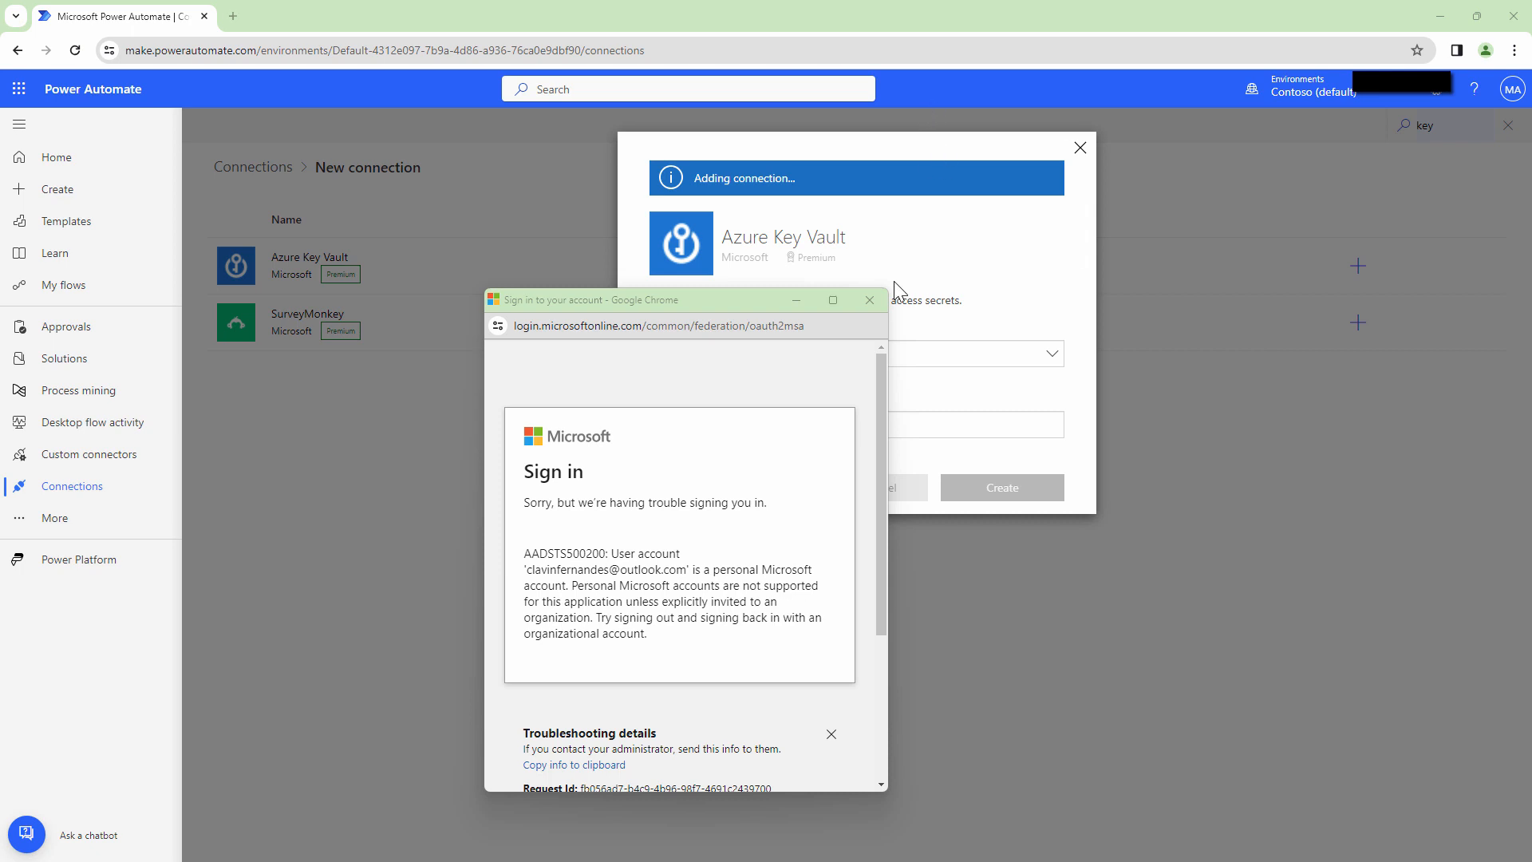
Close the failed sign-in, delete the new Azure Key Vault connection, and minimize the browser.
{"action": "left_click", "coordinate": [869, 300]}
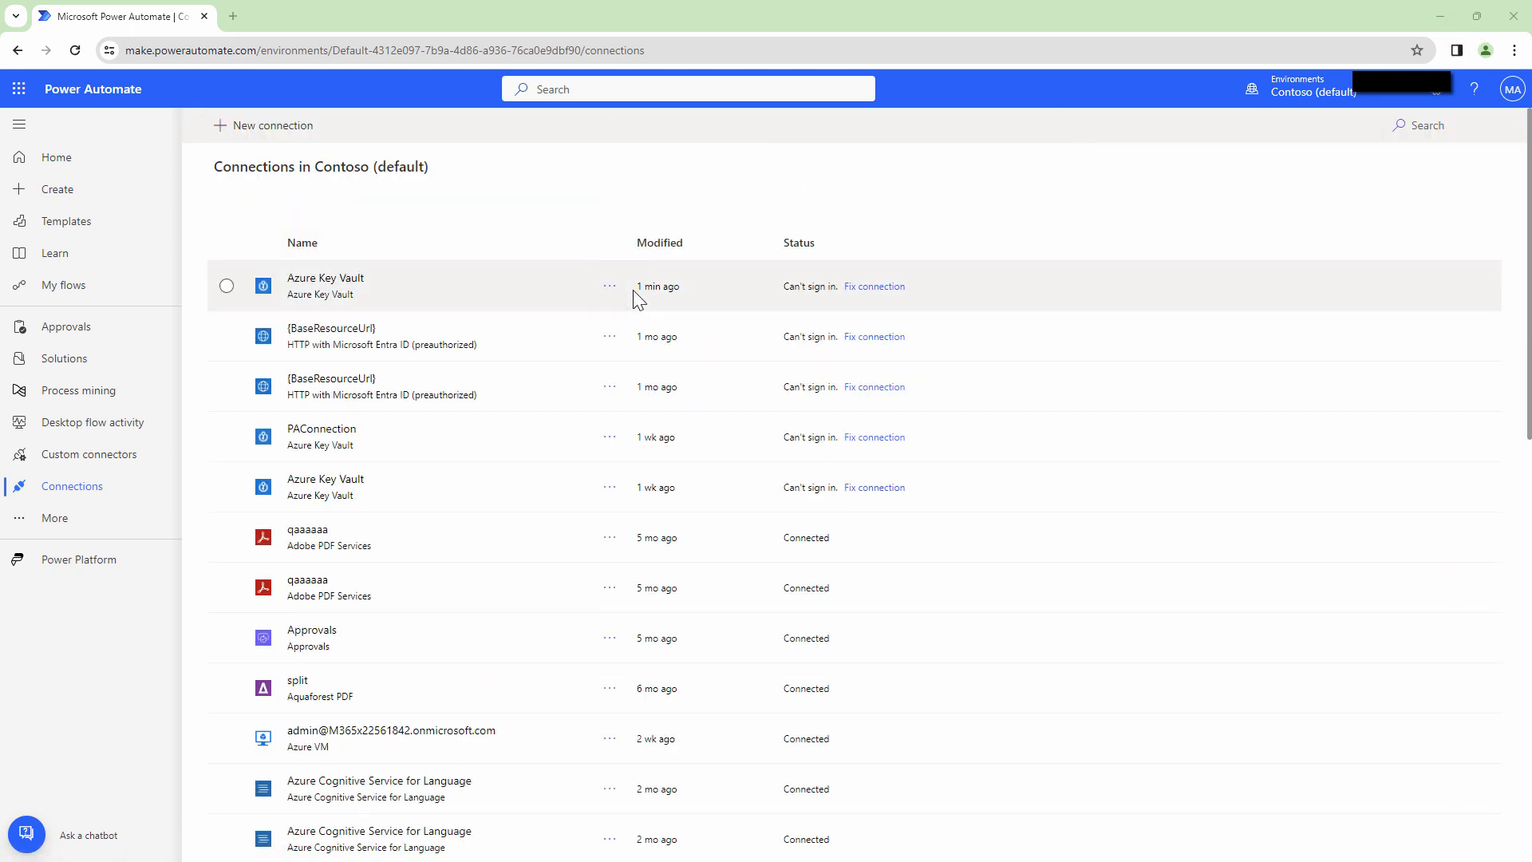
{"action": "left_click", "coordinate": [611, 285]}
{"action": "left_click", "coordinate": [637, 399]}
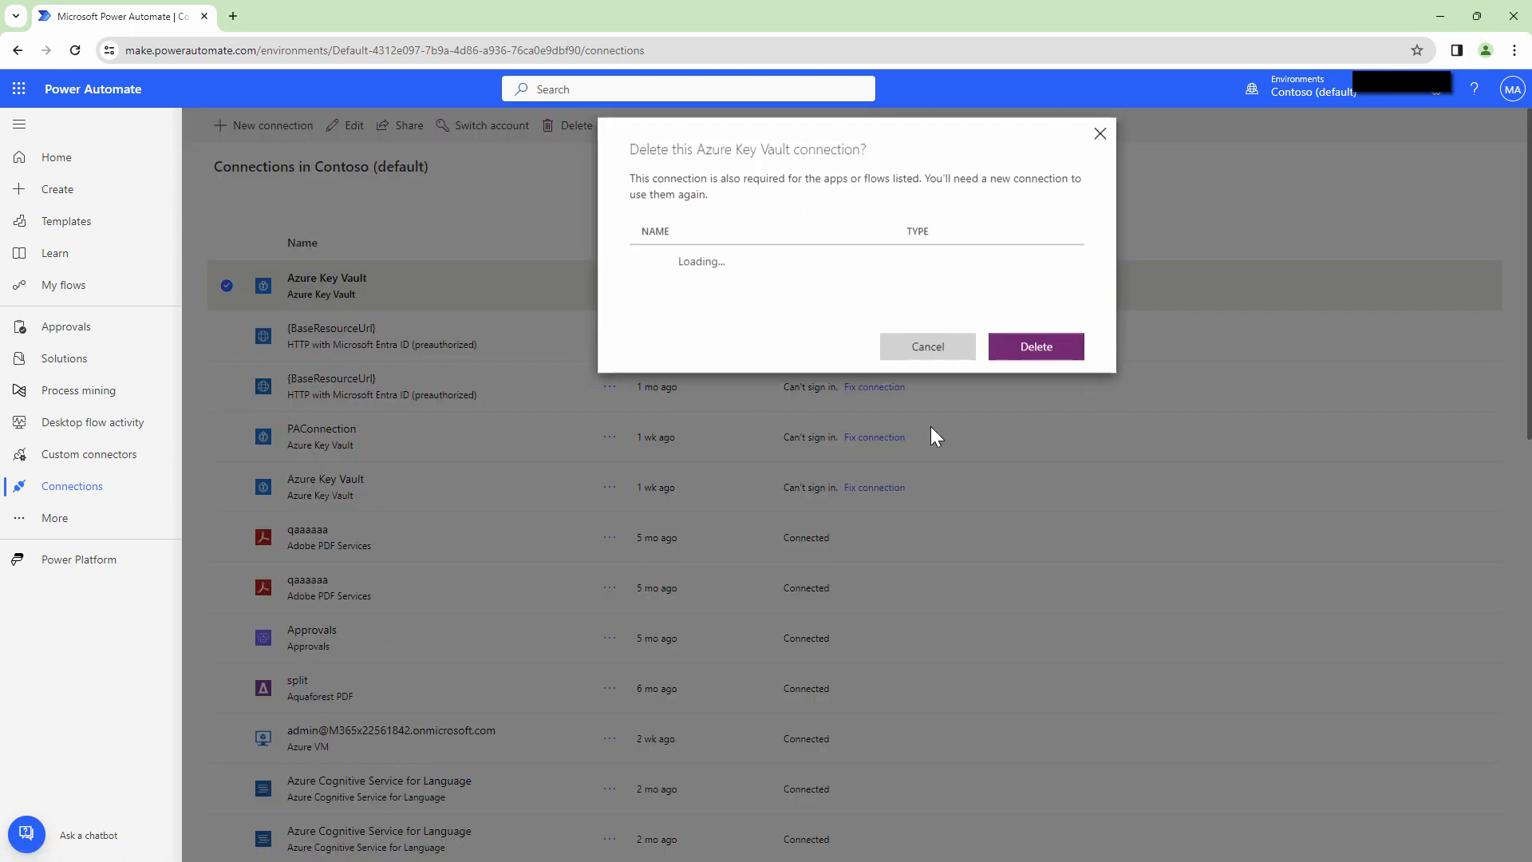
{"action": "left_click", "coordinate": [1044, 361]}
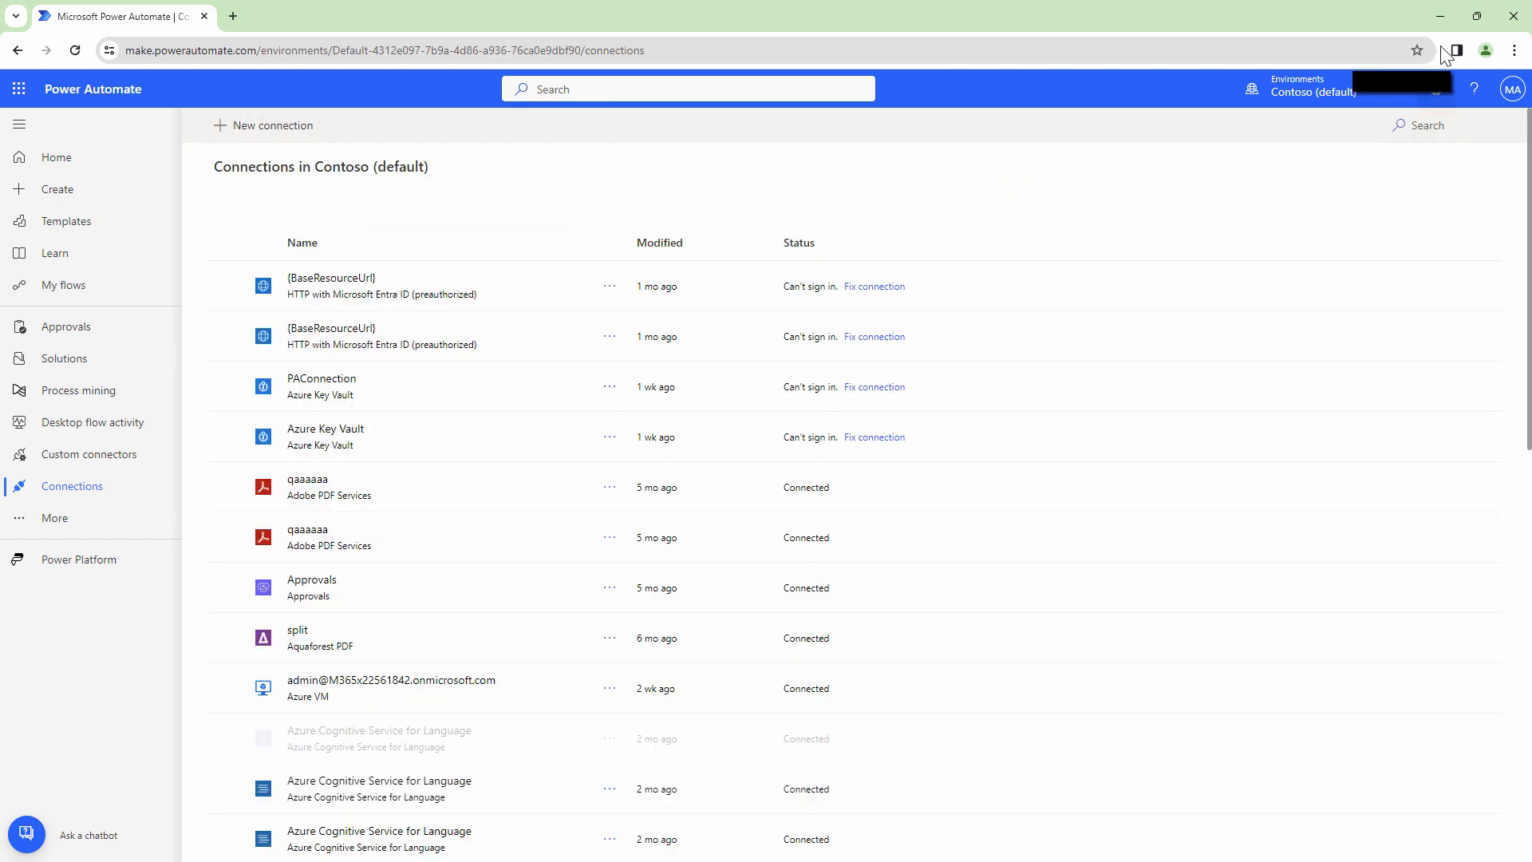
{"action": "left_click", "coordinate": [1436, 17]}
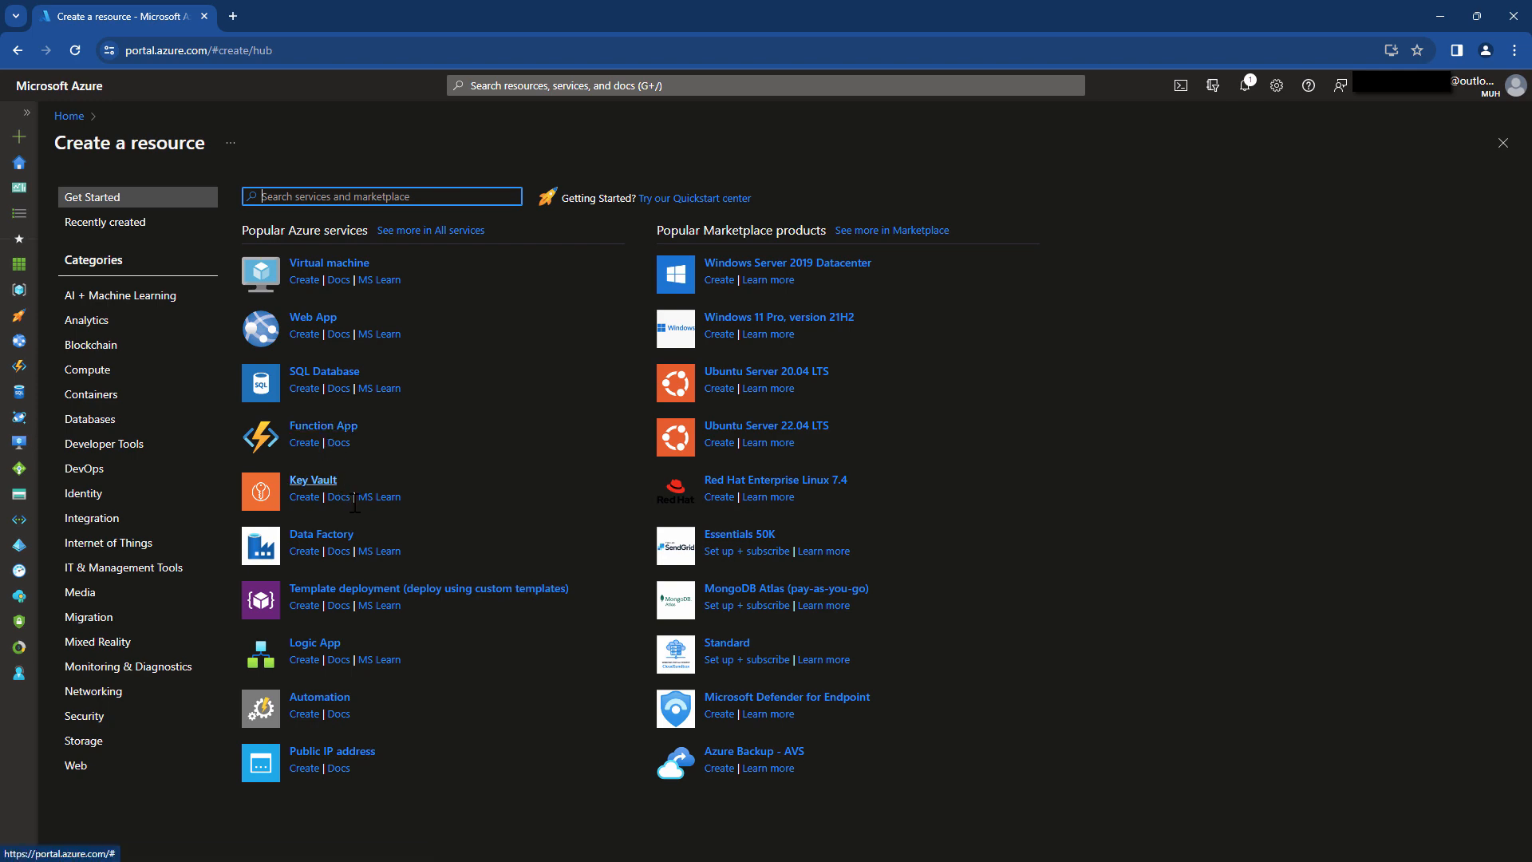
Choose Key Vault under Popular Azure services on Create a resource.
{"action": "left_click", "coordinate": [323, 485]}
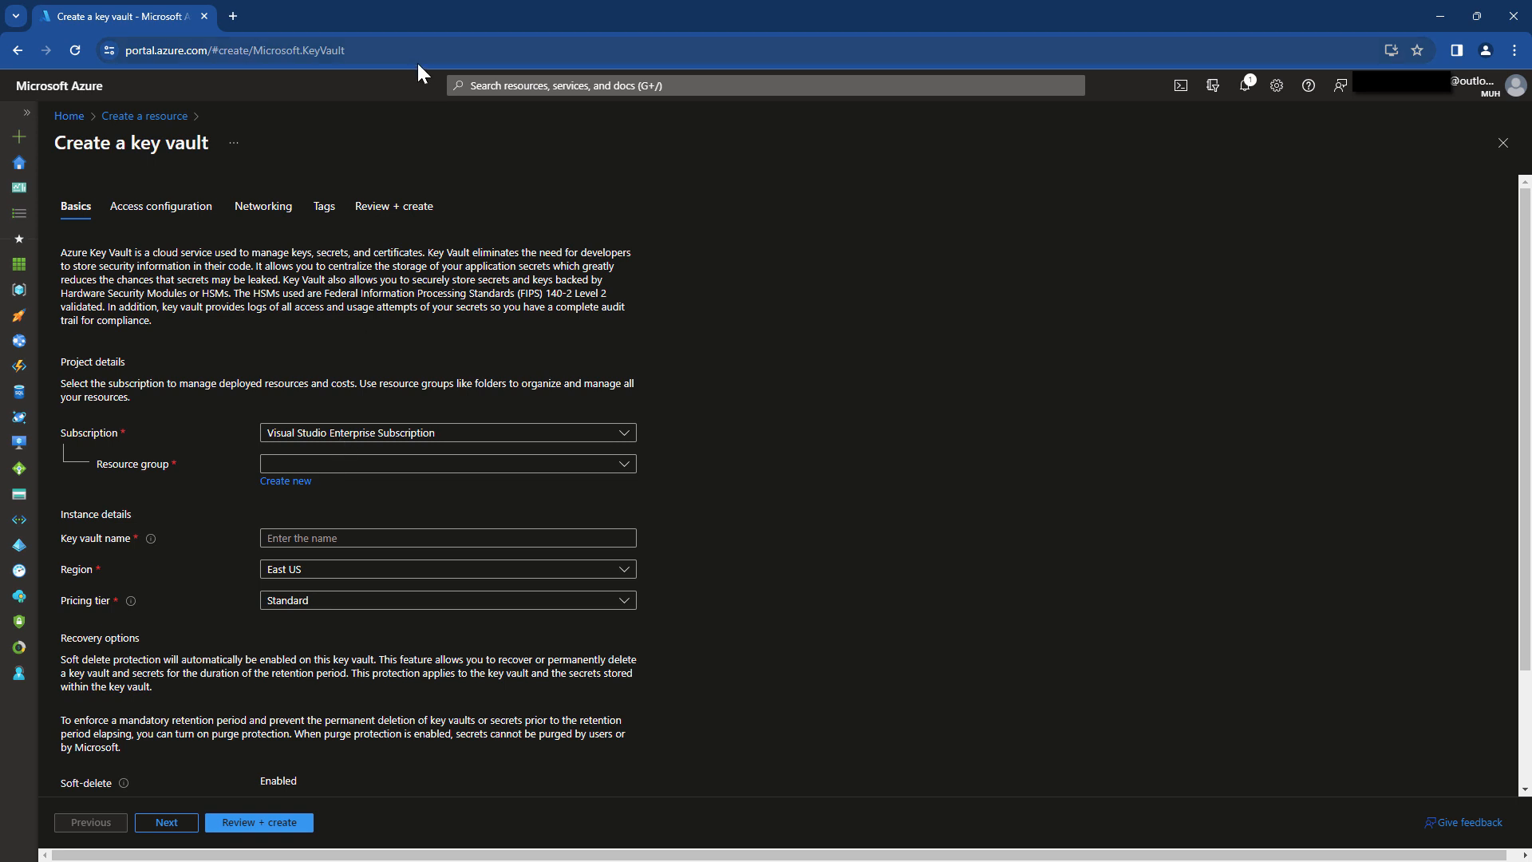
Create a new resource group named TESTVault for the key vault.
{"action": "left_click_drag", "start_coordinate": [431, 252], "coordinate": [256, 254]}
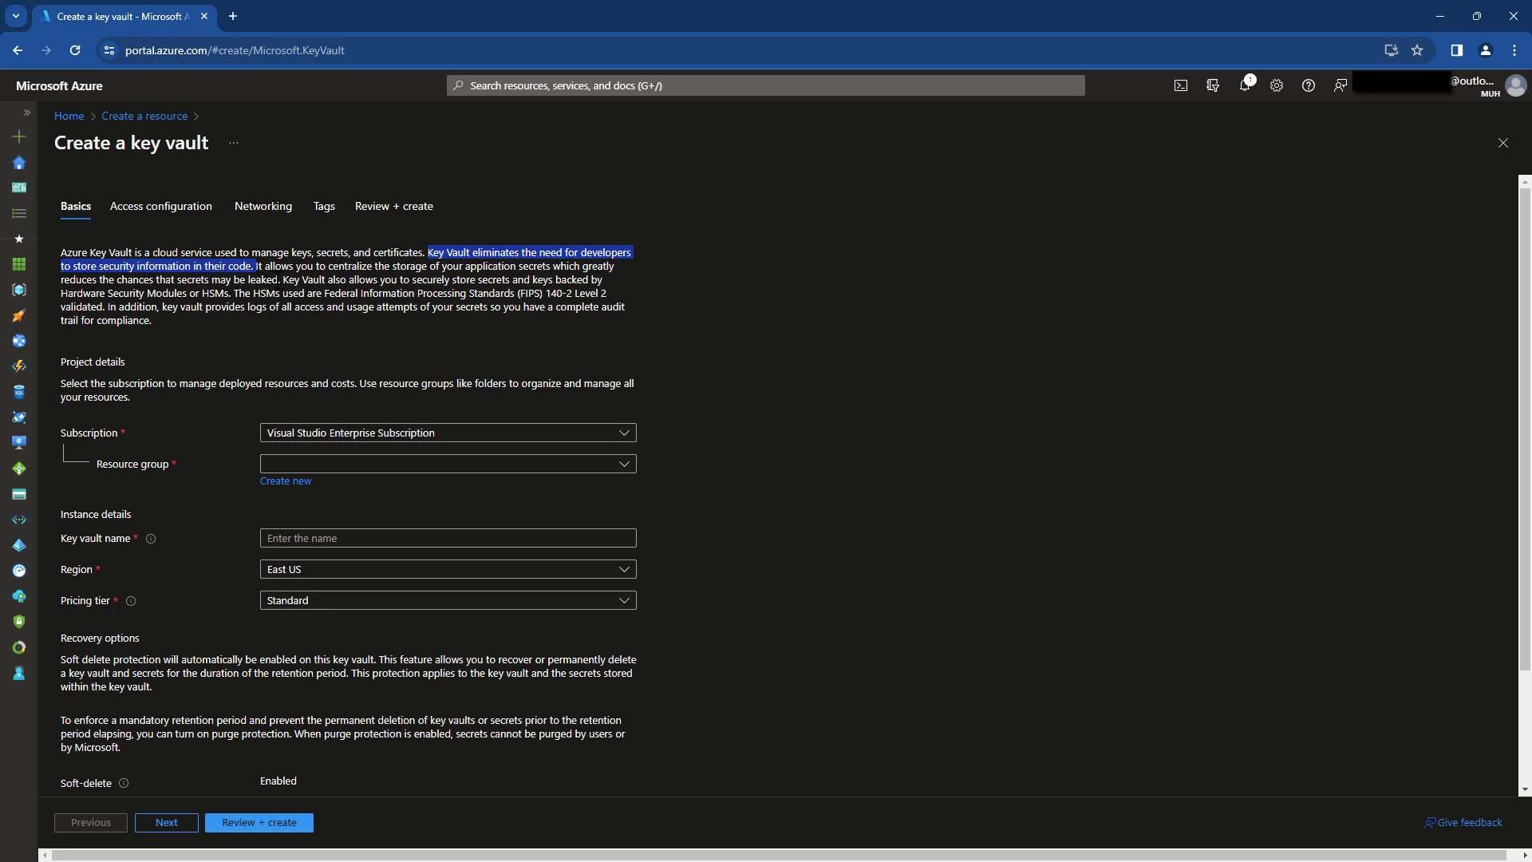
{"action": "left_click", "coordinate": [300, 483]}
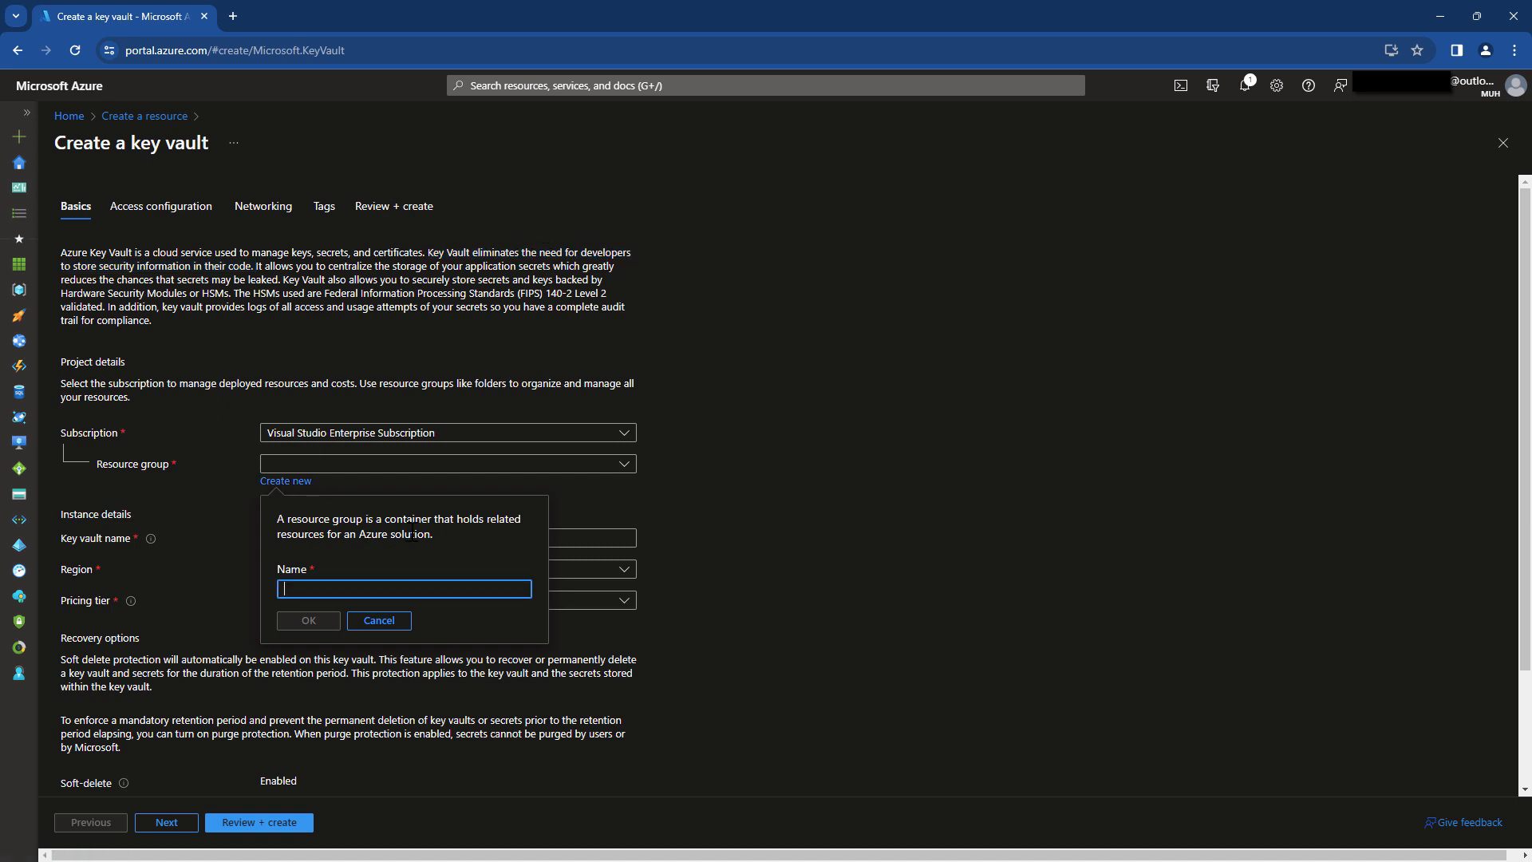
{"action": "type", "text": "TEST"}
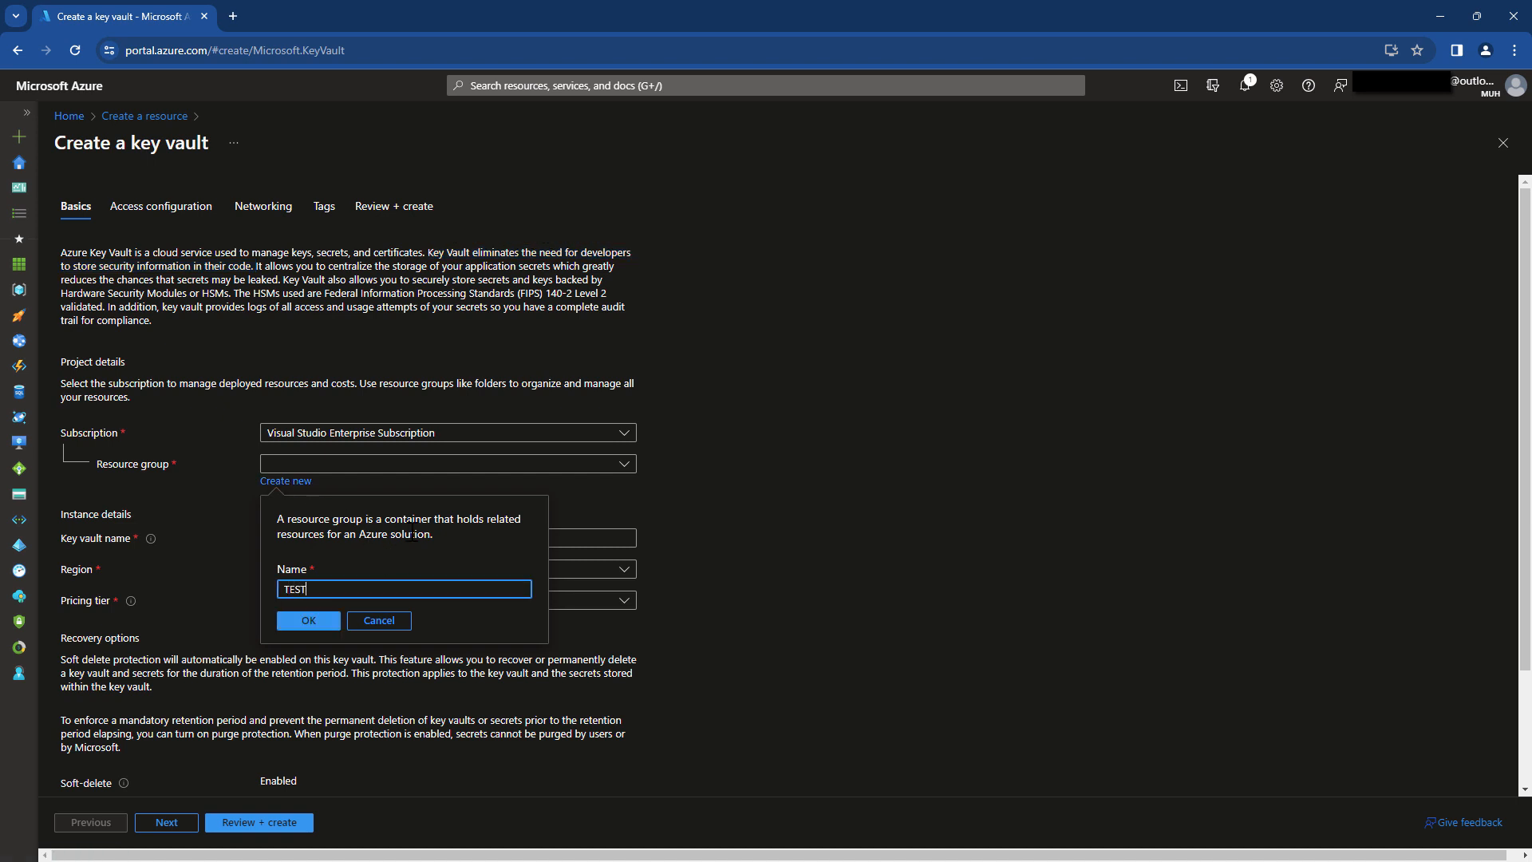
{"action": "type", "text": "Vault"}
{"action": "key", "text": "Return"}
Name the vault TestVault12582, keep the Standard pricing tier, and continue to access configuration.
{"action": "left_click", "coordinate": [343, 536]}
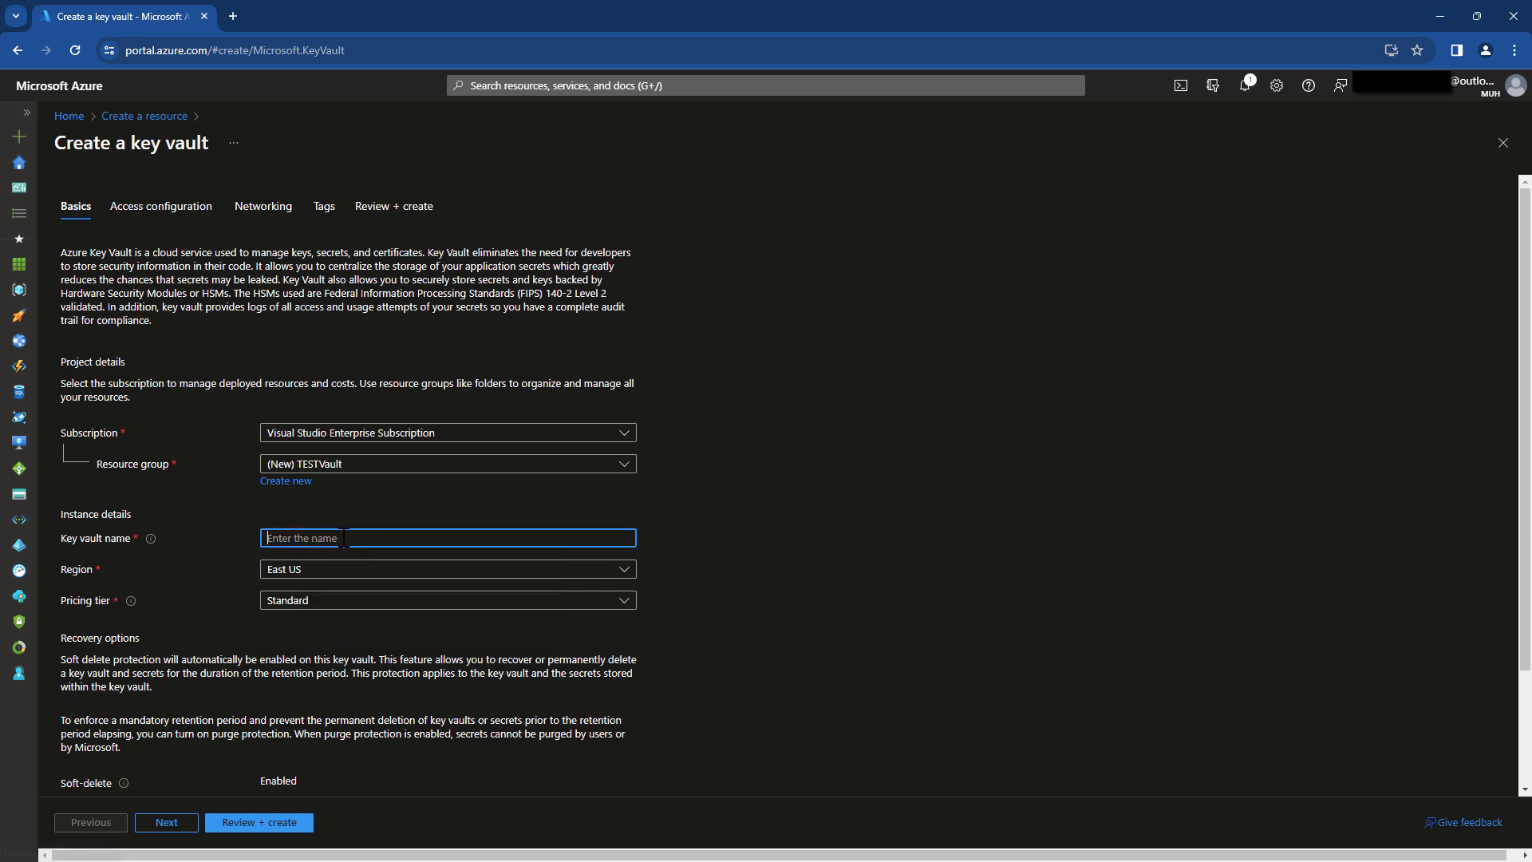
{"action": "type", "text": "TestVault12582"}
{"action": "left_click", "coordinate": [334, 604]}
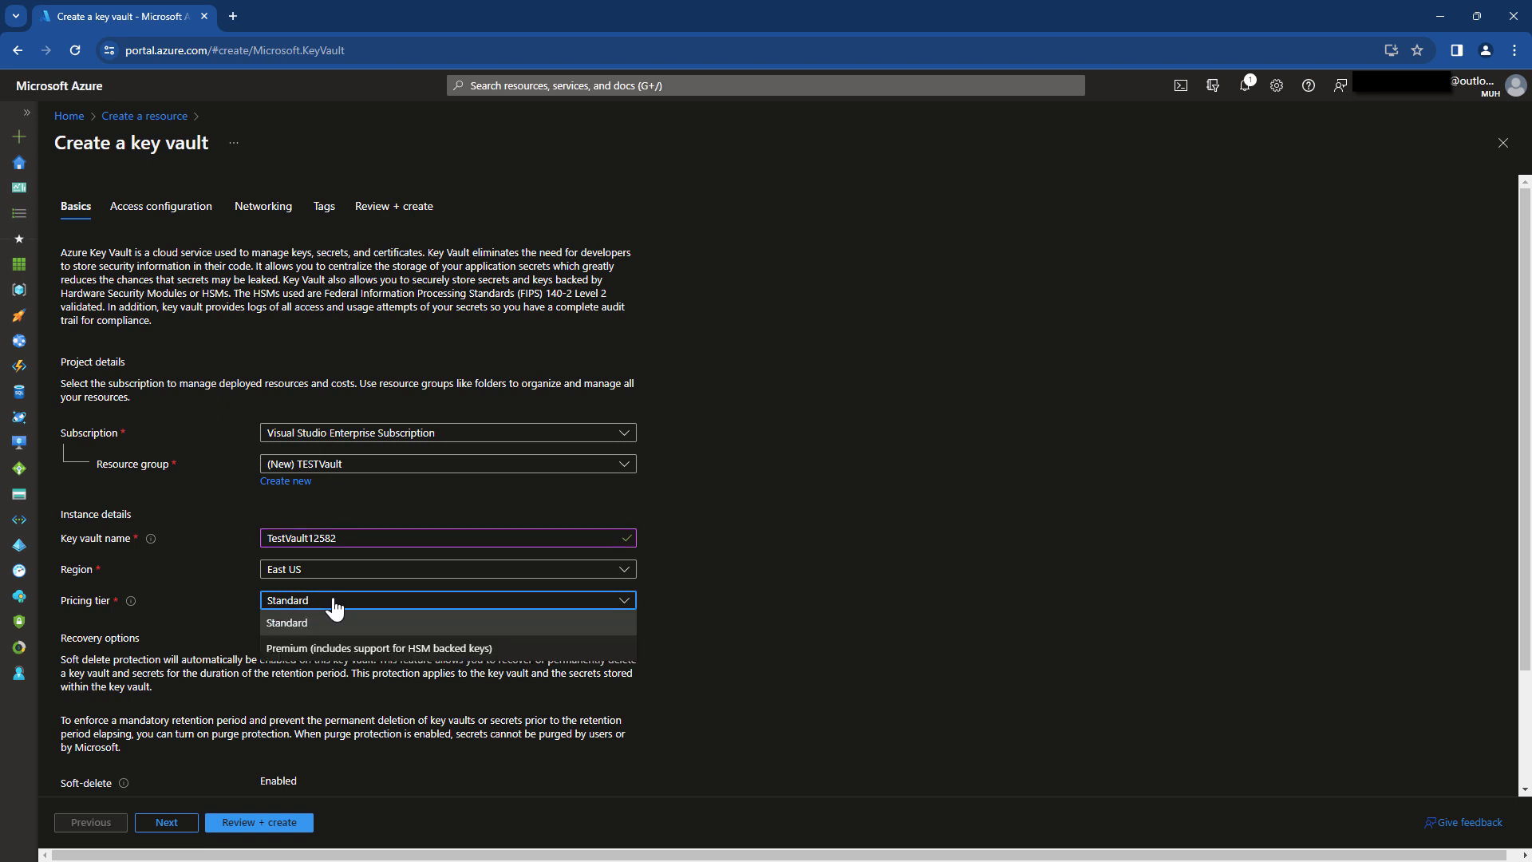
{"action": "left_click", "coordinate": [333, 600]}
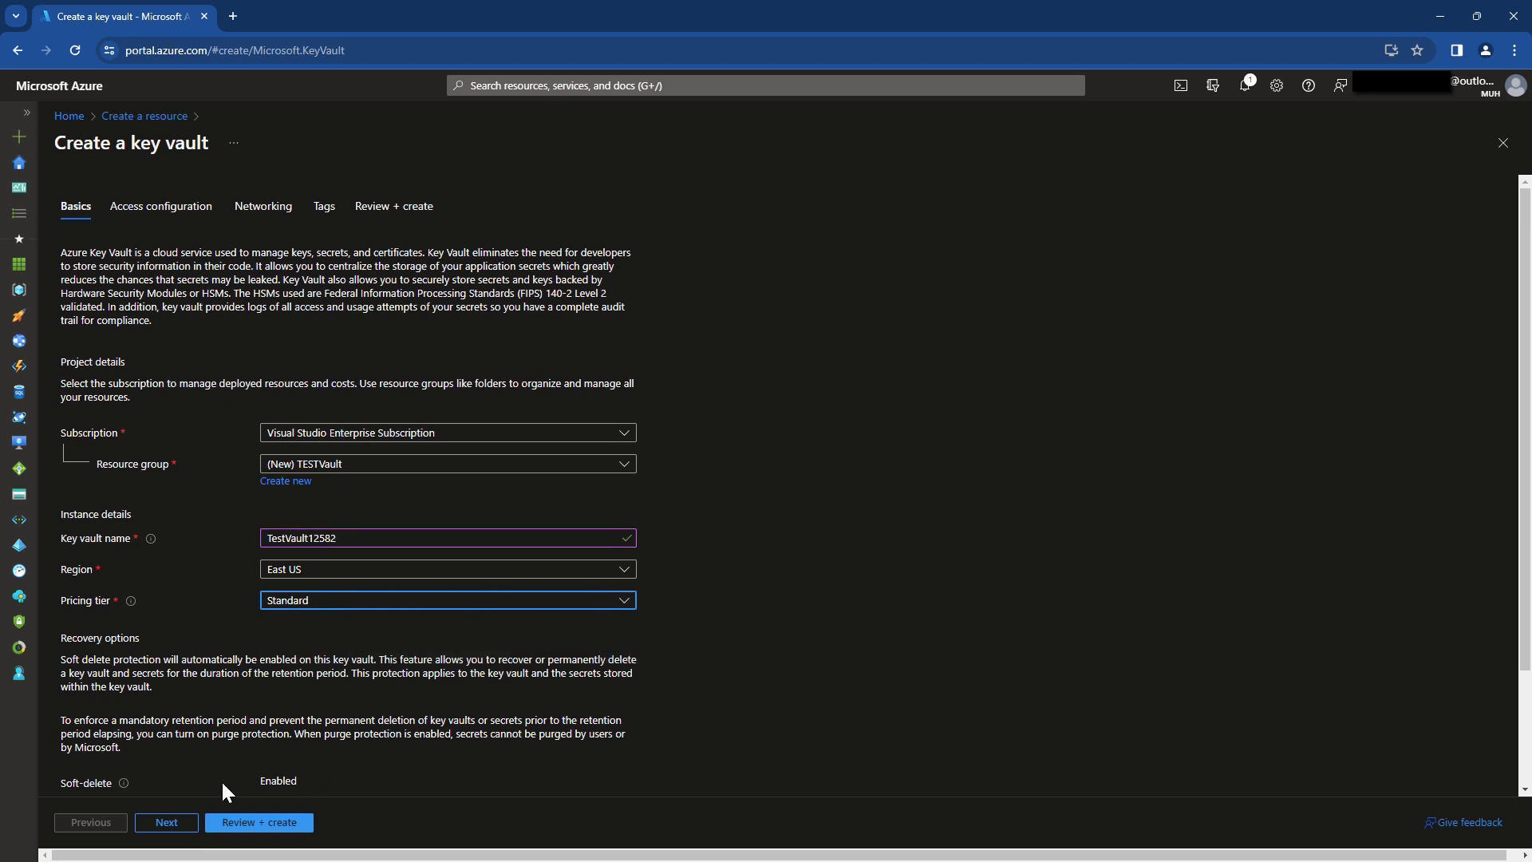
{"action": "left_click", "coordinate": [418, 606]}
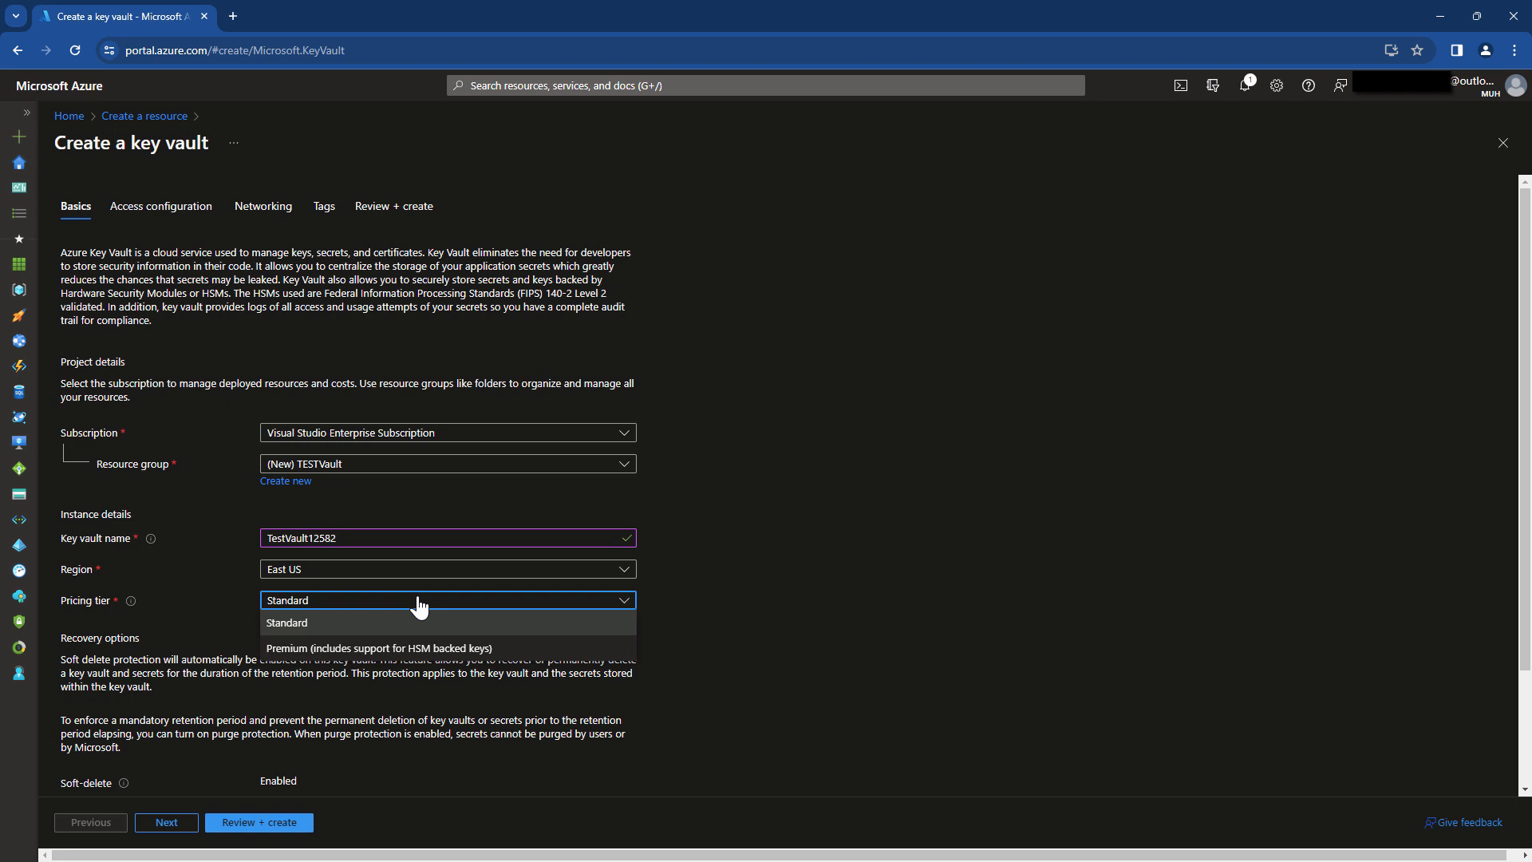
{"action": "left_click", "coordinate": [289, 626]}
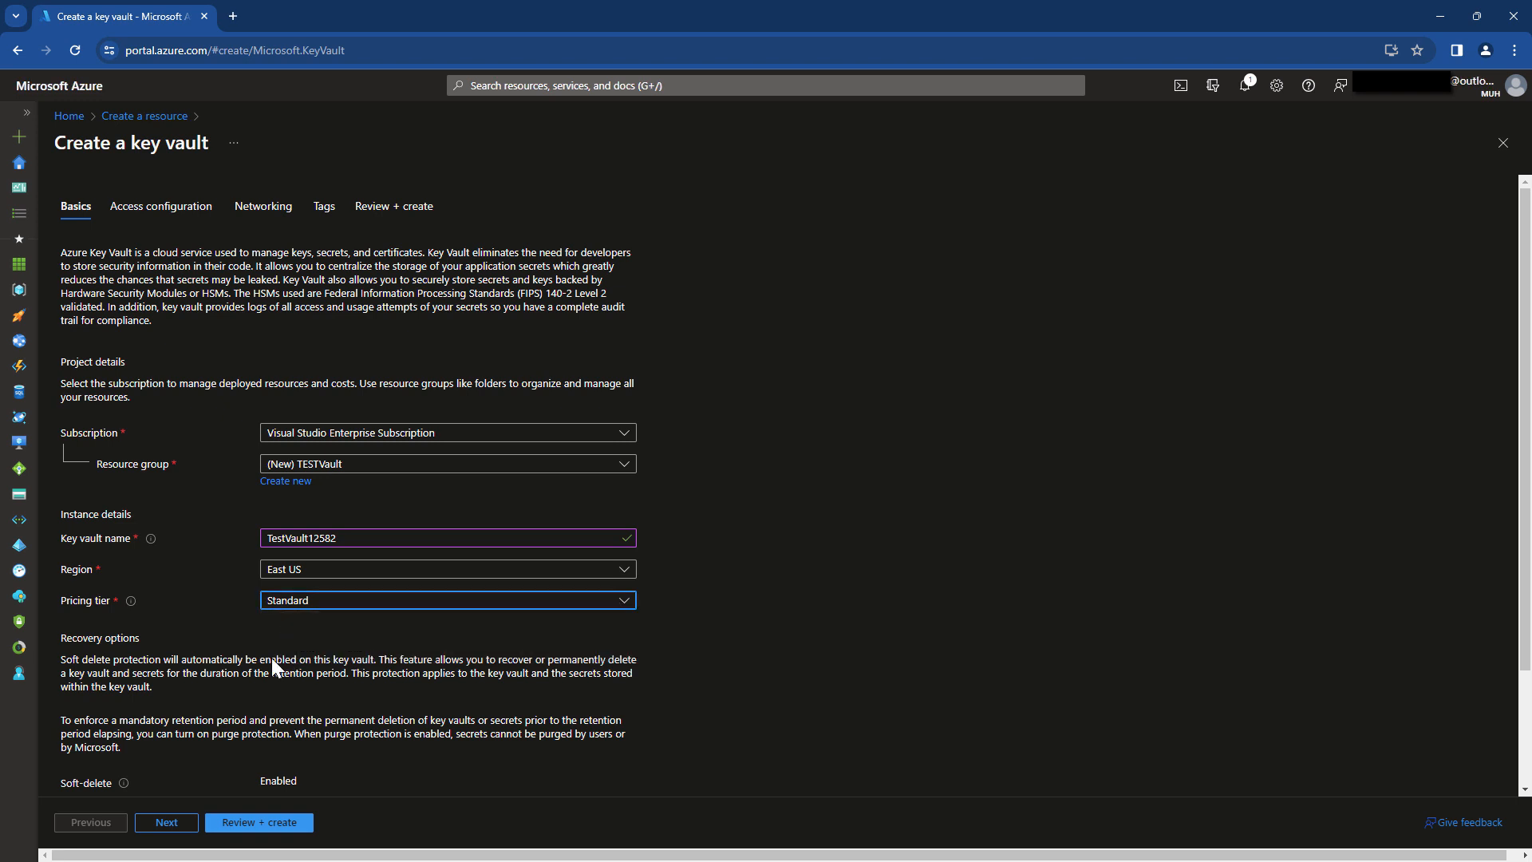
{"action": "left_click", "coordinate": [166, 822]}
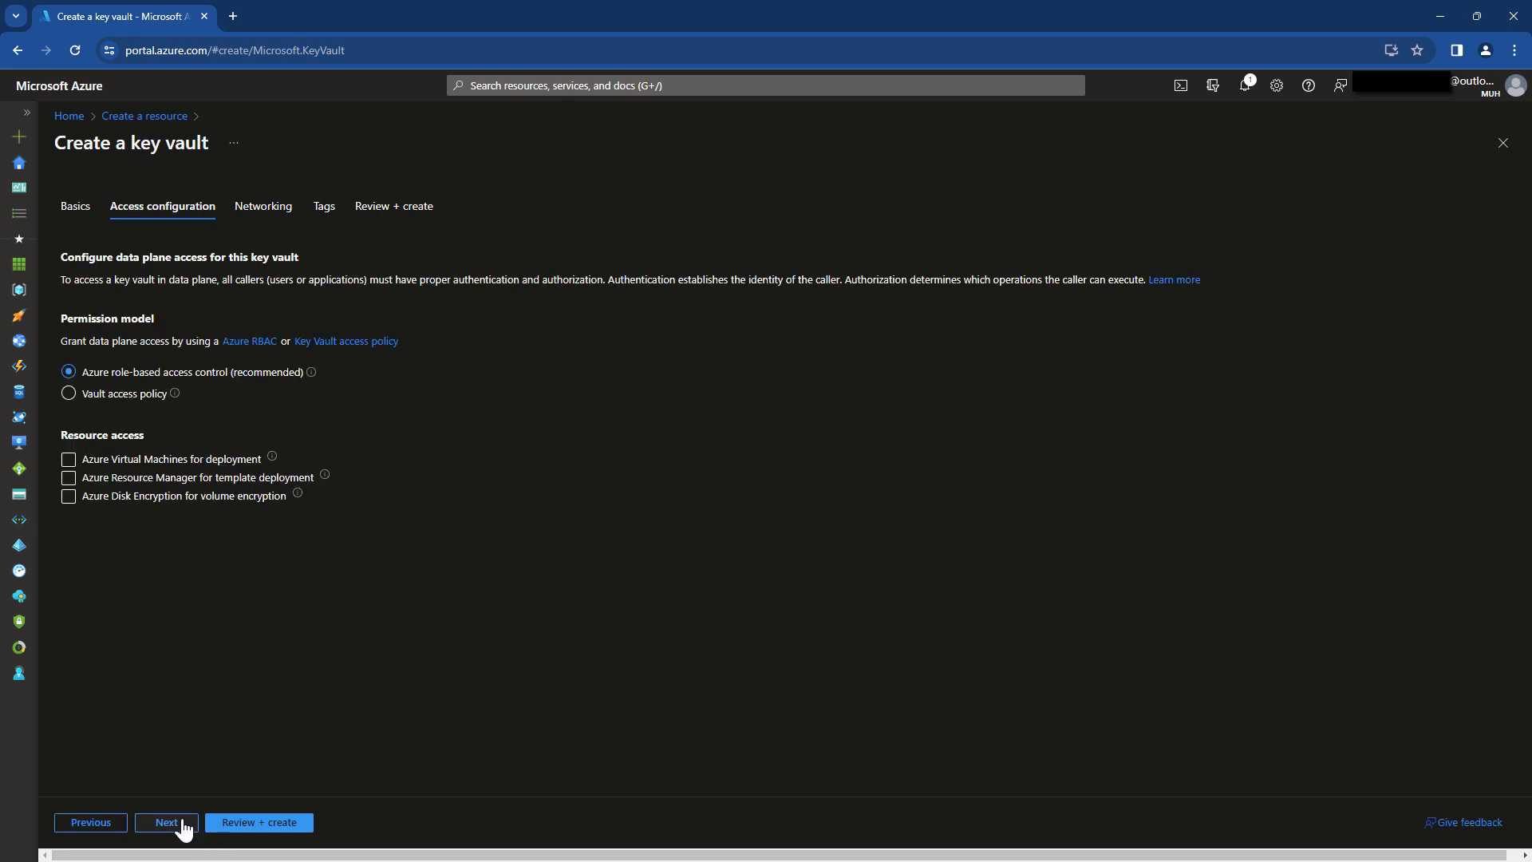
Limit networking to selected networks, then review and create key vault TestVault12582.
{"action": "left_click", "coordinate": [167, 823]}
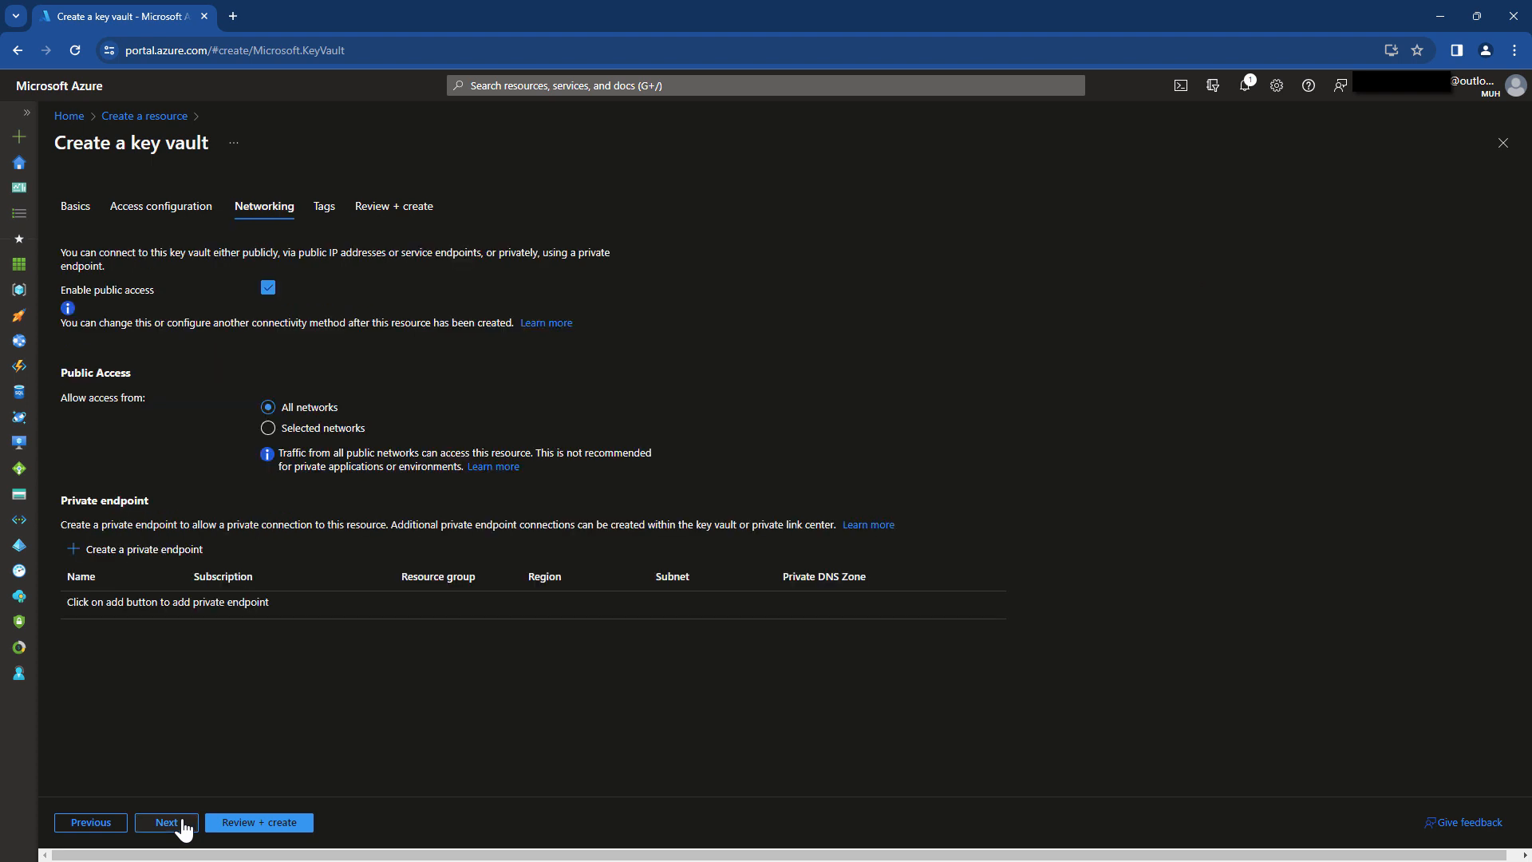
{"action": "left_click", "coordinate": [317, 431]}
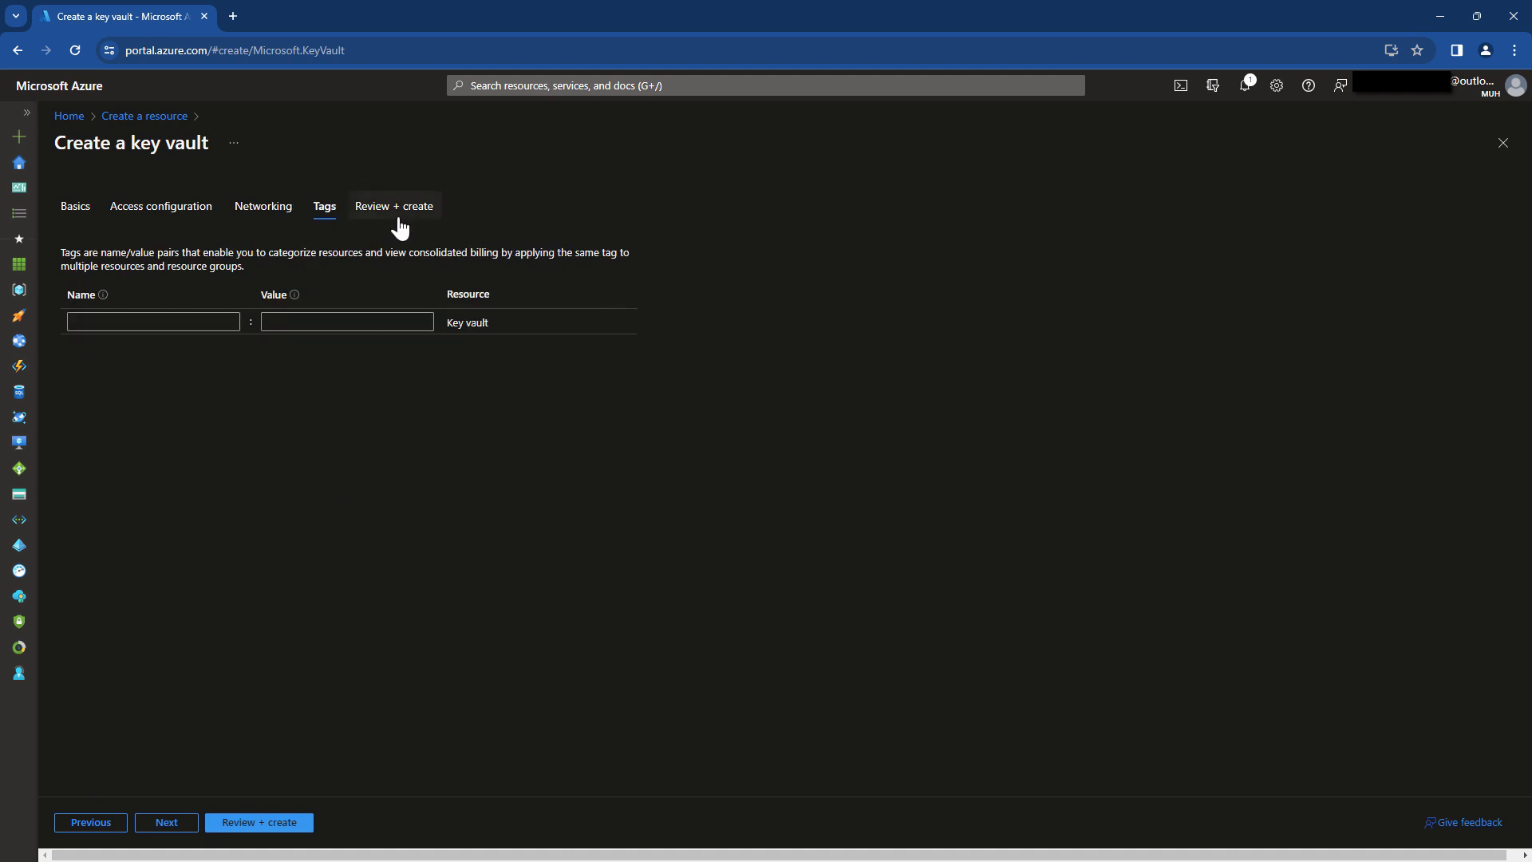
{"action": "left_click", "coordinate": [396, 220]}
{"action": "left_click", "coordinate": [252, 826]}
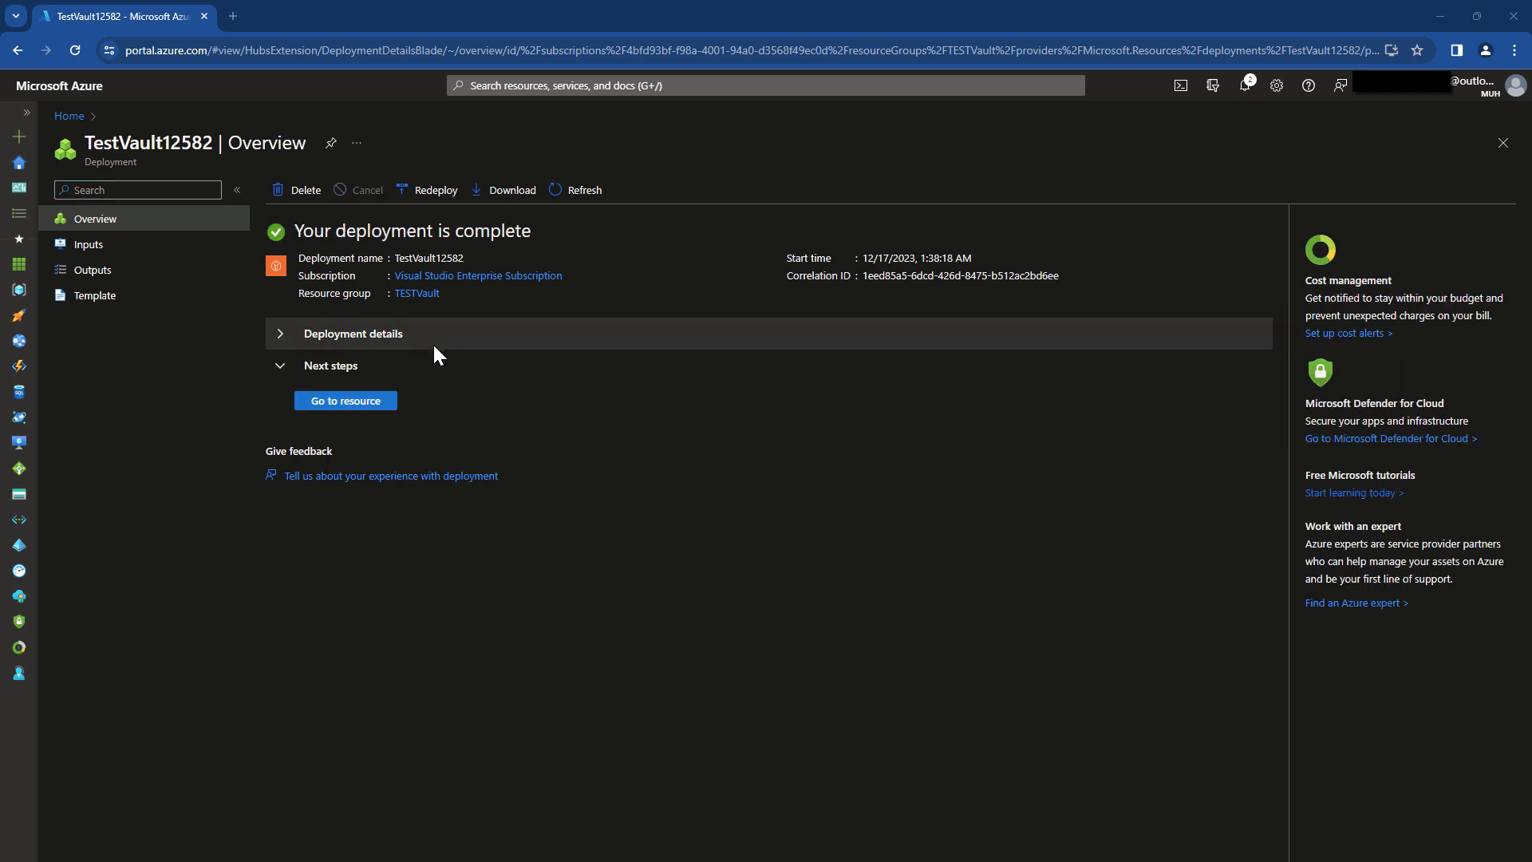
Open TestVault12582's Keys page and copy the RBAC permission warning text.
{"action": "left_click", "coordinate": [343, 402]}
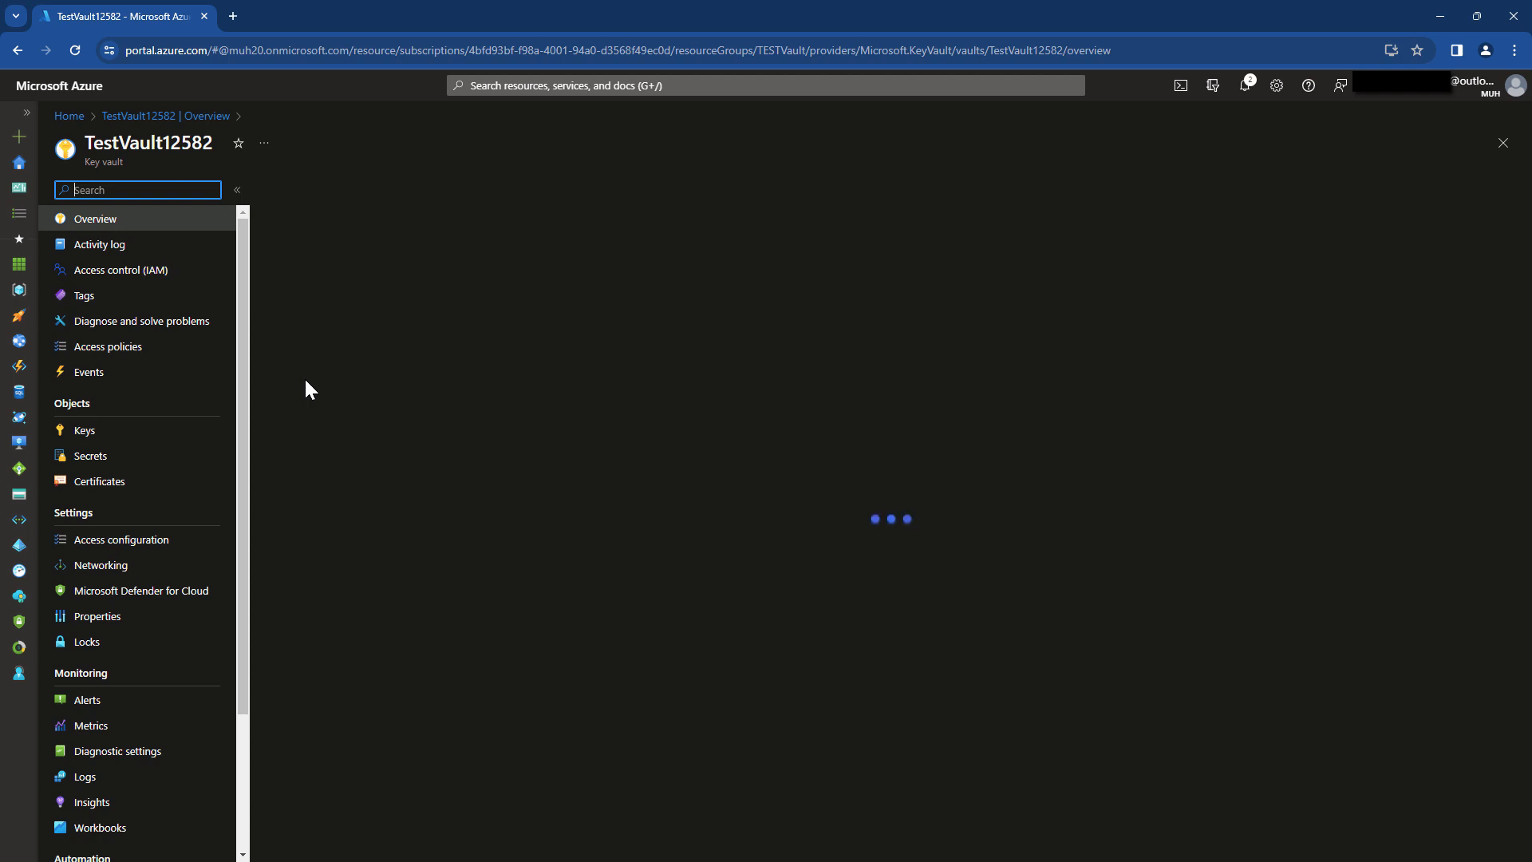
{"action": "left_click", "coordinate": [94, 435]}
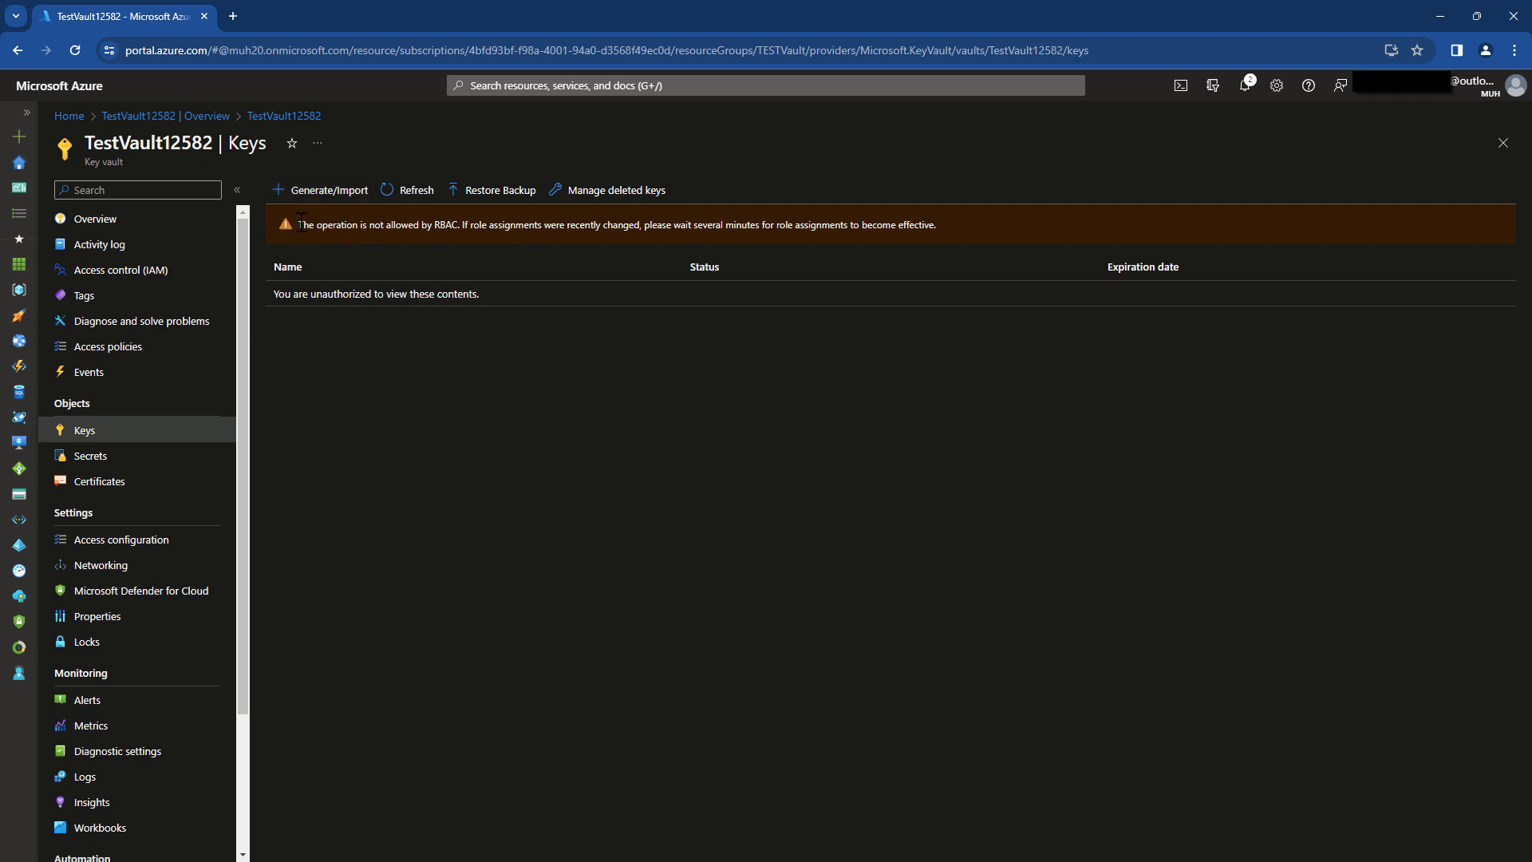
{"action": "left_click_drag", "start_coordinate": [295, 225], "coordinate": [939, 229]}
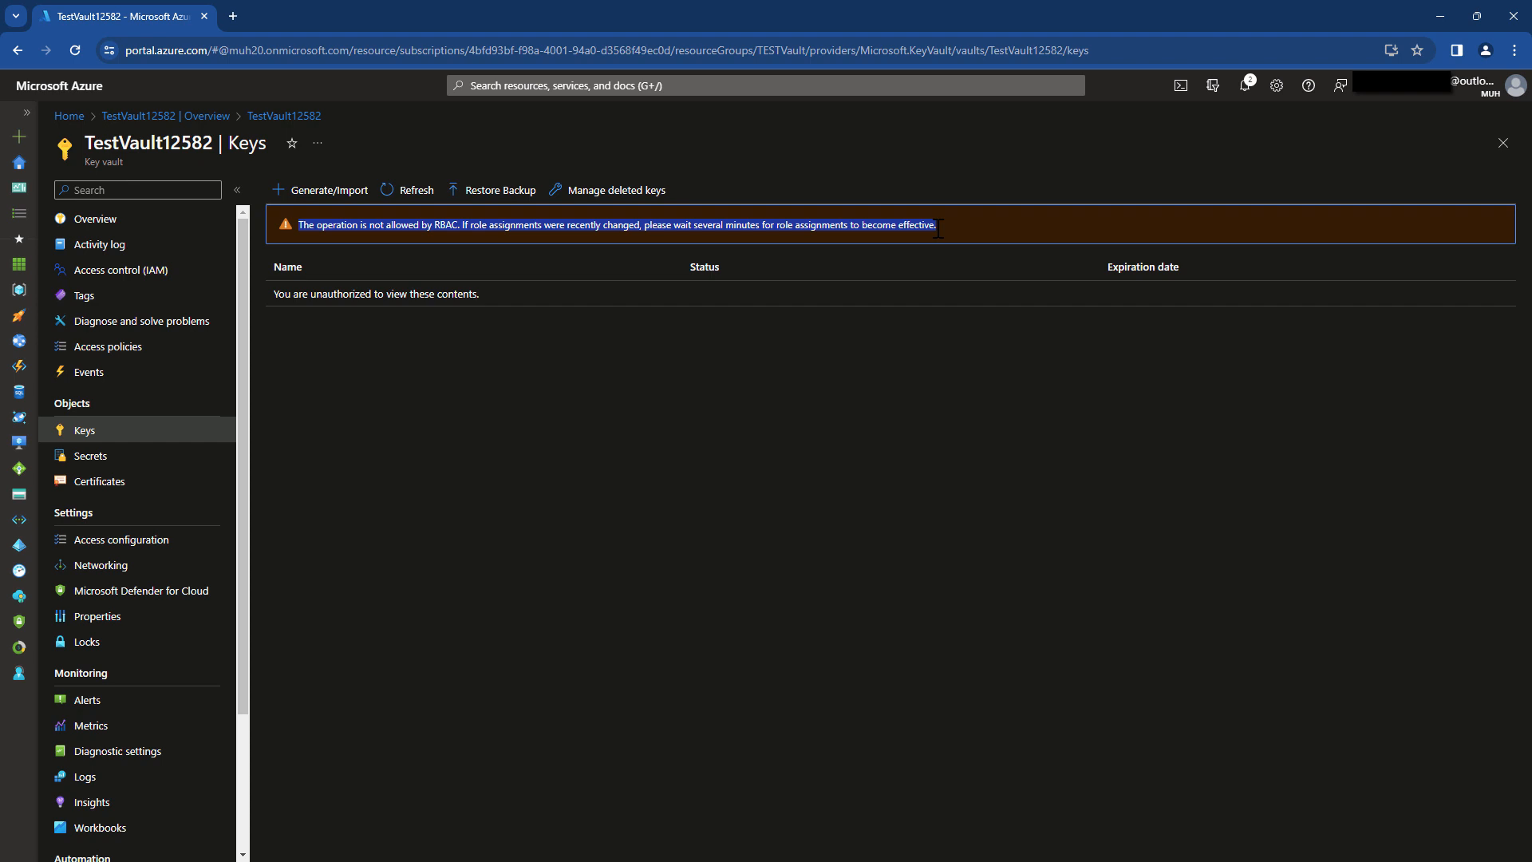
{"action": "right_click", "coordinate": [937, 230]}
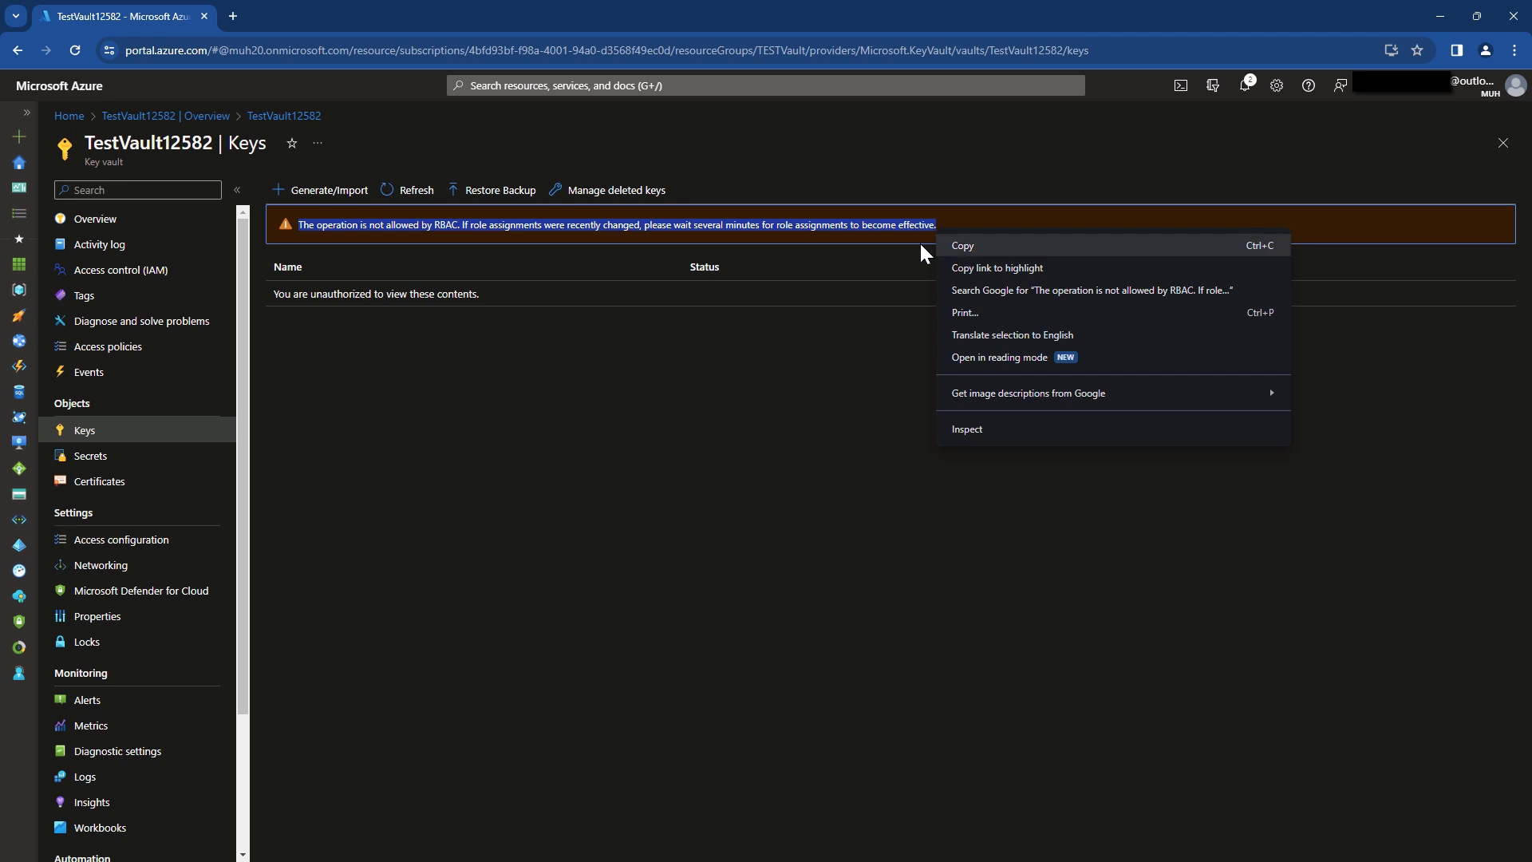
{"action": "left_click", "coordinate": [942, 246]}
{"action": "key", "text": "alt+Tab"}
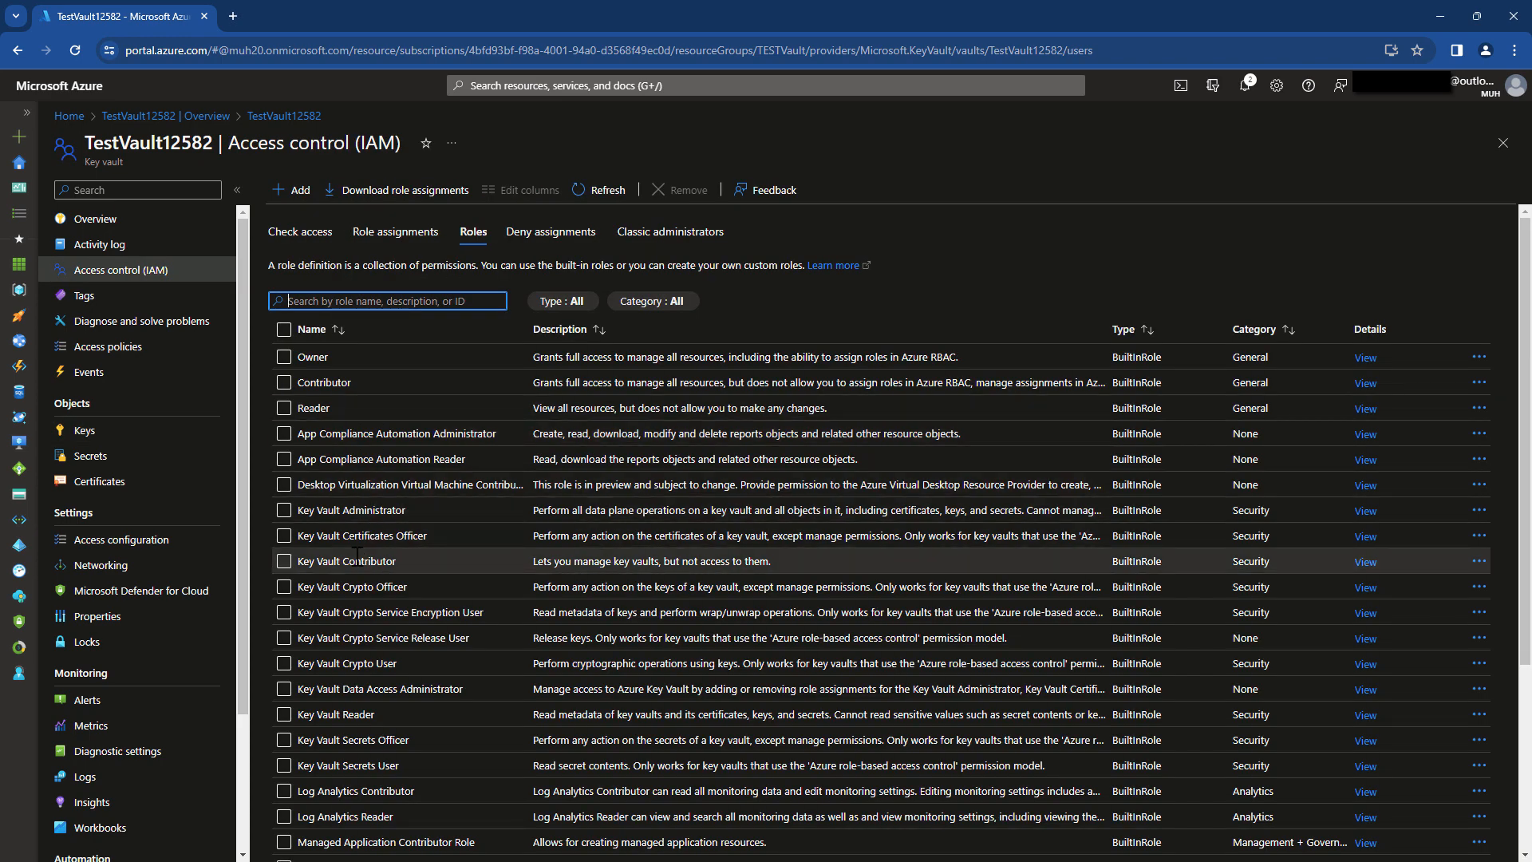
Start a role assignment and select the Key Vault Administrator role.
{"action": "left_click", "coordinate": [297, 514]}
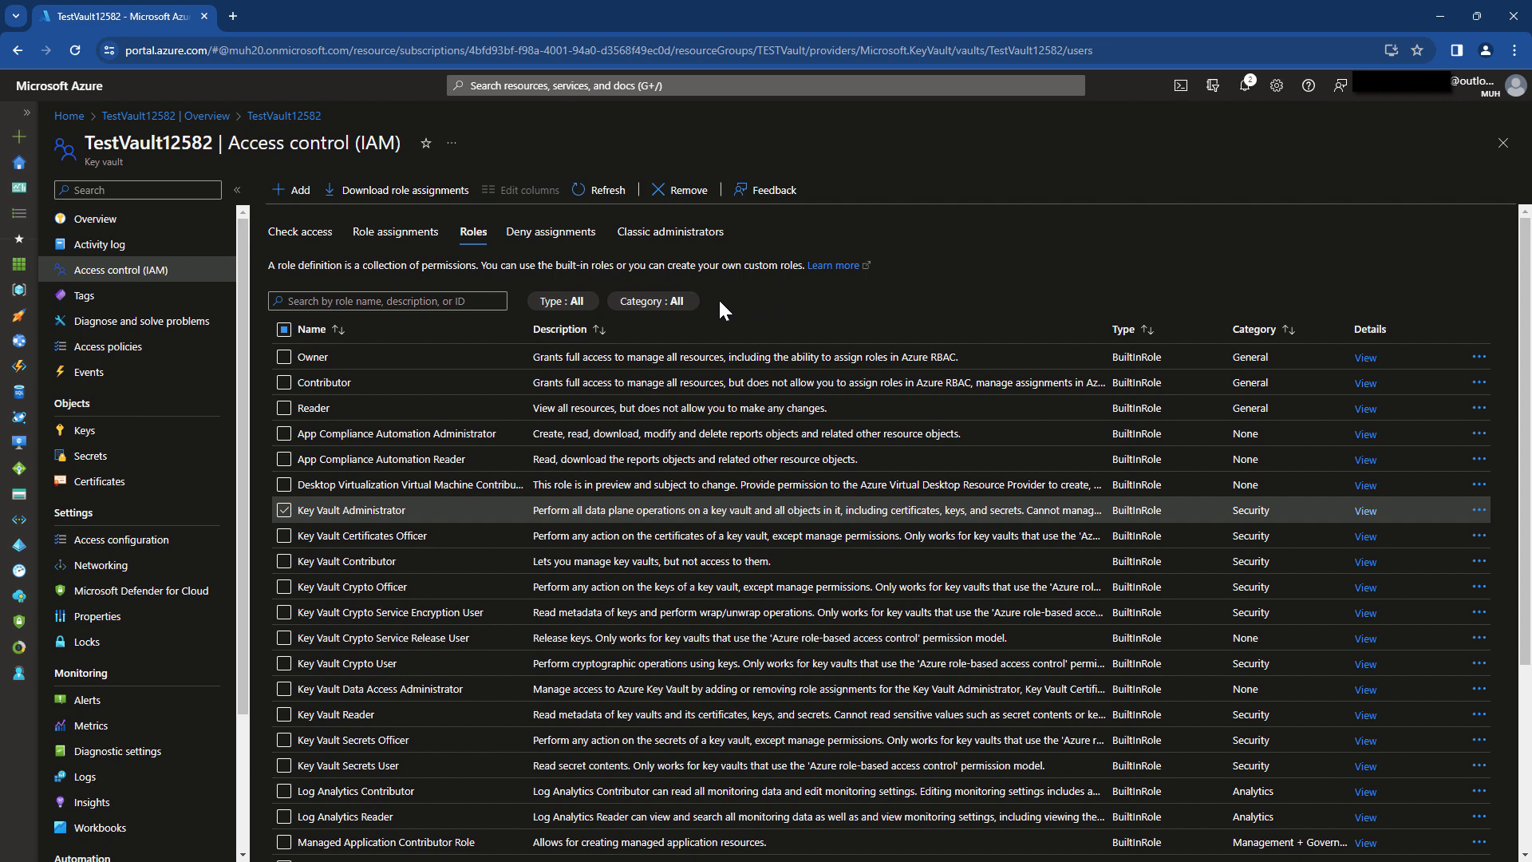
{"action": "scroll", "coordinate": [842, 460], "scroll_direction": "down", "scroll_amount": 1}
{"action": "scroll", "coordinate": [842, 460], "scroll_direction": "down", "scroll_amount": 3}
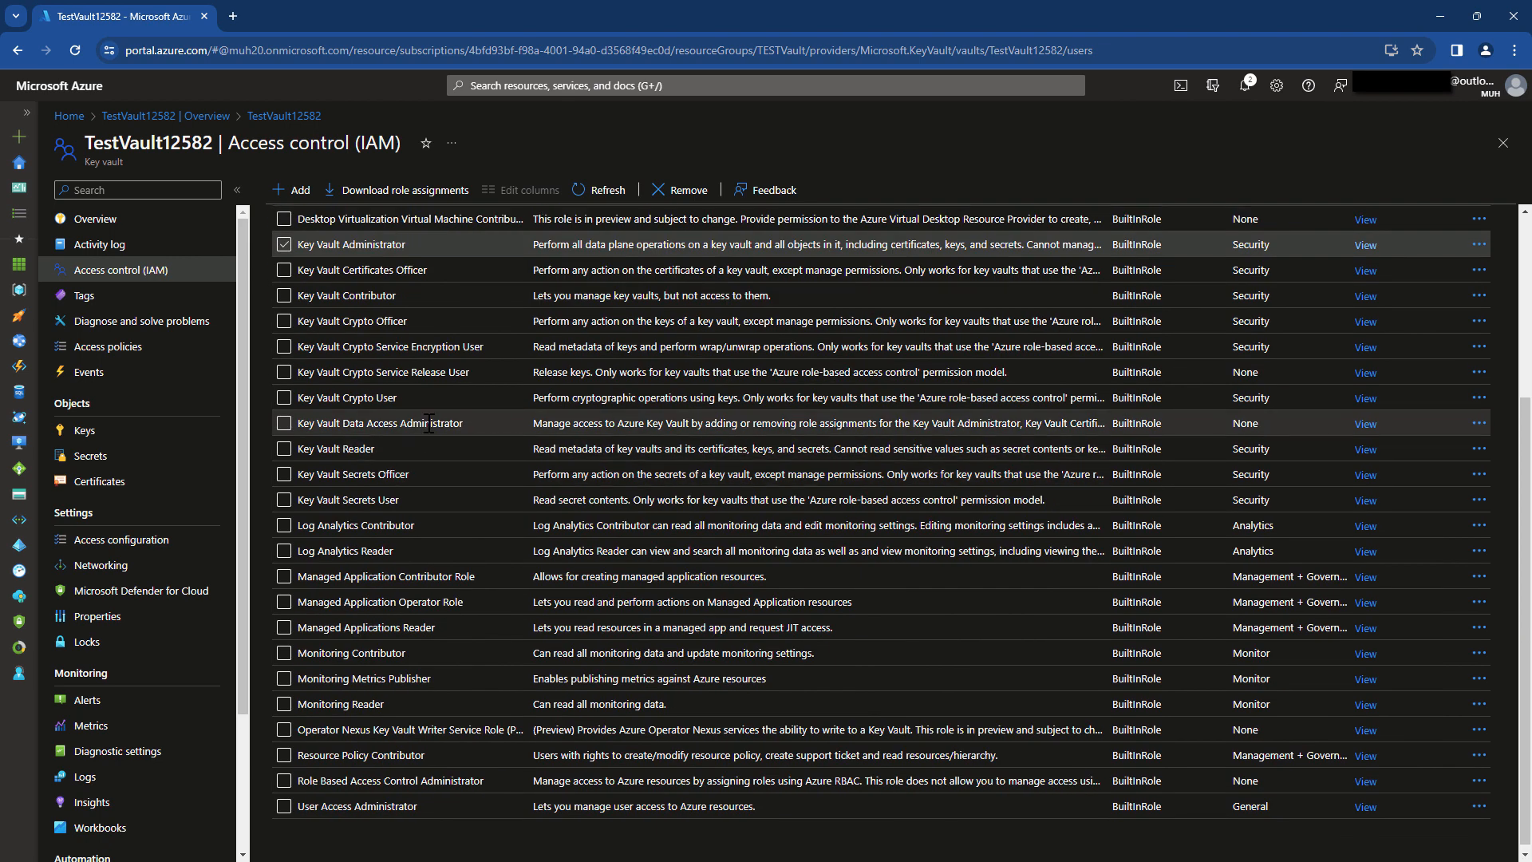
{"action": "scroll", "coordinate": [343, 274], "scroll_direction": "up", "scroll_amount": 4}
{"action": "left_click", "coordinate": [293, 190]}
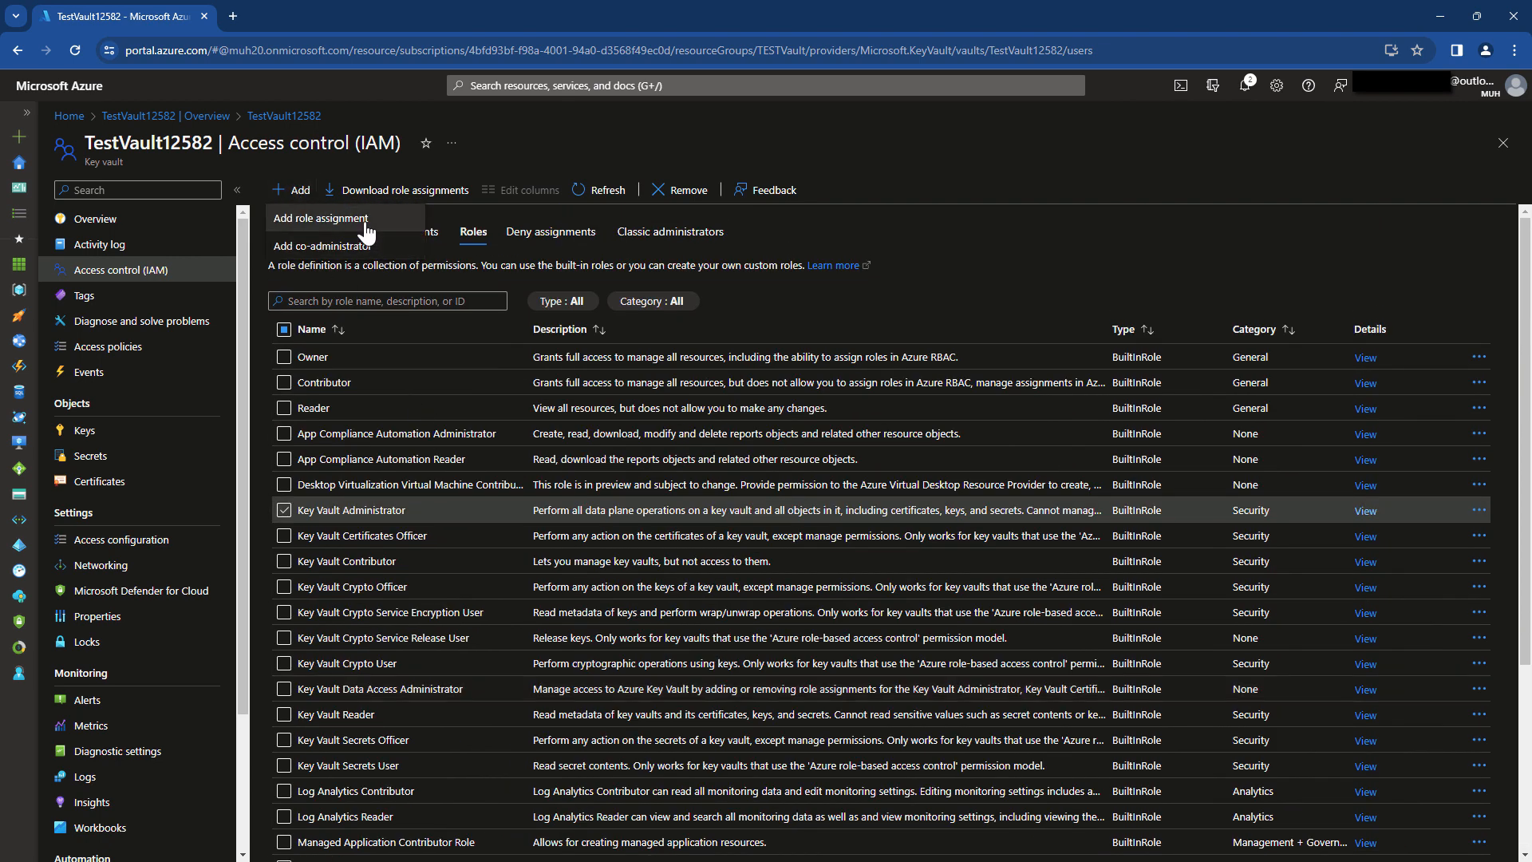
{"action": "left_click", "coordinate": [365, 229]}
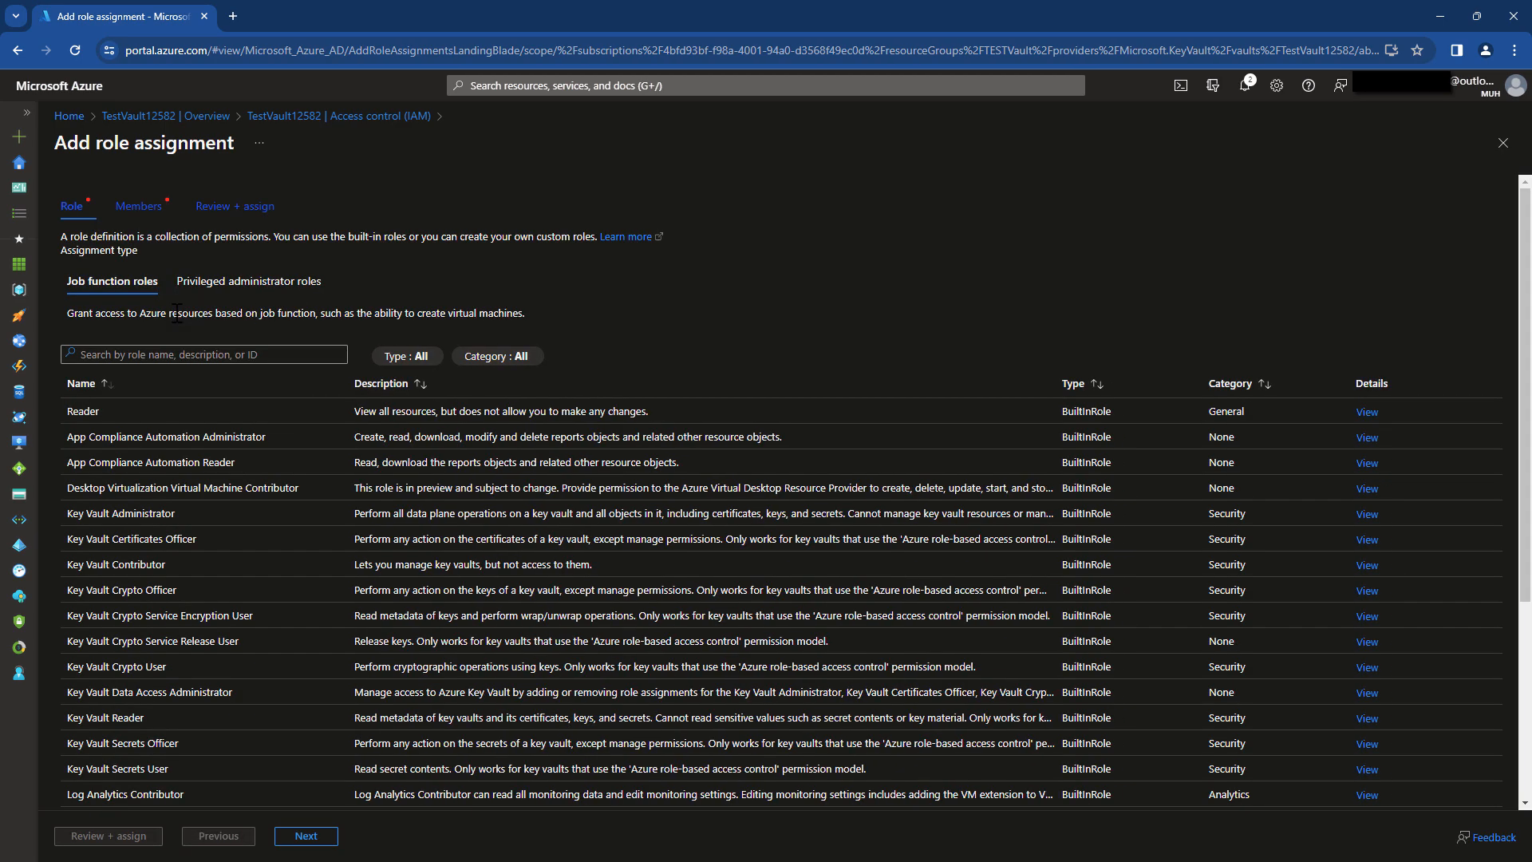
{"action": "left_click", "coordinate": [219, 356]}
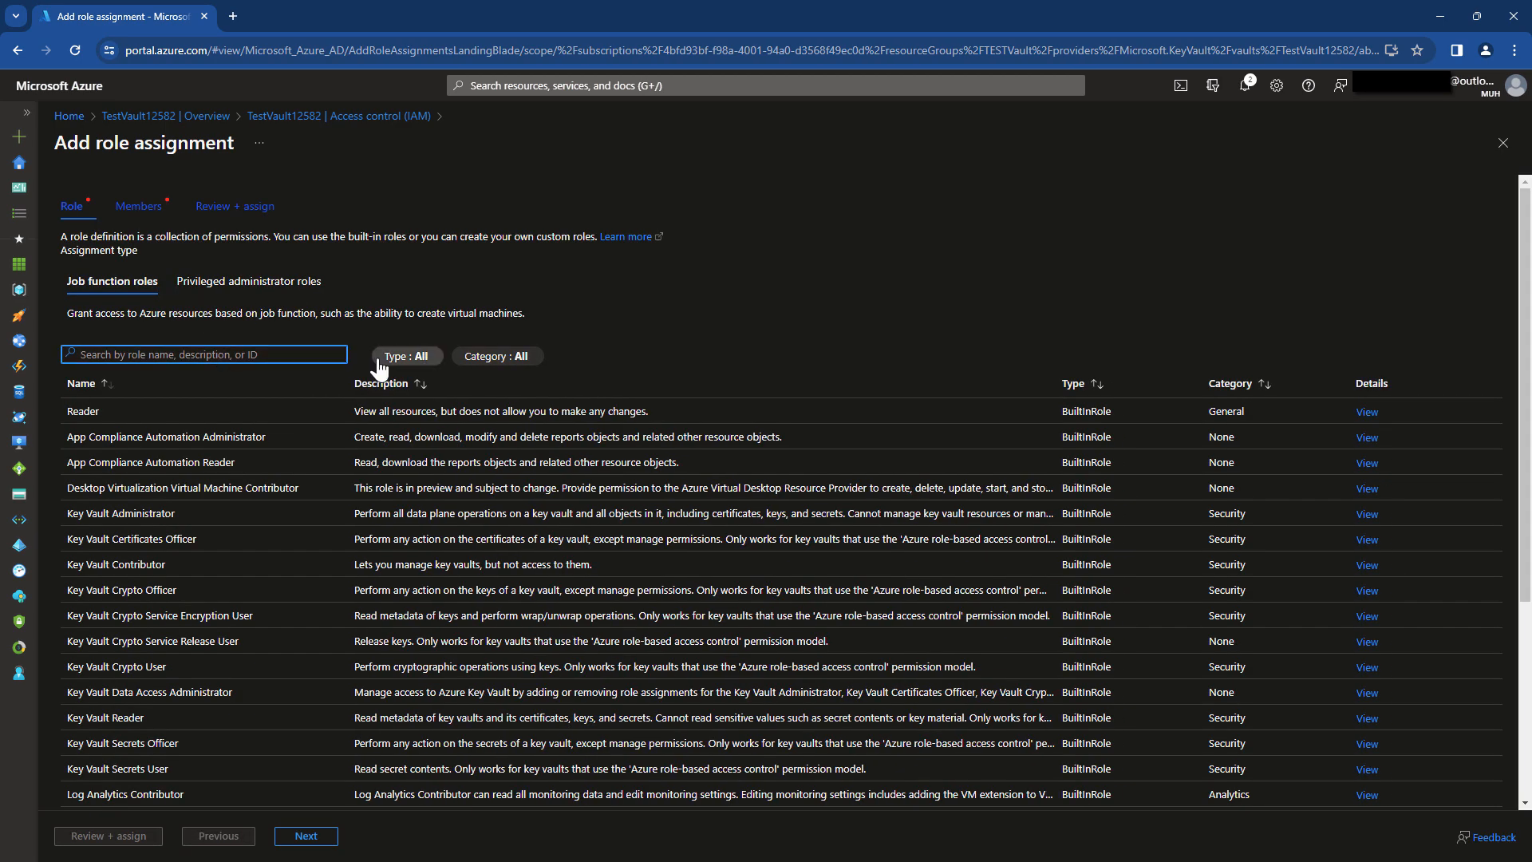
{"action": "left_click", "coordinate": [238, 515]}
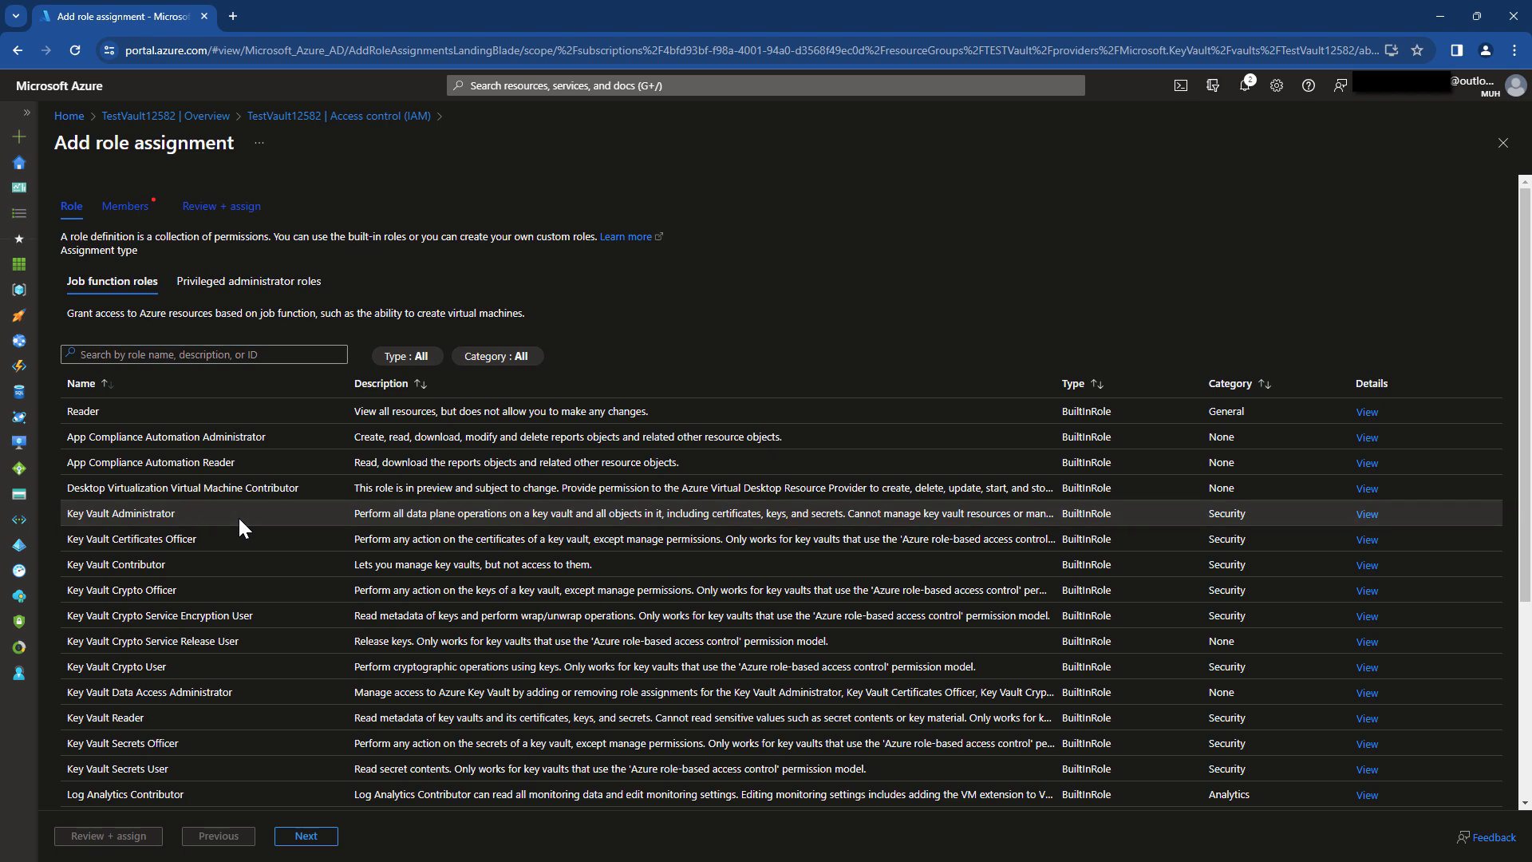
Add the user as the member and submit the Key Vault Administrator assignment.
{"action": "left_click", "coordinate": [316, 838]}
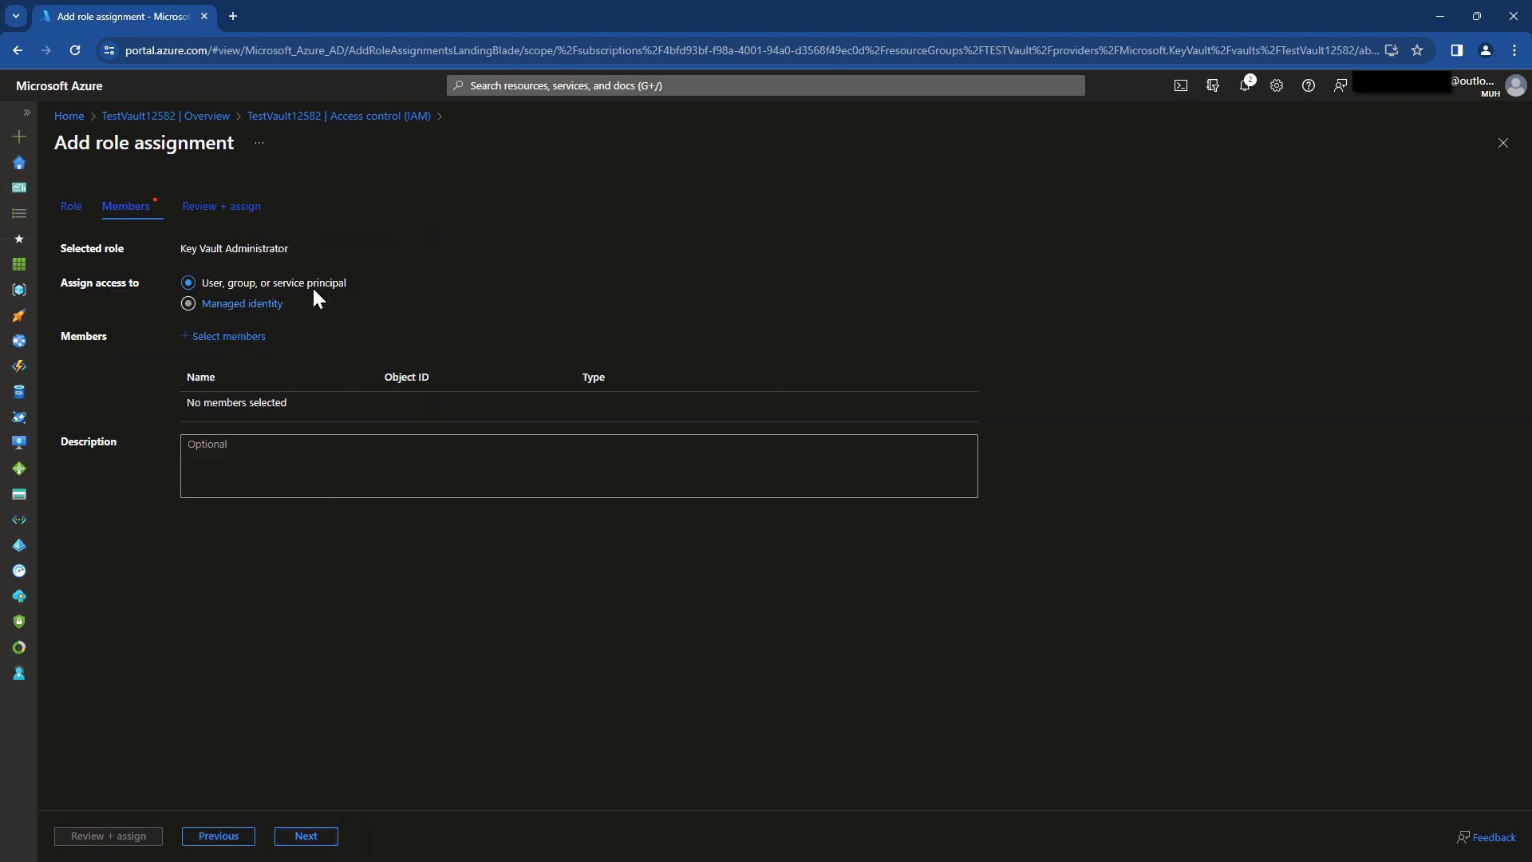
{"action": "left_click", "coordinate": [244, 336]}
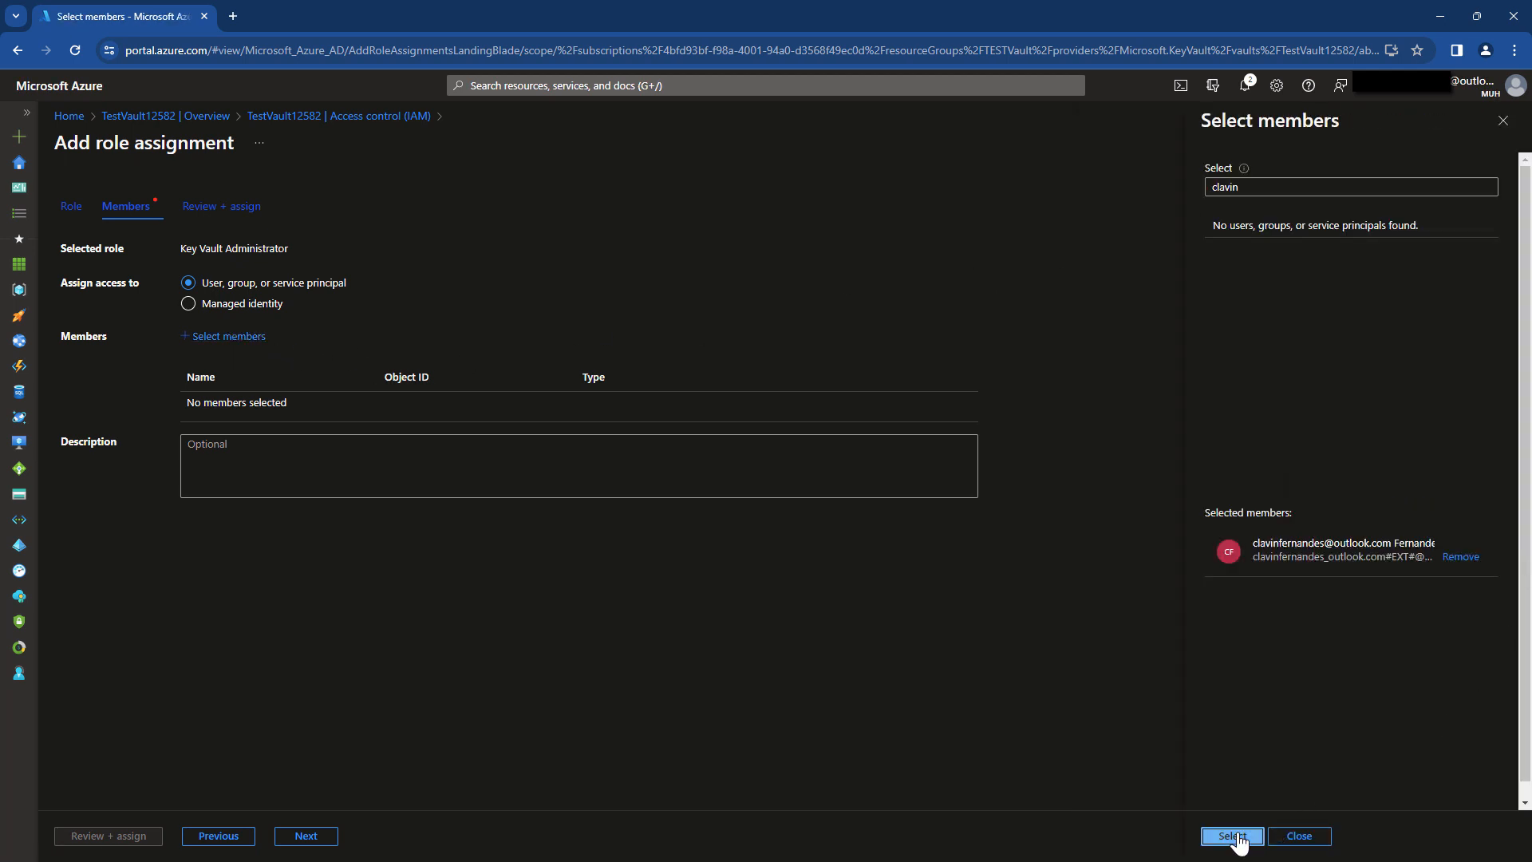
{"action": "left_click", "coordinate": [1234, 834]}
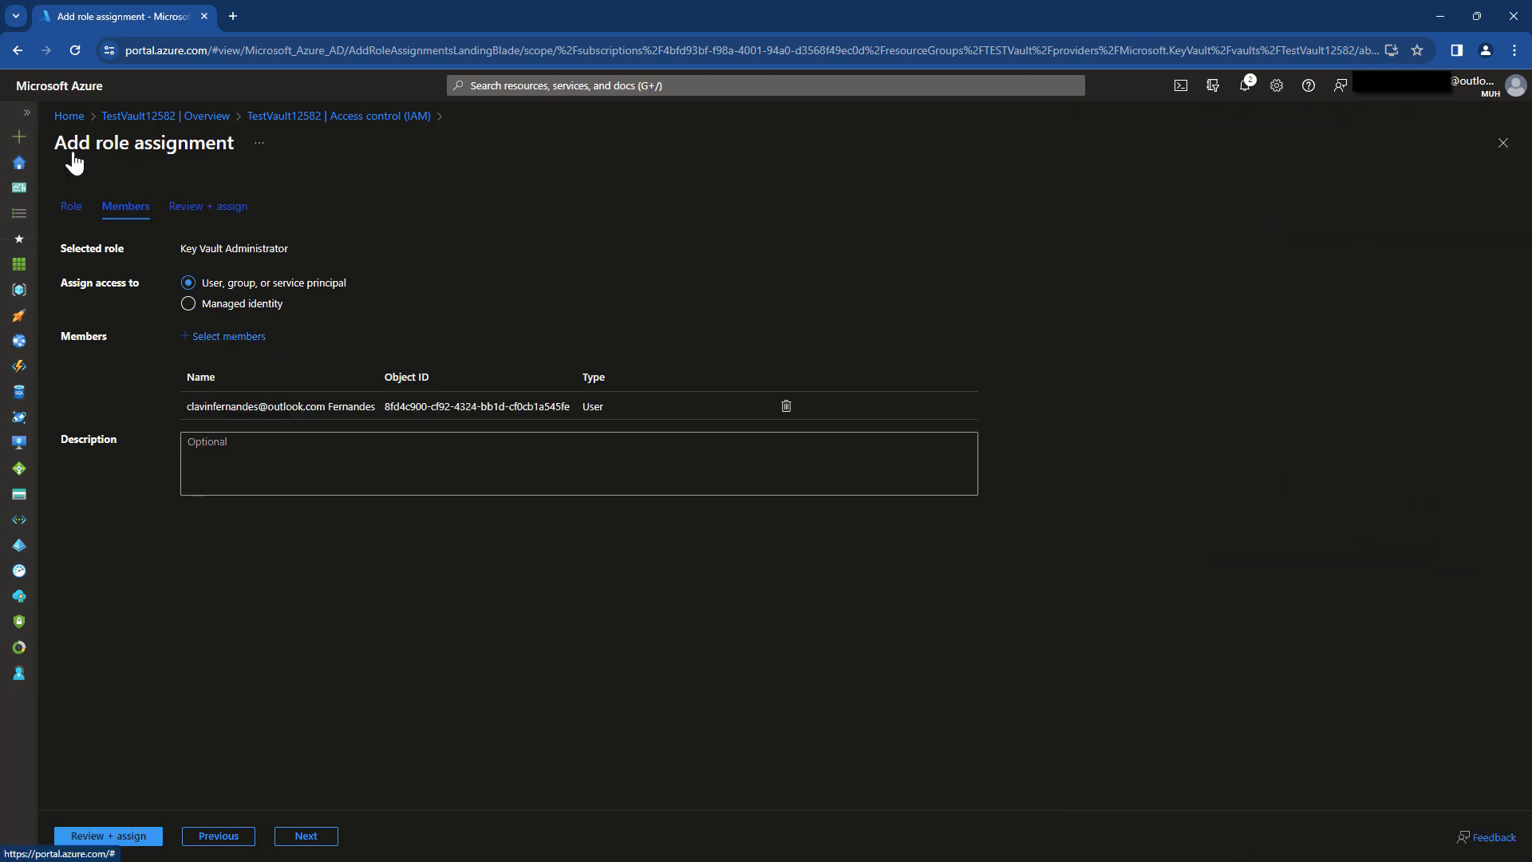
{"action": "left_click", "coordinate": [307, 845]}
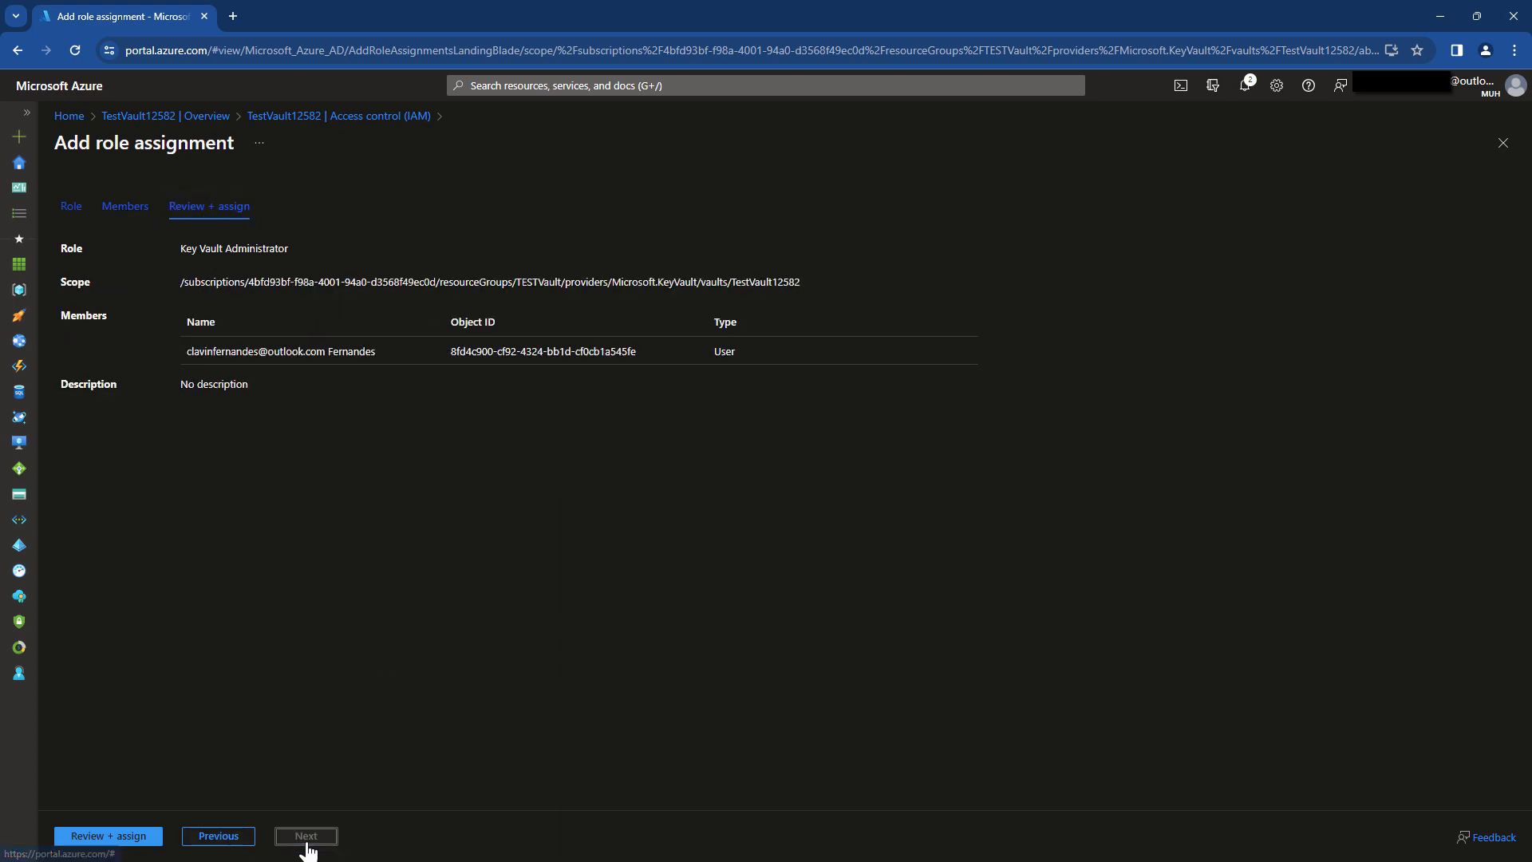
{"action": "left_click", "coordinate": [136, 839]}
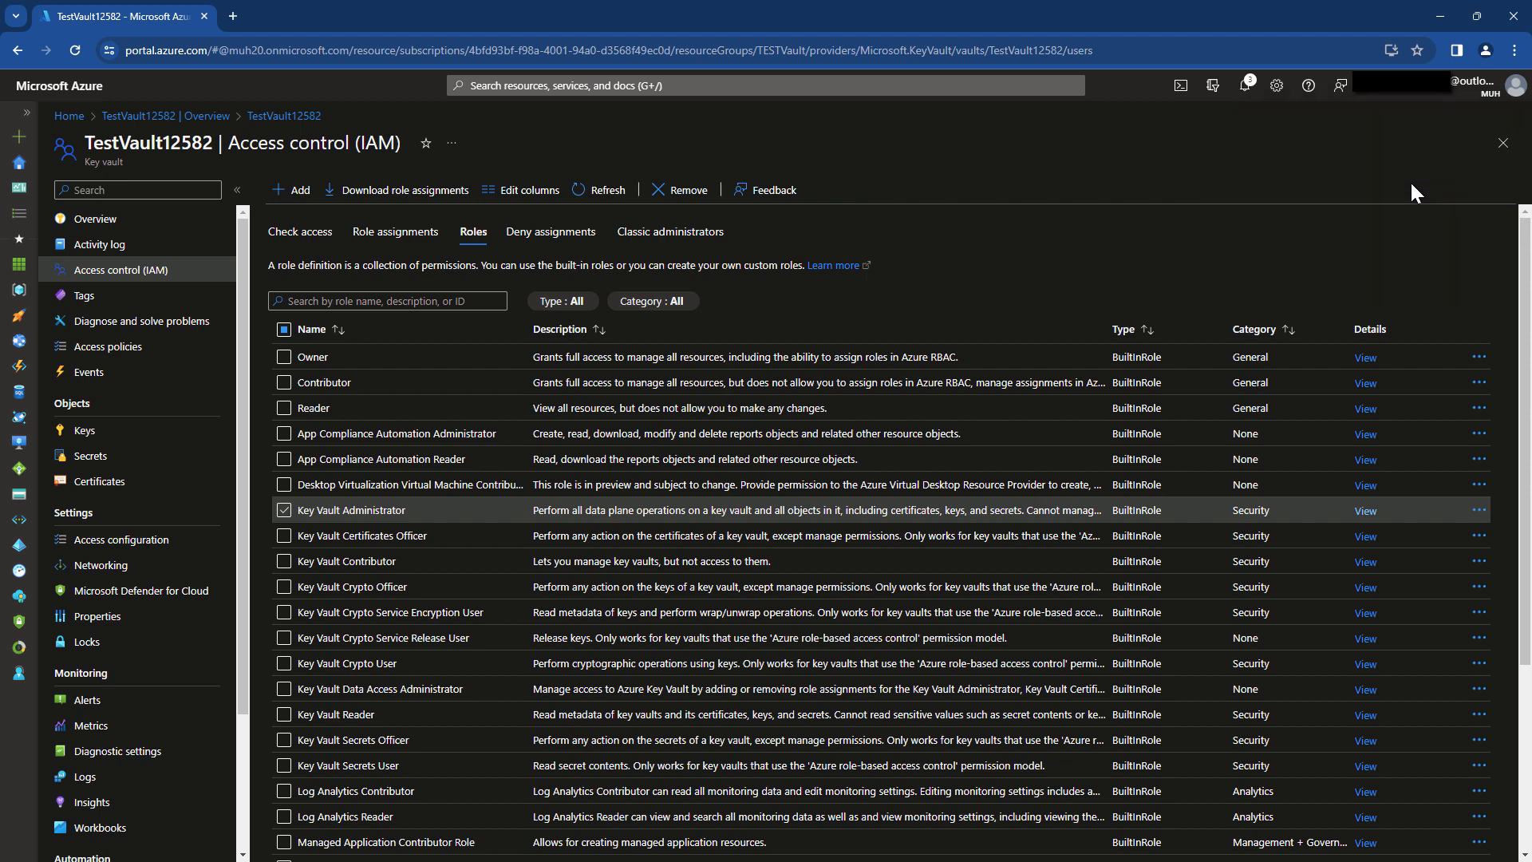
Abandon key creation and go to the vault's empty Secrets list to add a secret.
{"action": "left_click", "coordinate": [167, 433]}
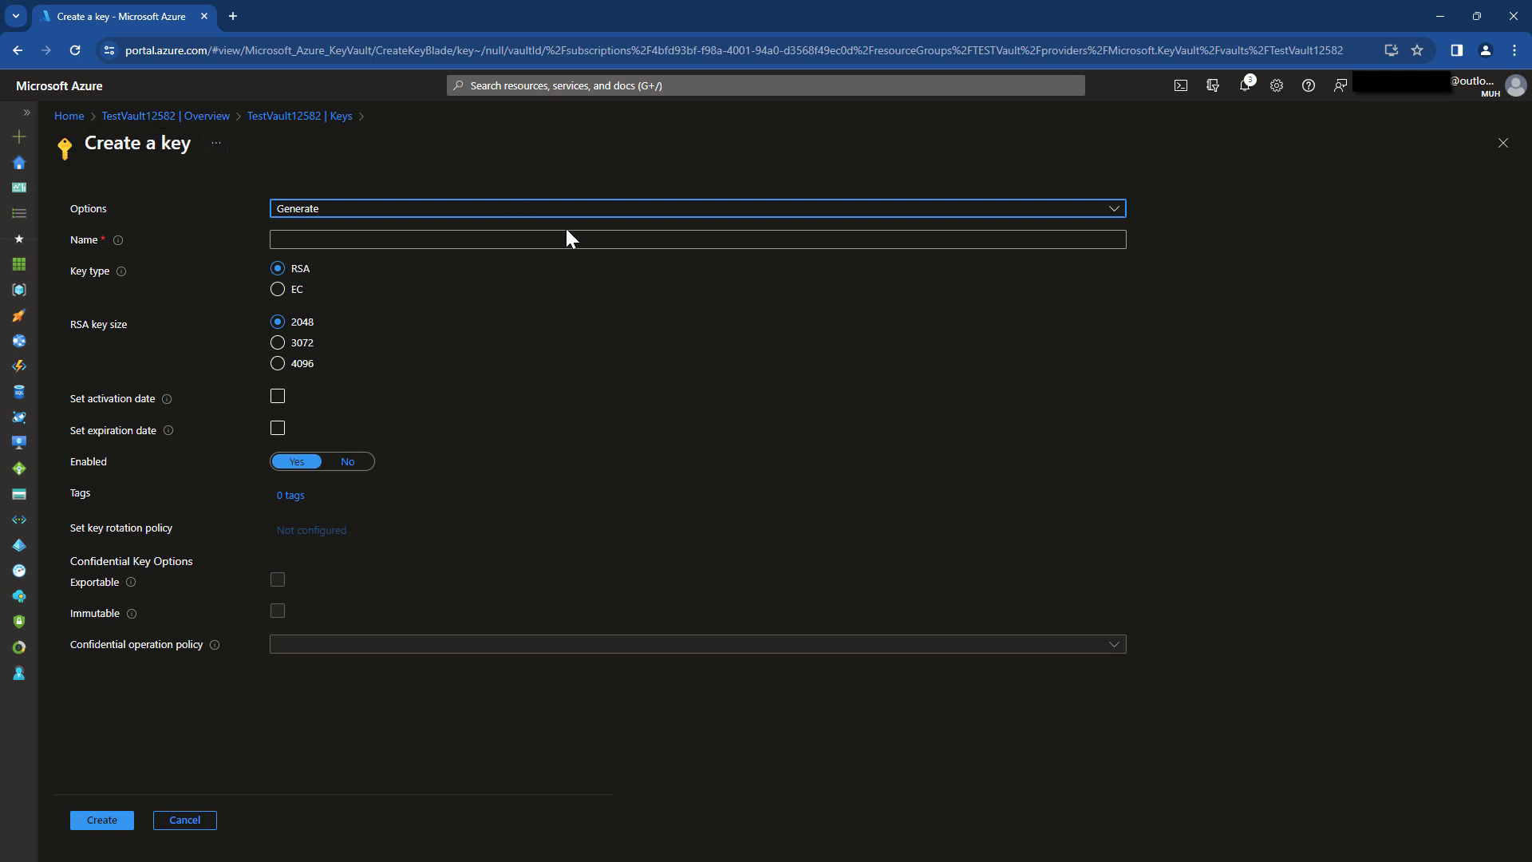
{"action": "left_click", "coordinate": [449, 241]}
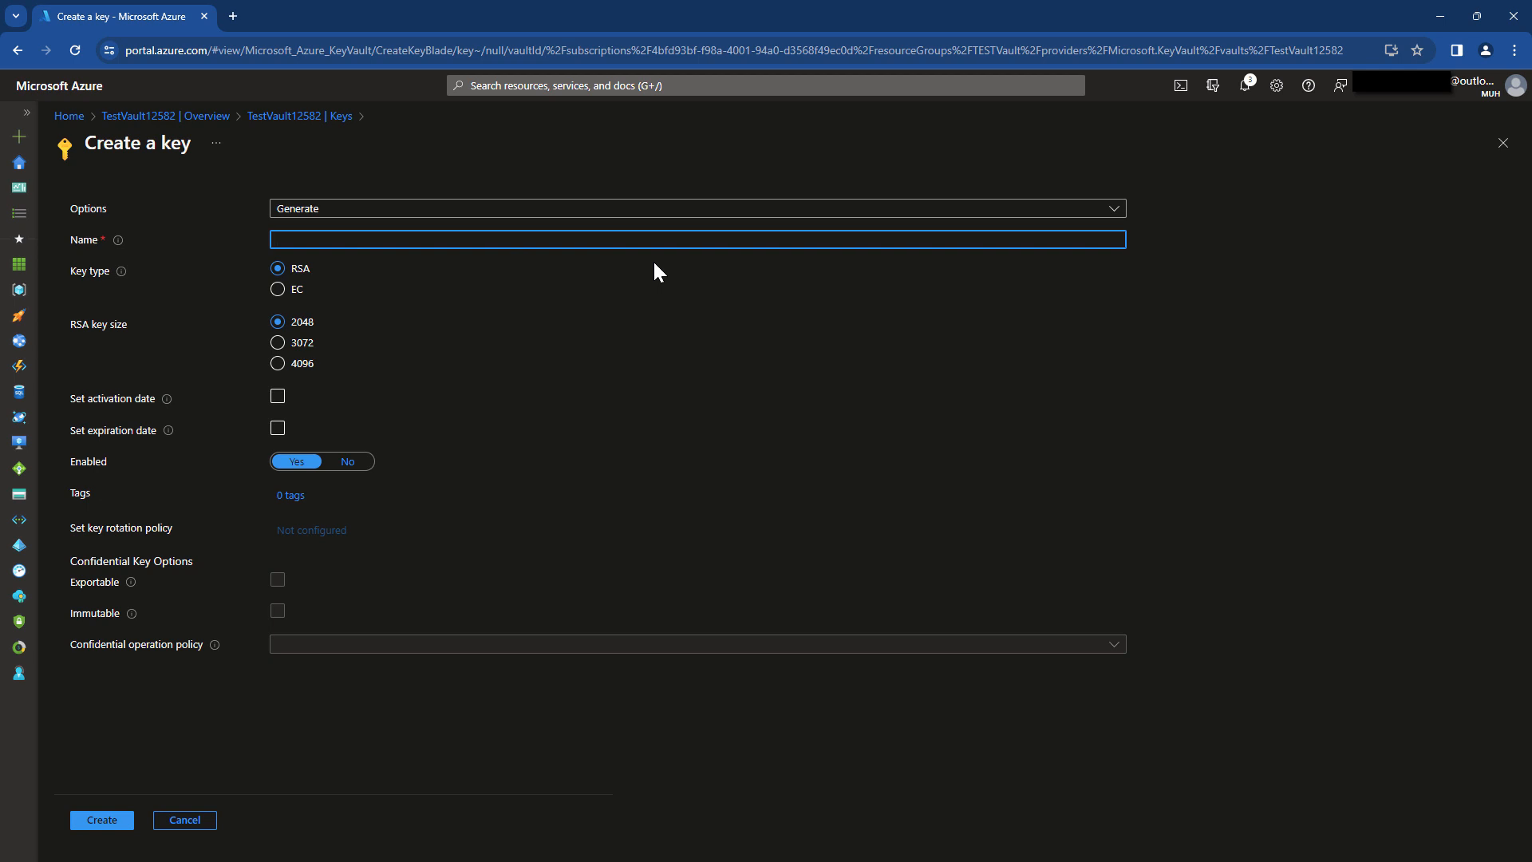
{"action": "left_click", "coordinate": [140, 117]}
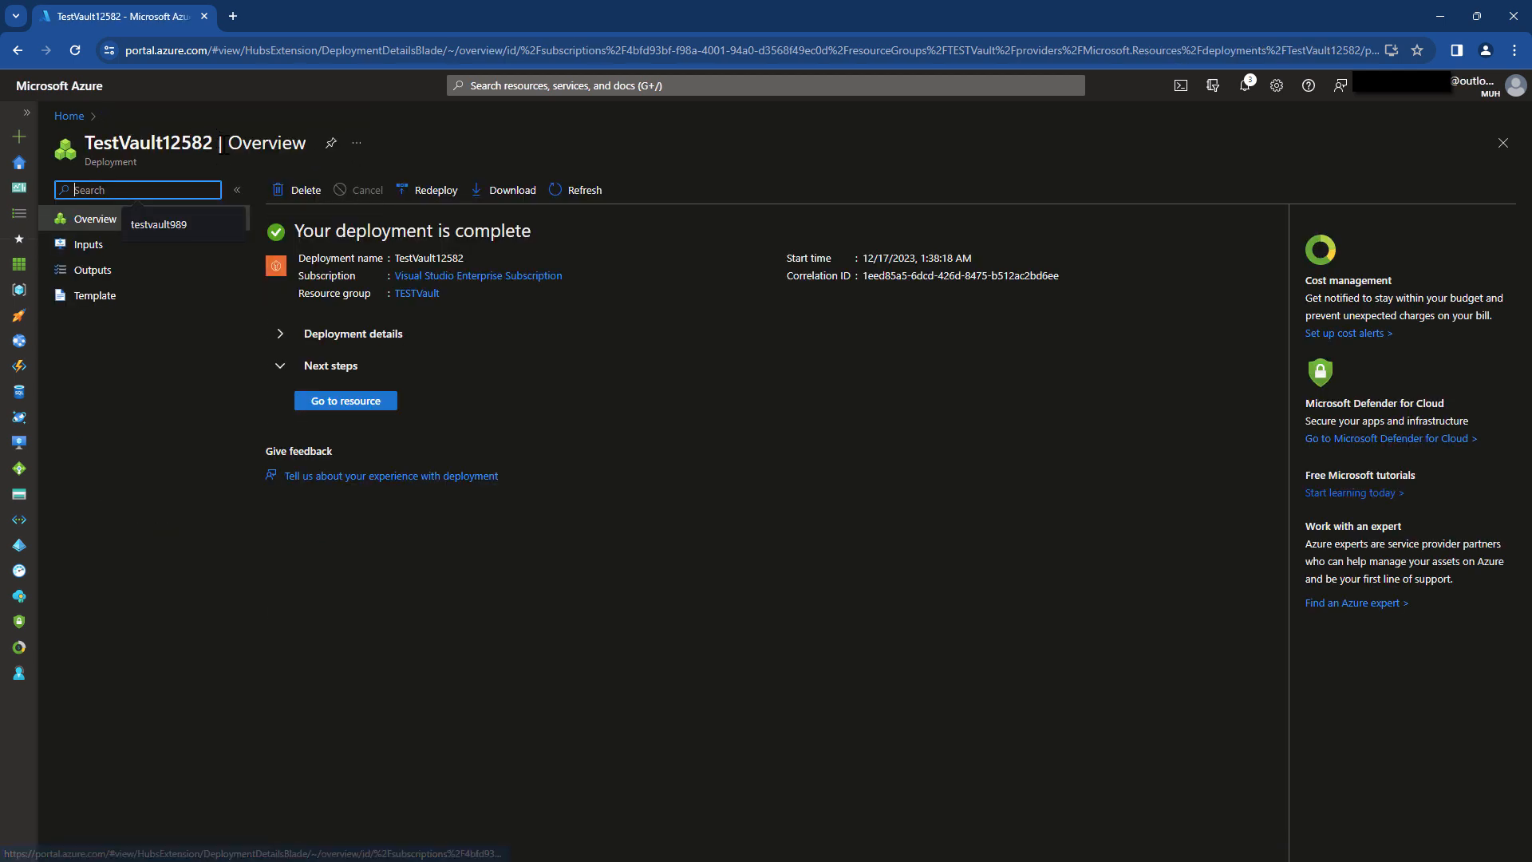
{"action": "left_click", "coordinate": [17, 50]}
{"action": "left_click", "coordinate": [17, 50]}
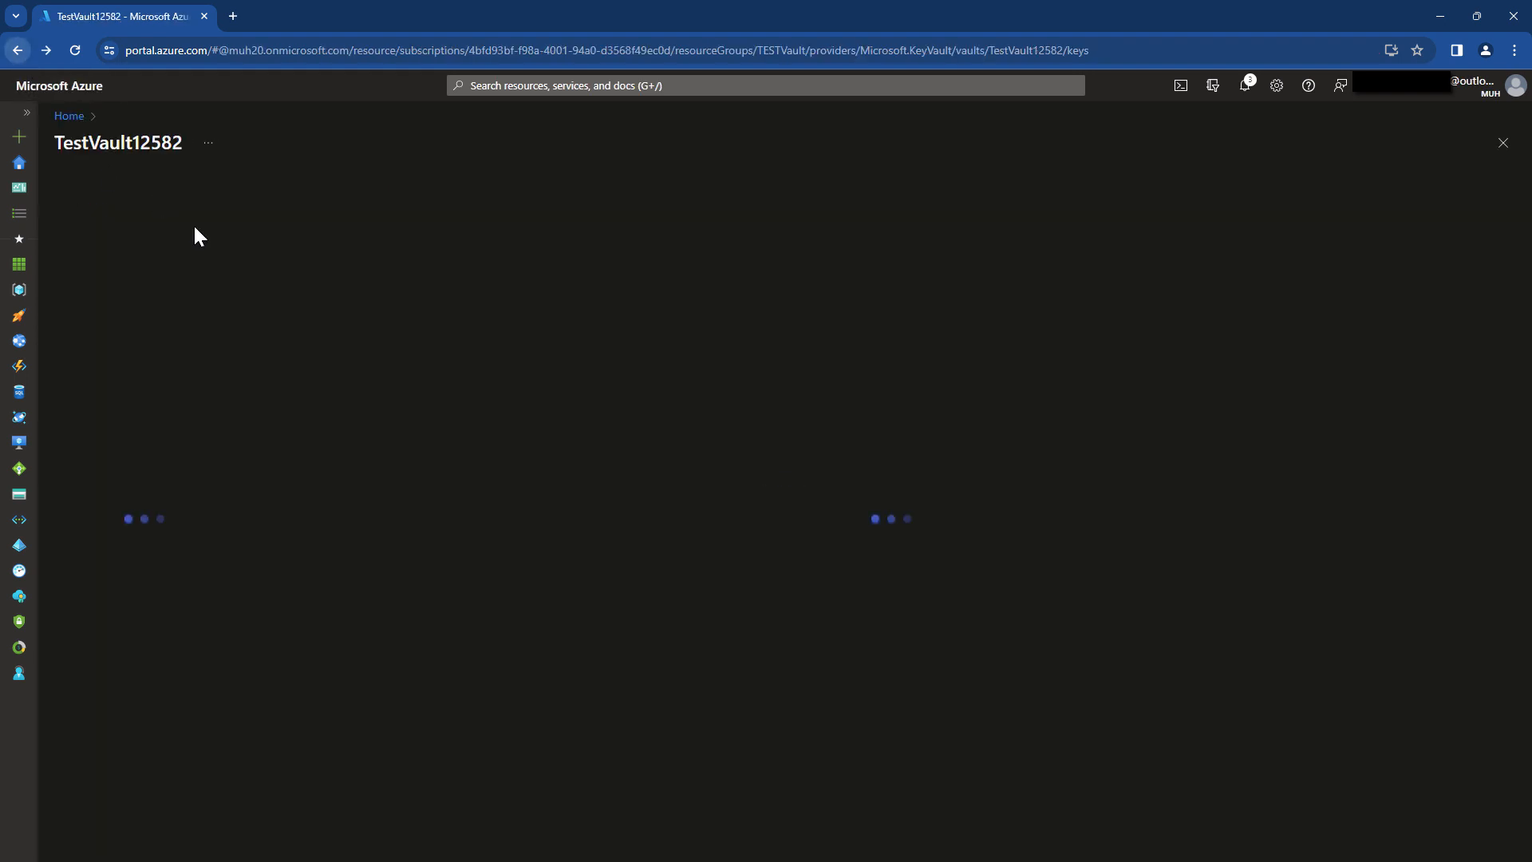
{"action": "left_click", "coordinate": [128, 456]}
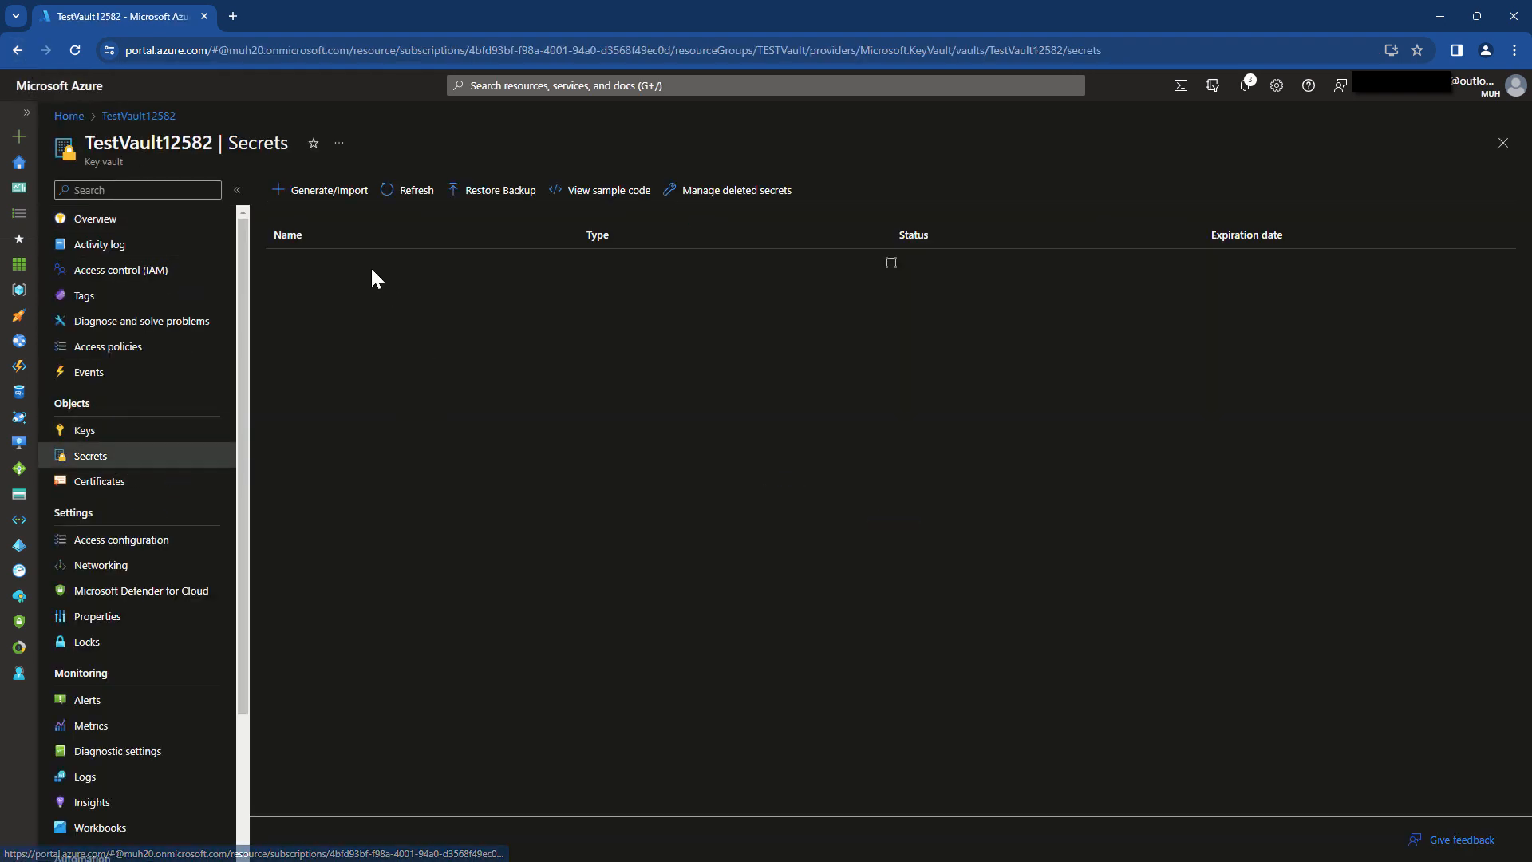
{"action": "left_click", "coordinate": [323, 190]}
Create secret TESTSecret with its secret value and an expiration date enabled.
{"action": "left_click", "coordinate": [359, 241]}
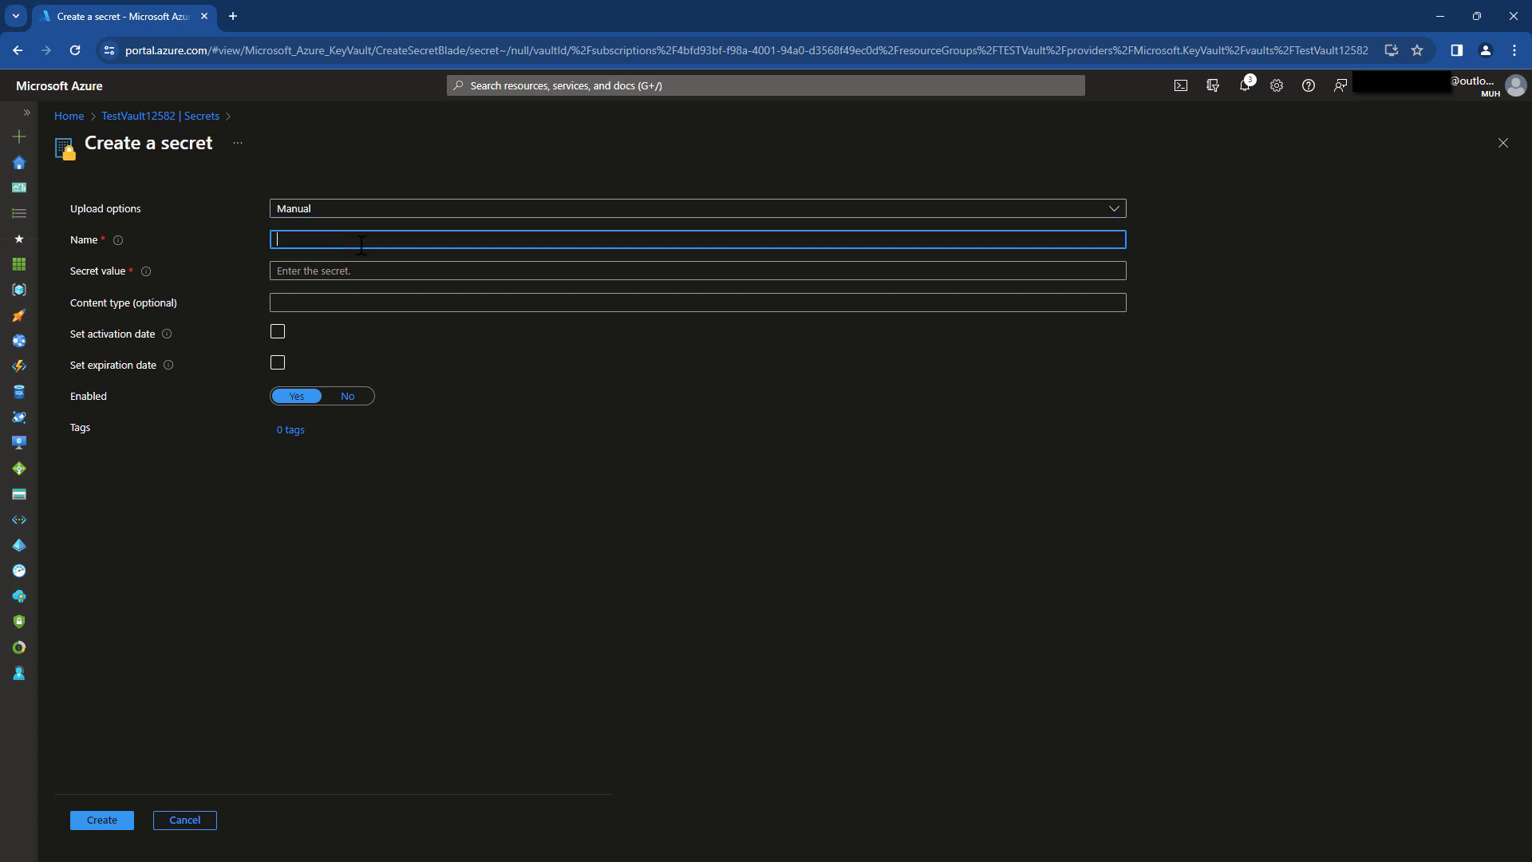
{"action": "type", "text": "TESTSecret"}
{"action": "left_click", "coordinate": [391, 275]}
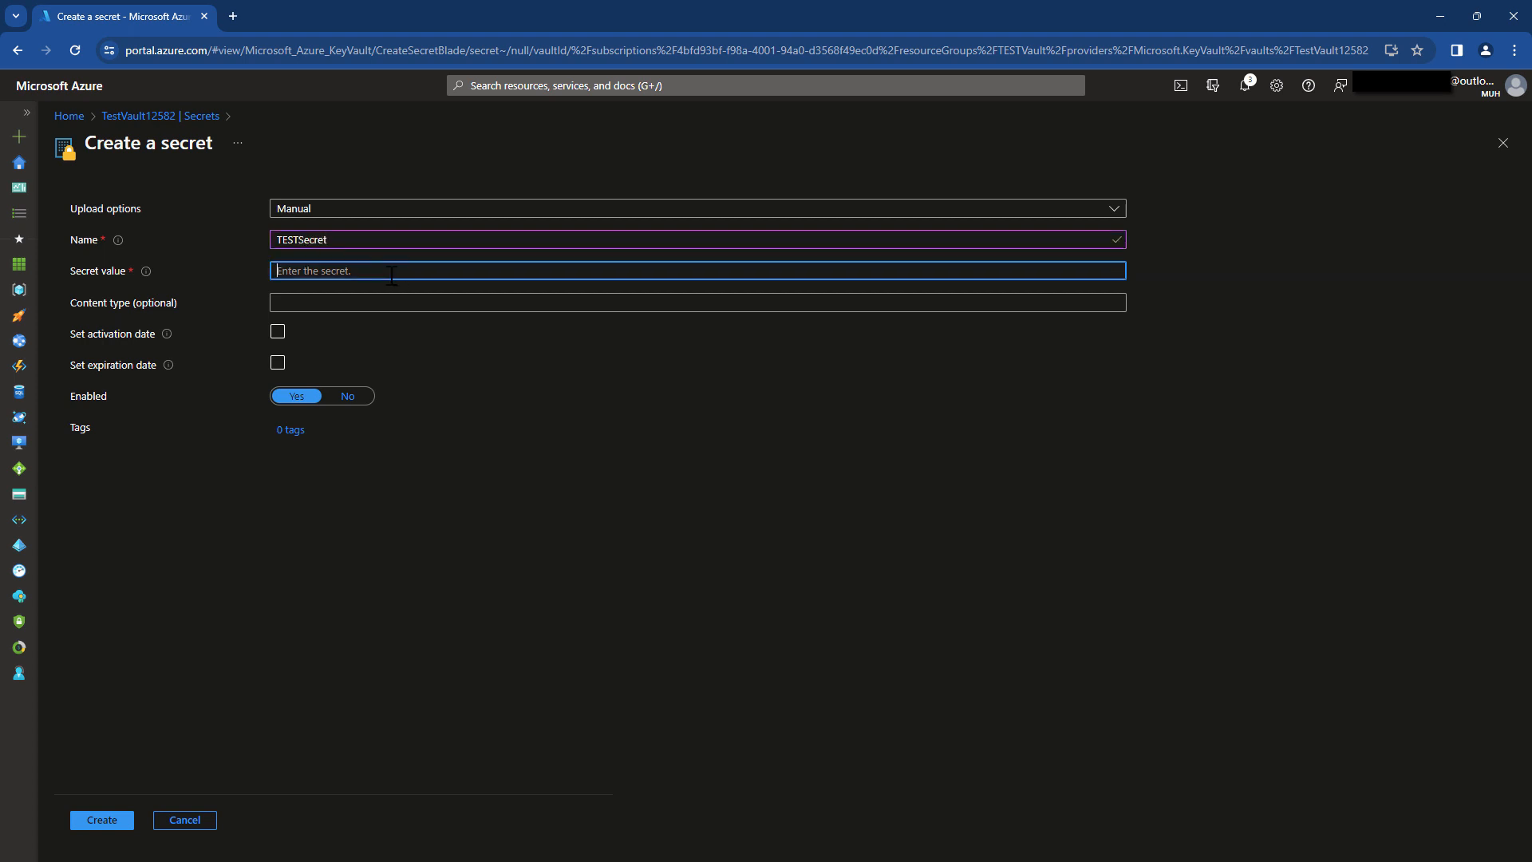
{"action": "type", "text": "•••••••••••••••"}
{"action": "left_click", "coordinate": [280, 364]}
{"action": "left_click", "coordinate": [123, 826]}
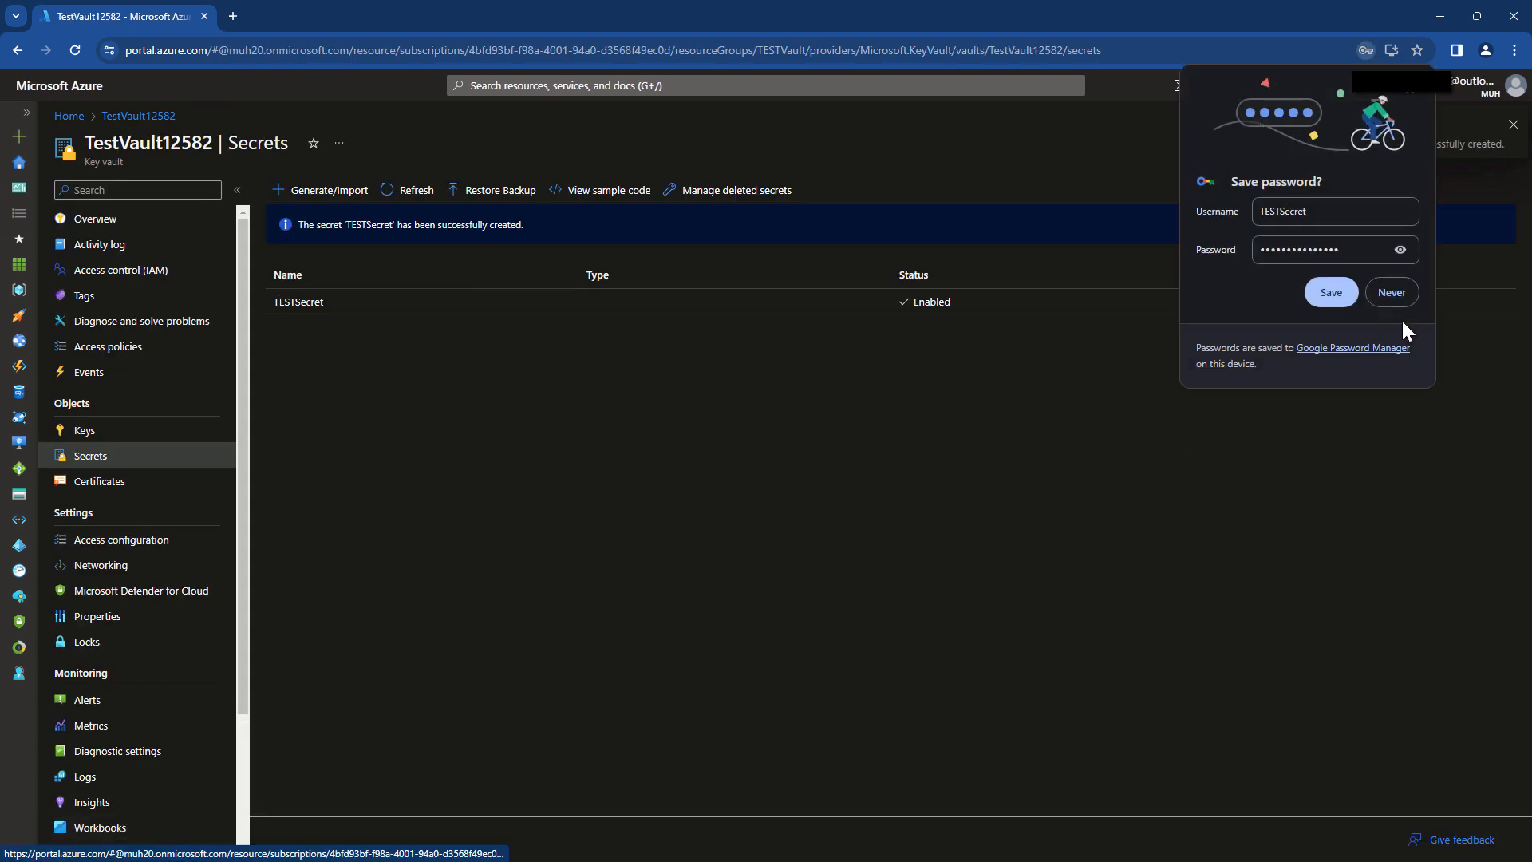
{"action": "left_click", "coordinate": [1331, 292]}
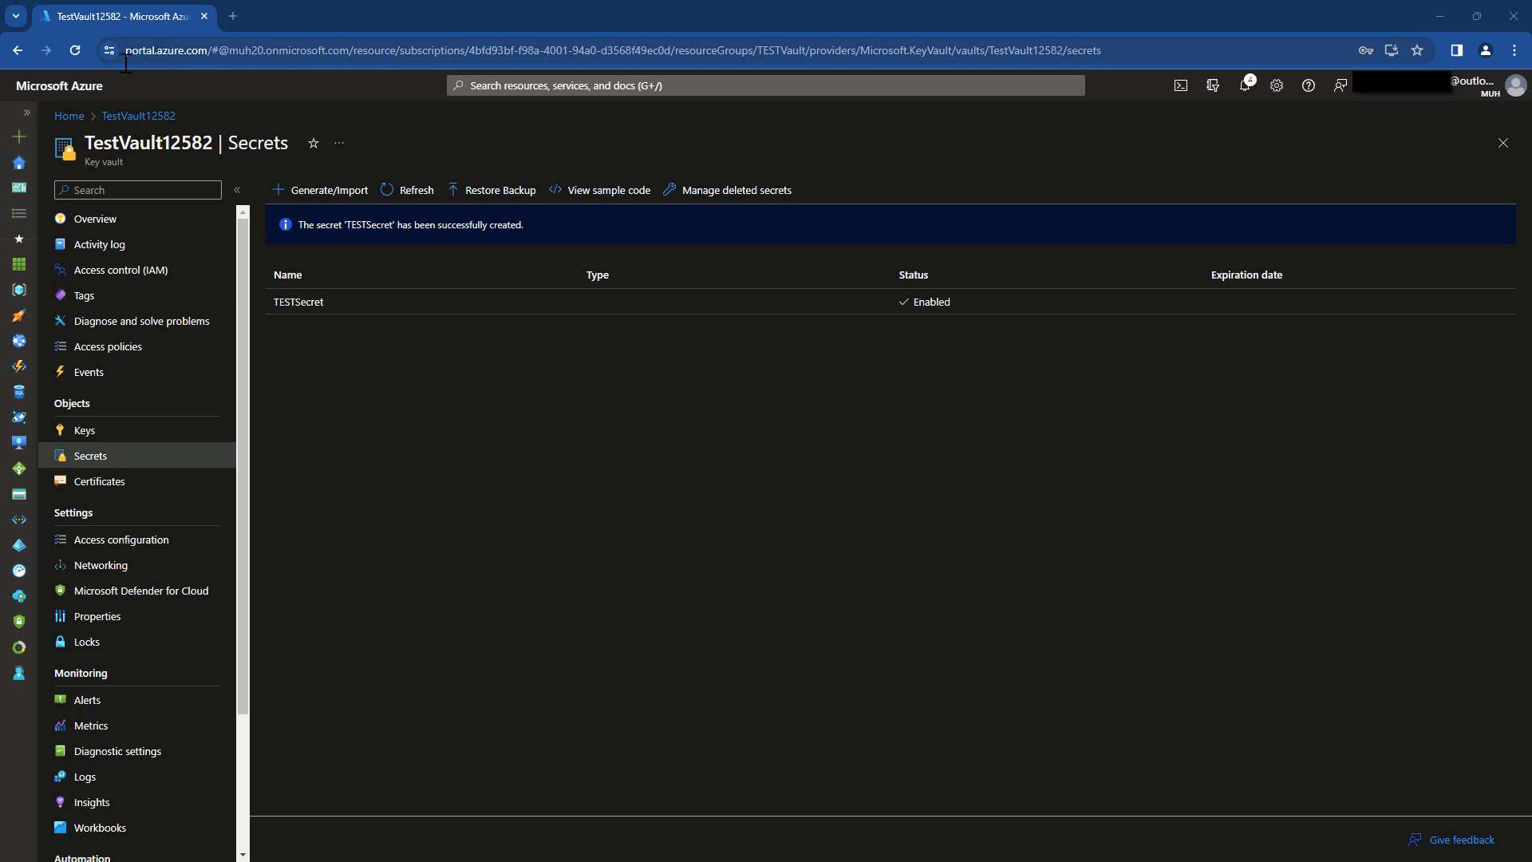
Go to Microsoft Entra ID's App registrations and start a New registration.
{"action": "left_click", "coordinate": [610, 86]}
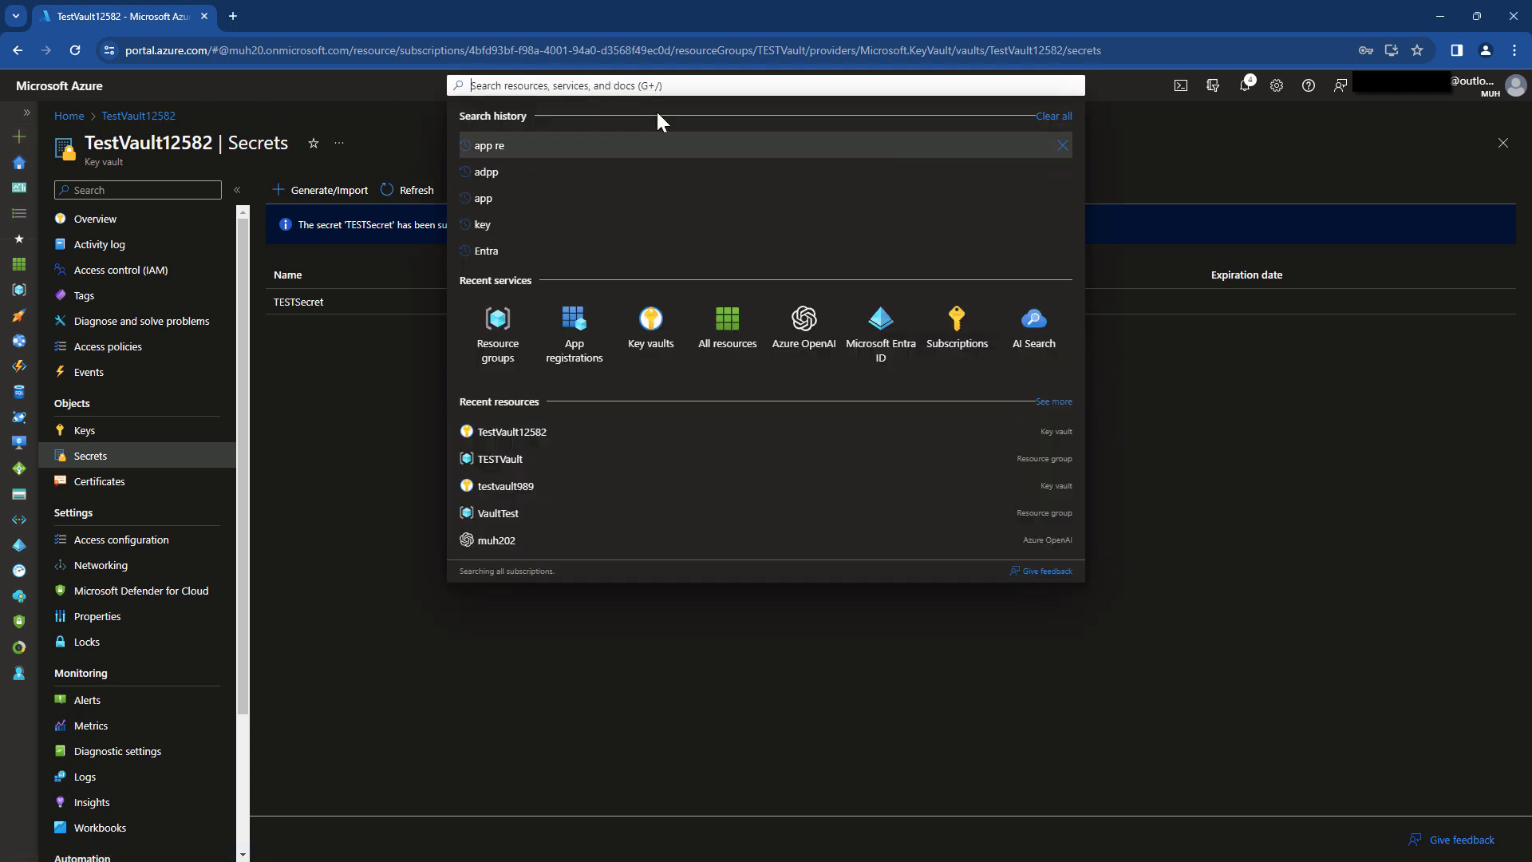
{"action": "left_click", "coordinate": [881, 320]}
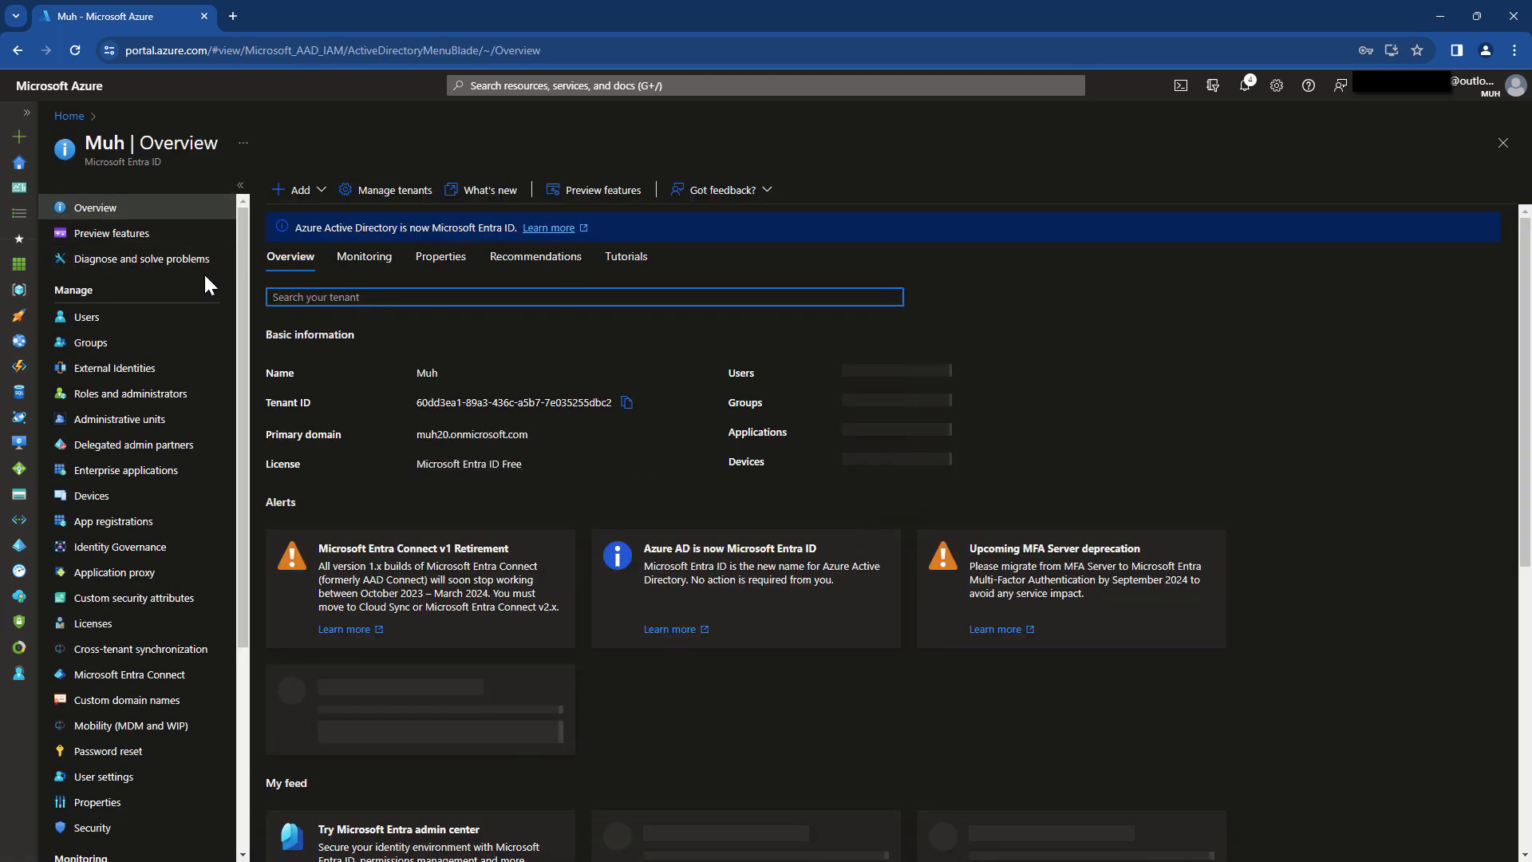
{"action": "left_click", "coordinate": [164, 522]}
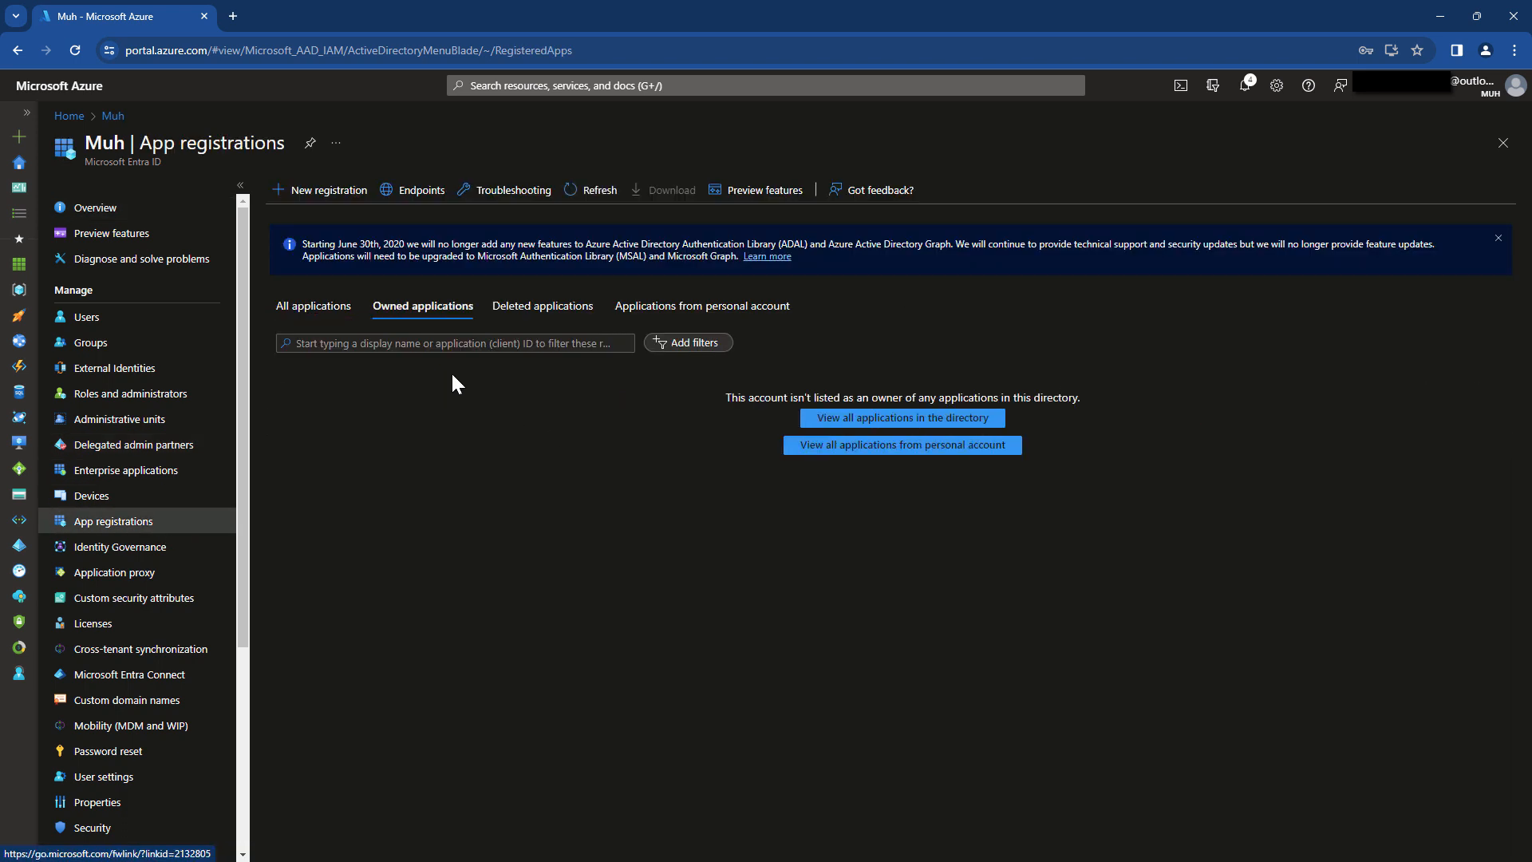
{"action": "left_click", "coordinate": [319, 190]}
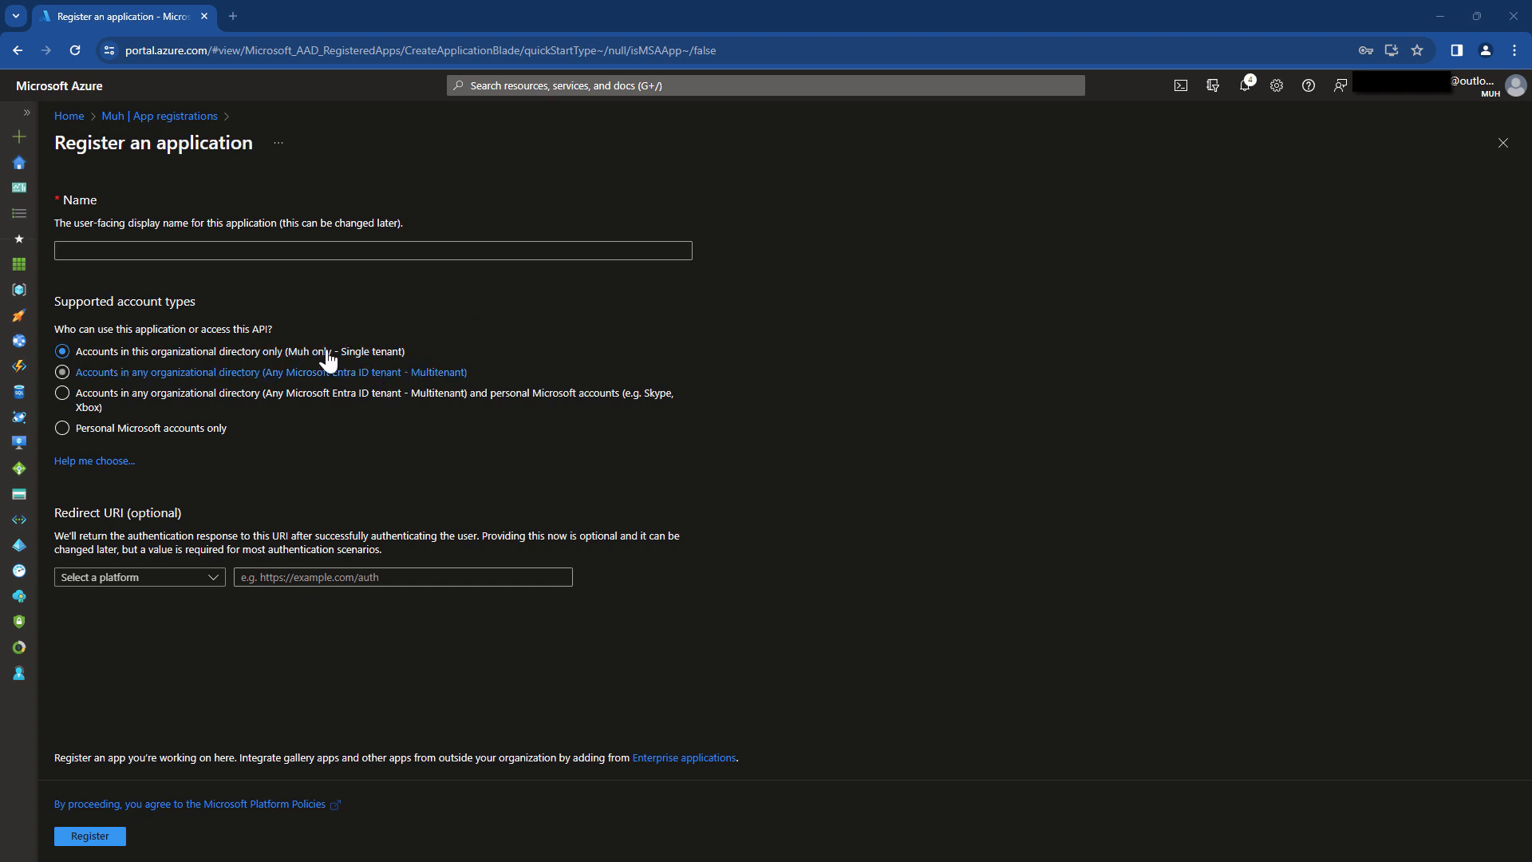
Name the application TESTForAutomate, keep single-tenant accounts only, and register it.
{"action": "left_click", "coordinate": [227, 251]}
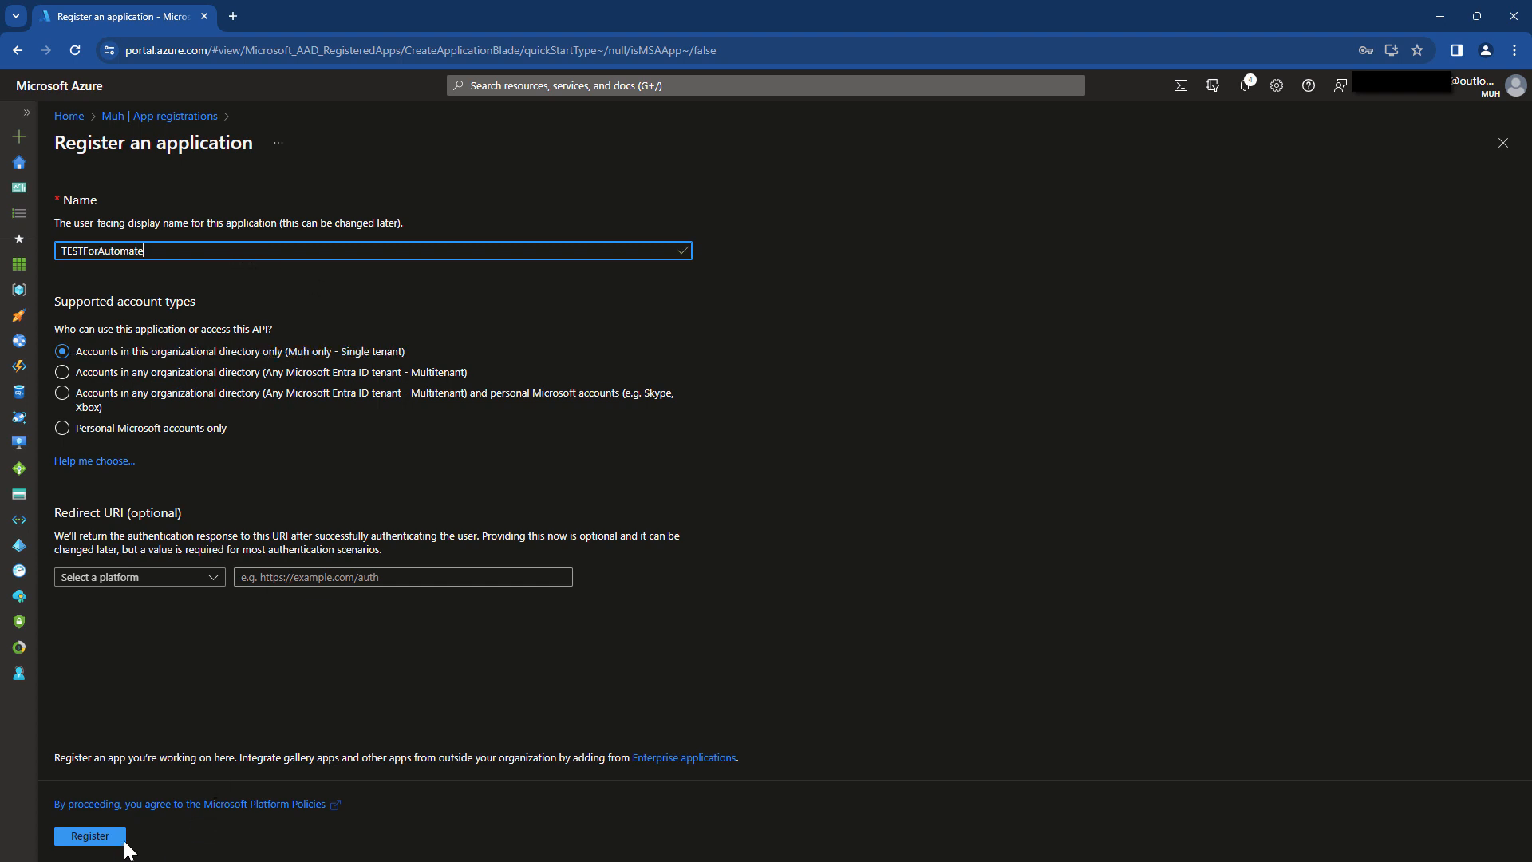
{"action": "left_click", "coordinate": [91, 835]}
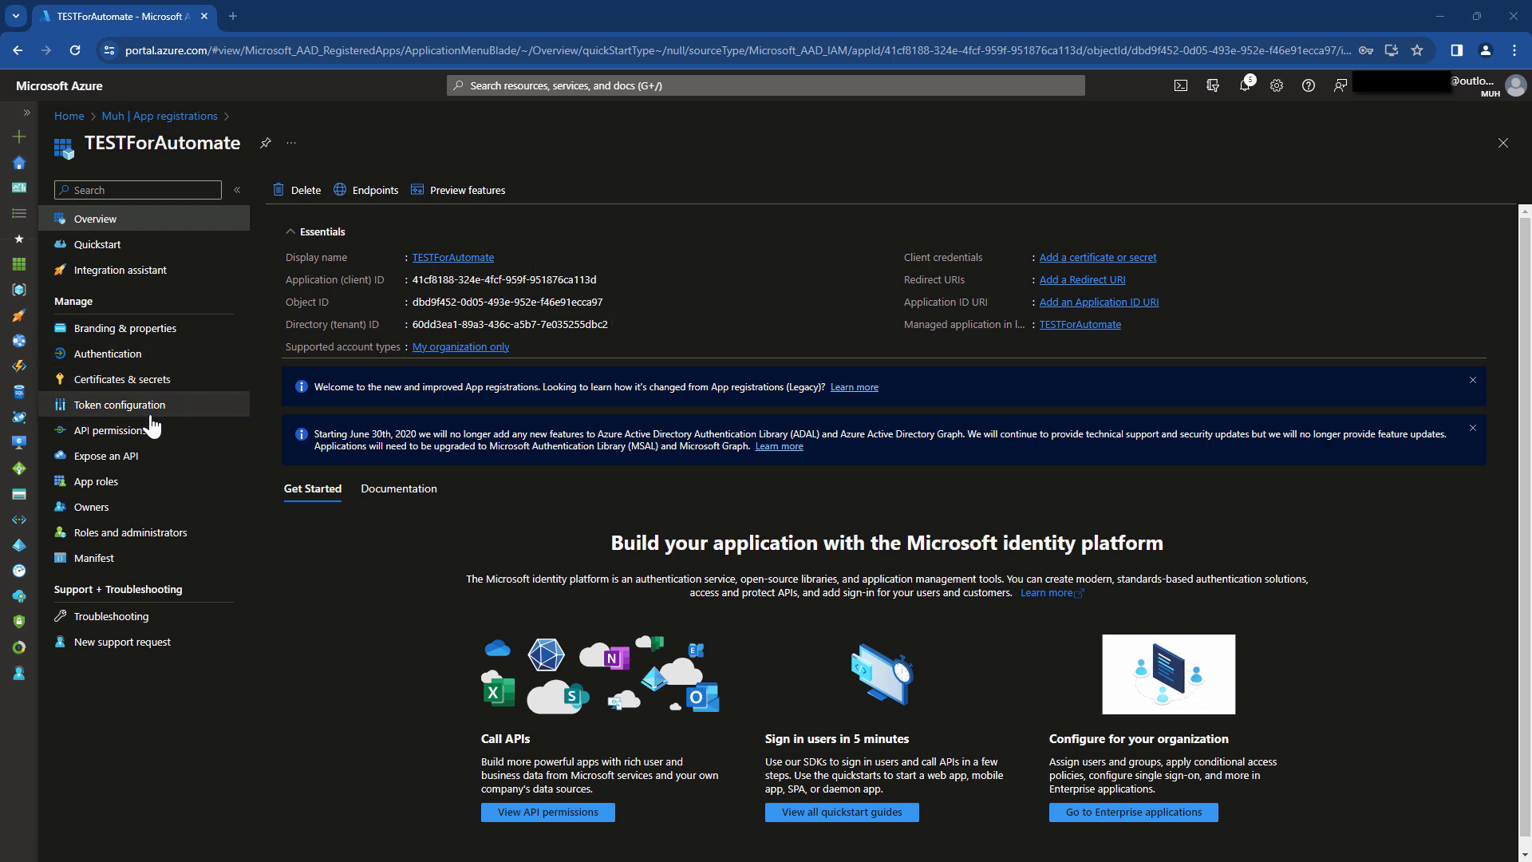
Add client secret 'TESTForAutomate' with the recommended 180-day expiry and copy its value.
{"action": "left_click", "coordinate": [162, 387]}
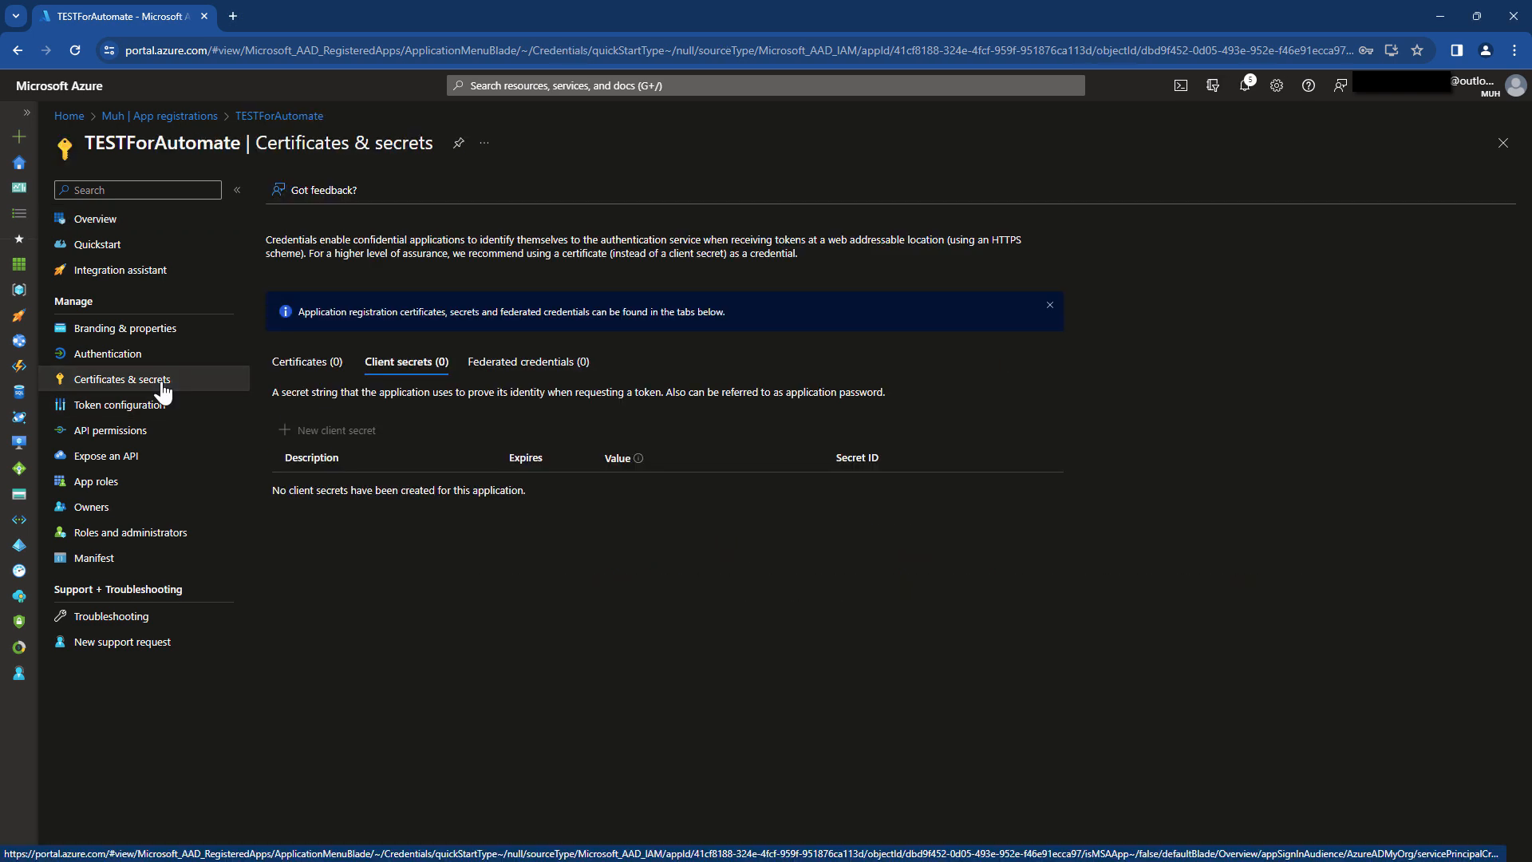
{"action": "left_click", "coordinate": [319, 431]}
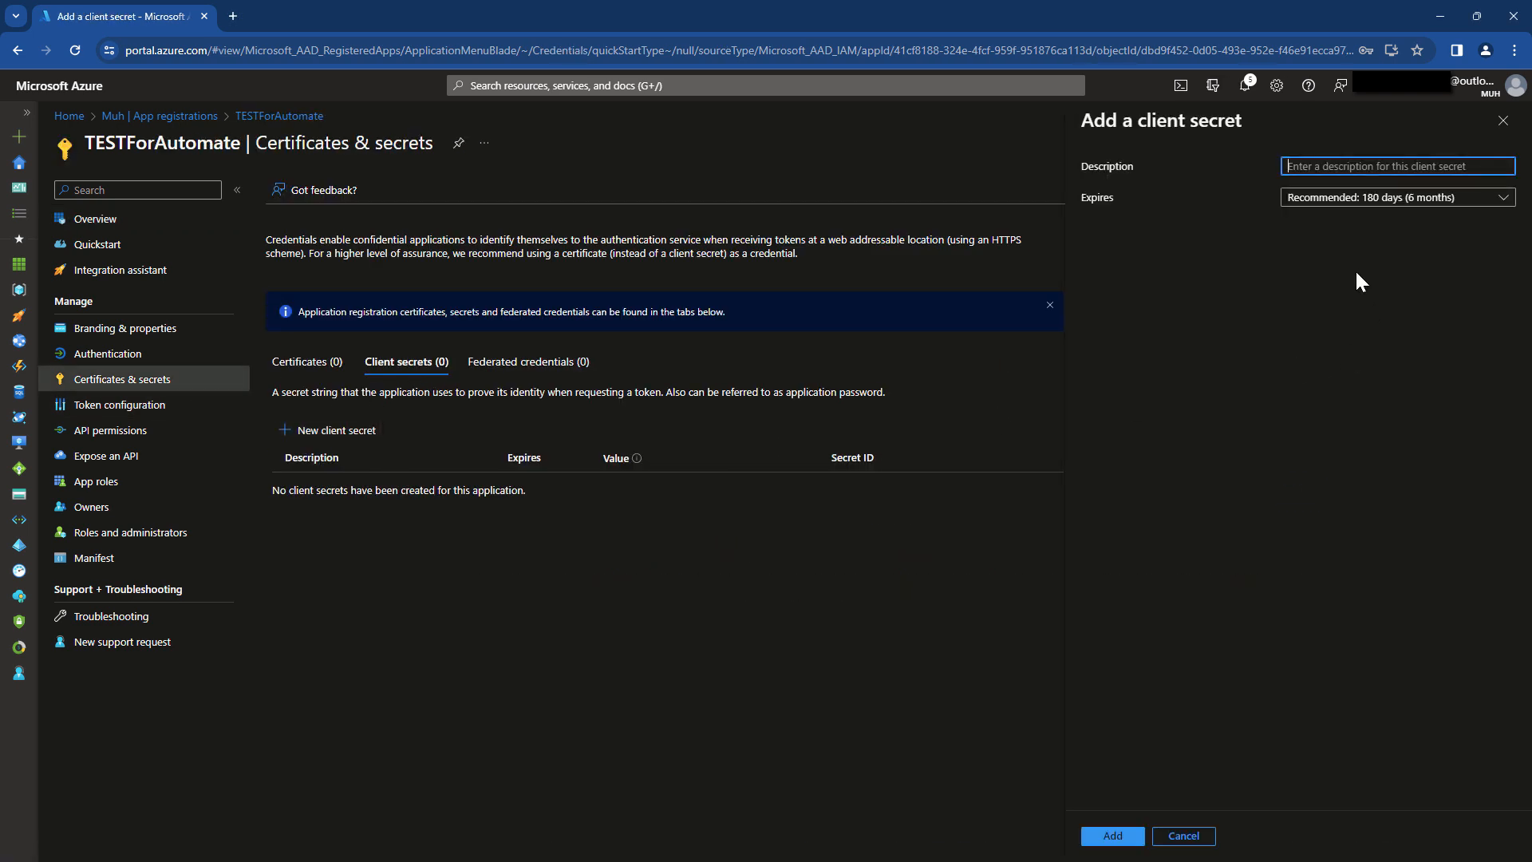
{"action": "type", "text": "TESTForAutomate"}
{"action": "left_click", "coordinate": [1369, 201]}
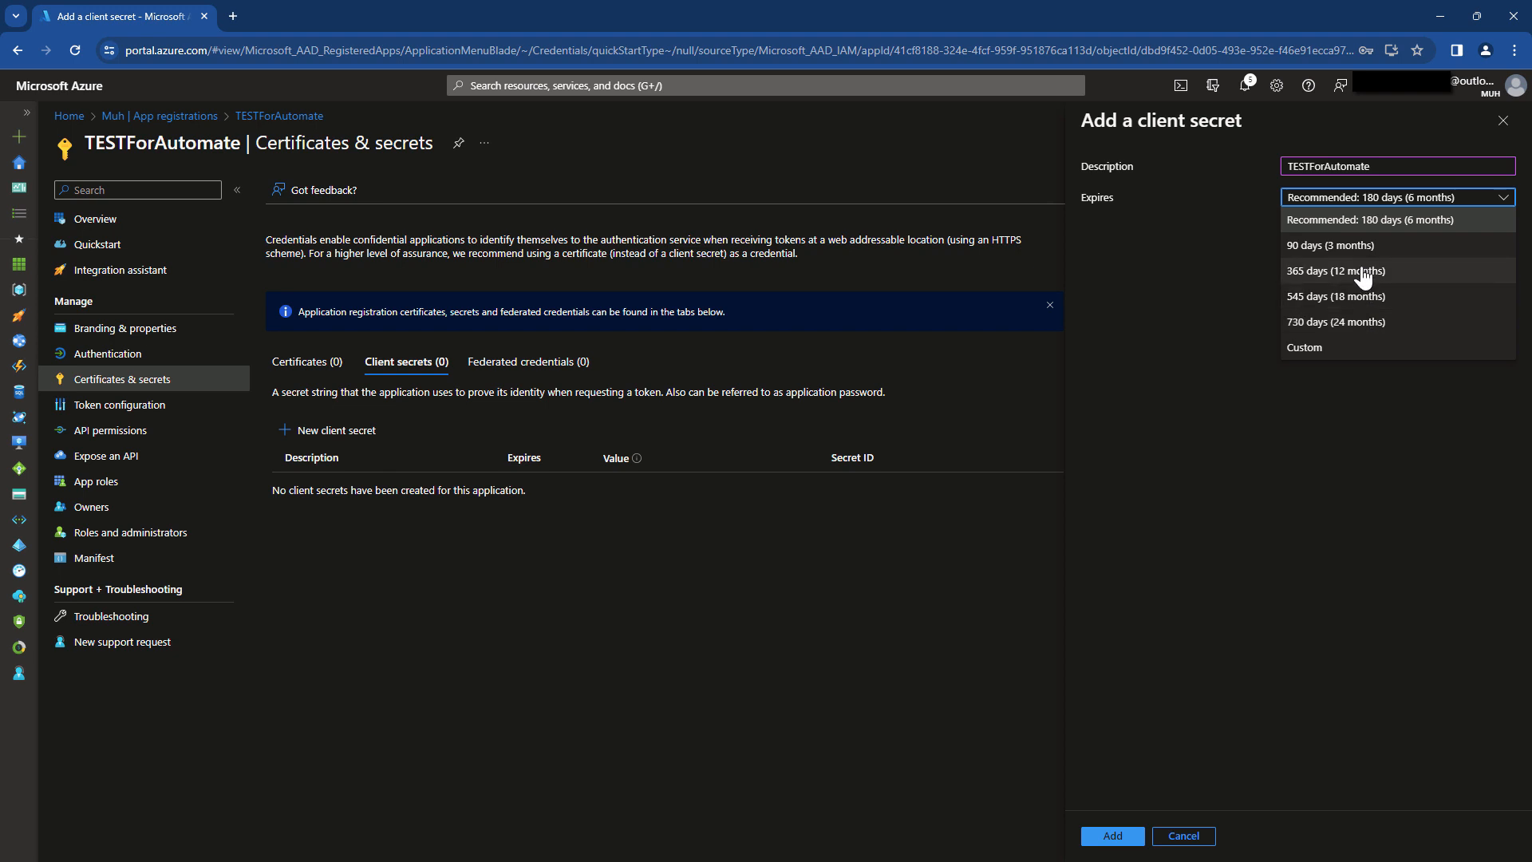
{"action": "left_click", "coordinate": [1360, 223]}
{"action": "left_click", "coordinate": [1135, 840]}
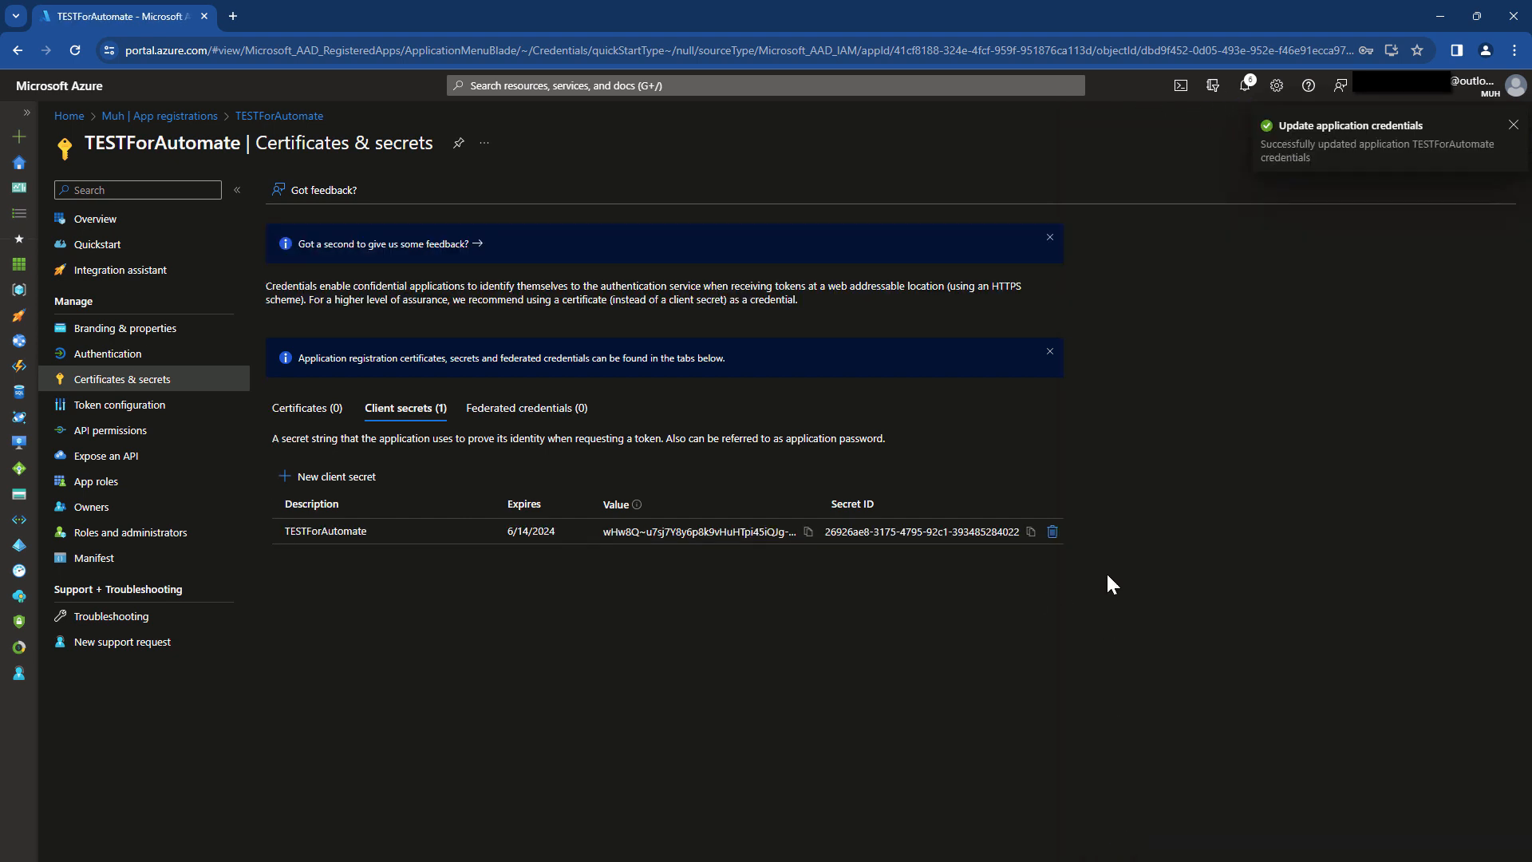
{"action": "left_click", "coordinate": [809, 532]}
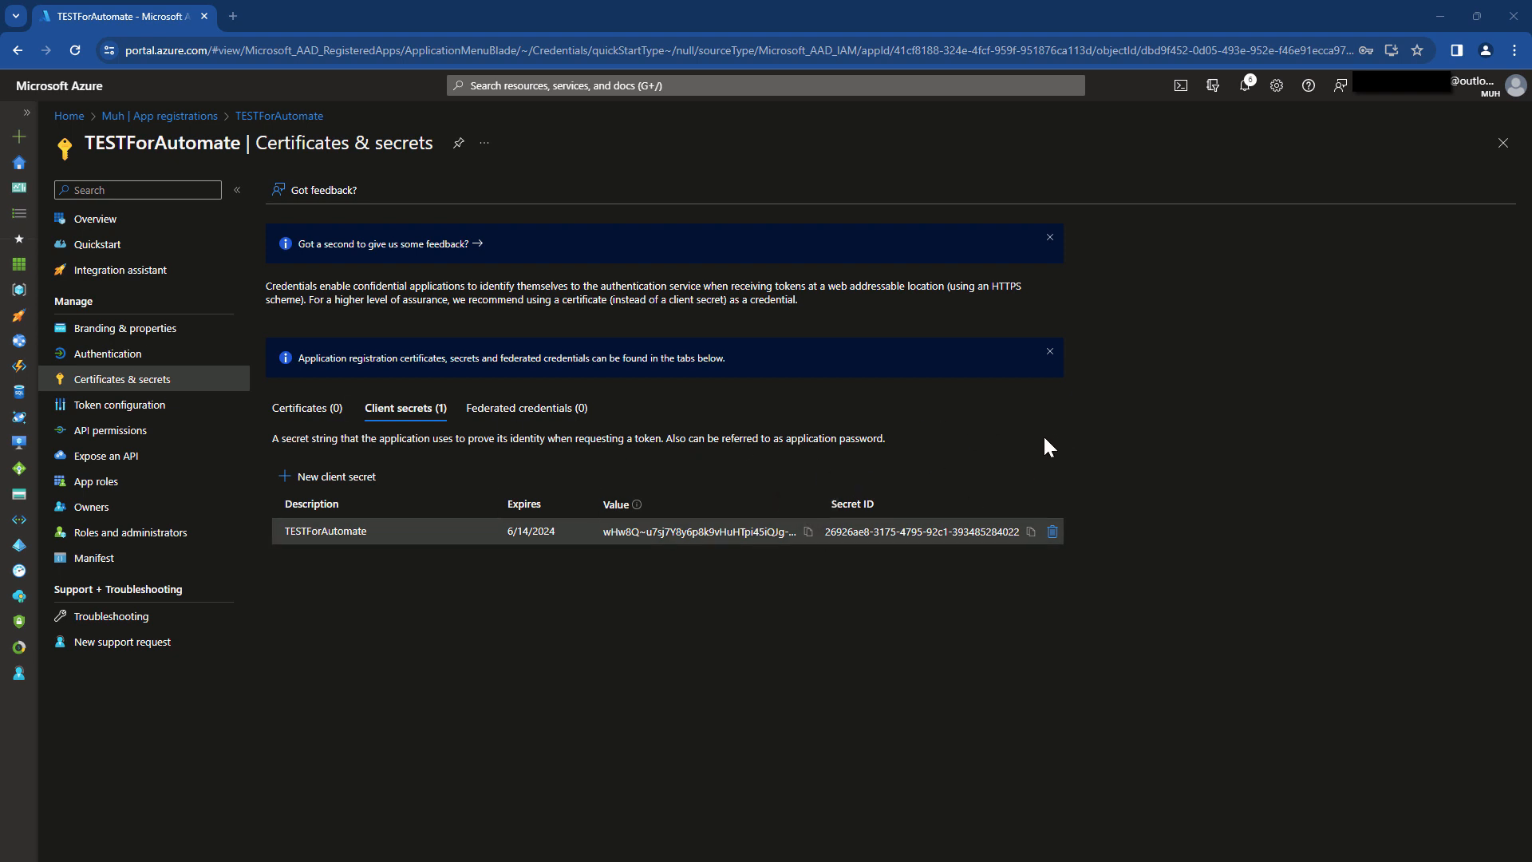
Return to the portal home and open key vault TestVault12582 from Recent resources.
{"action": "left_click", "coordinate": [168, 355]}
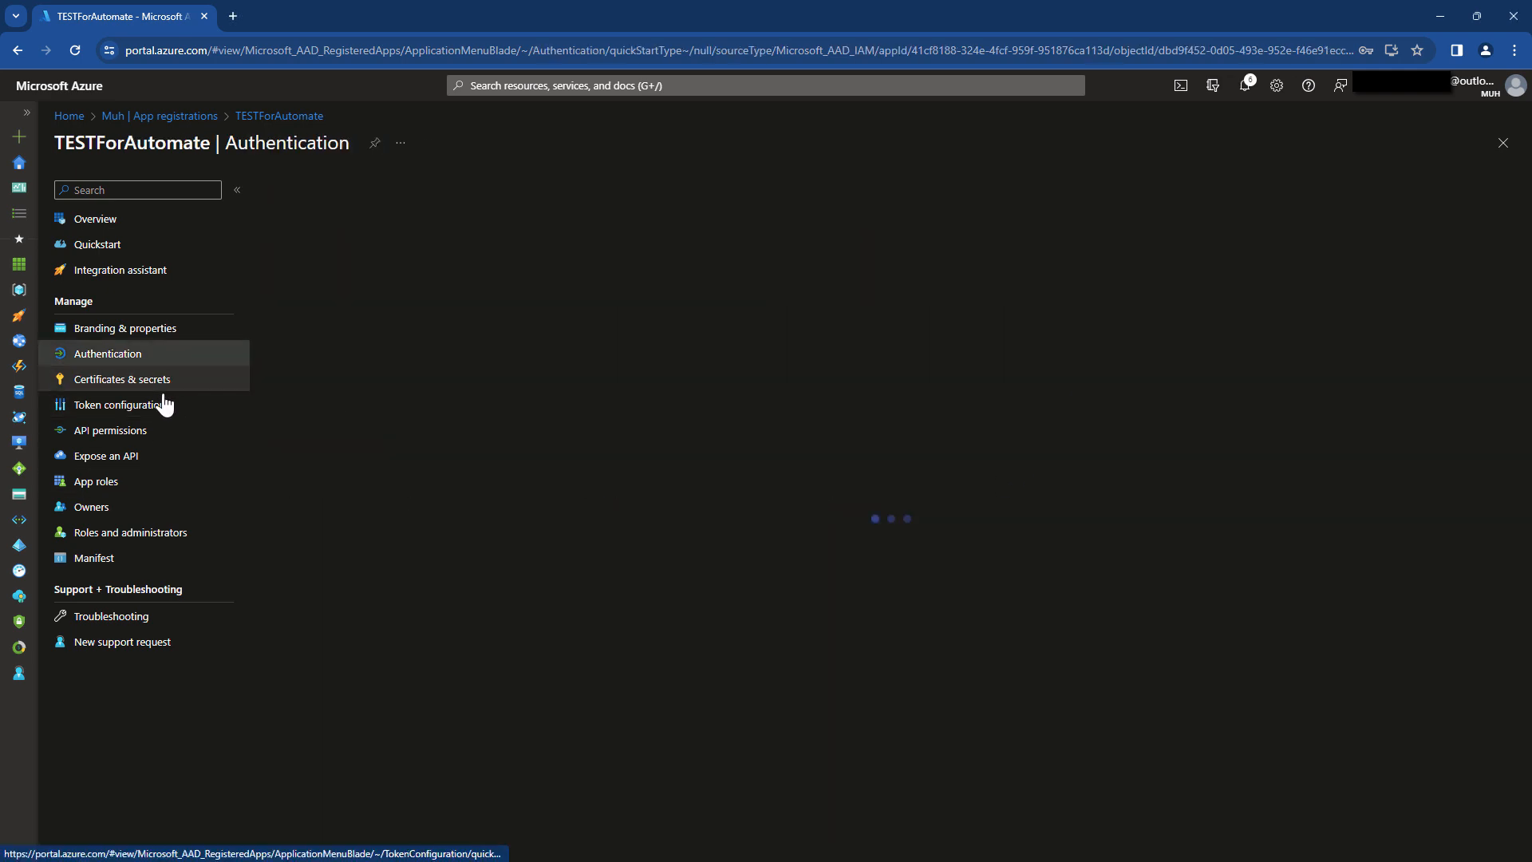
{"action": "left_click", "coordinate": [163, 382]}
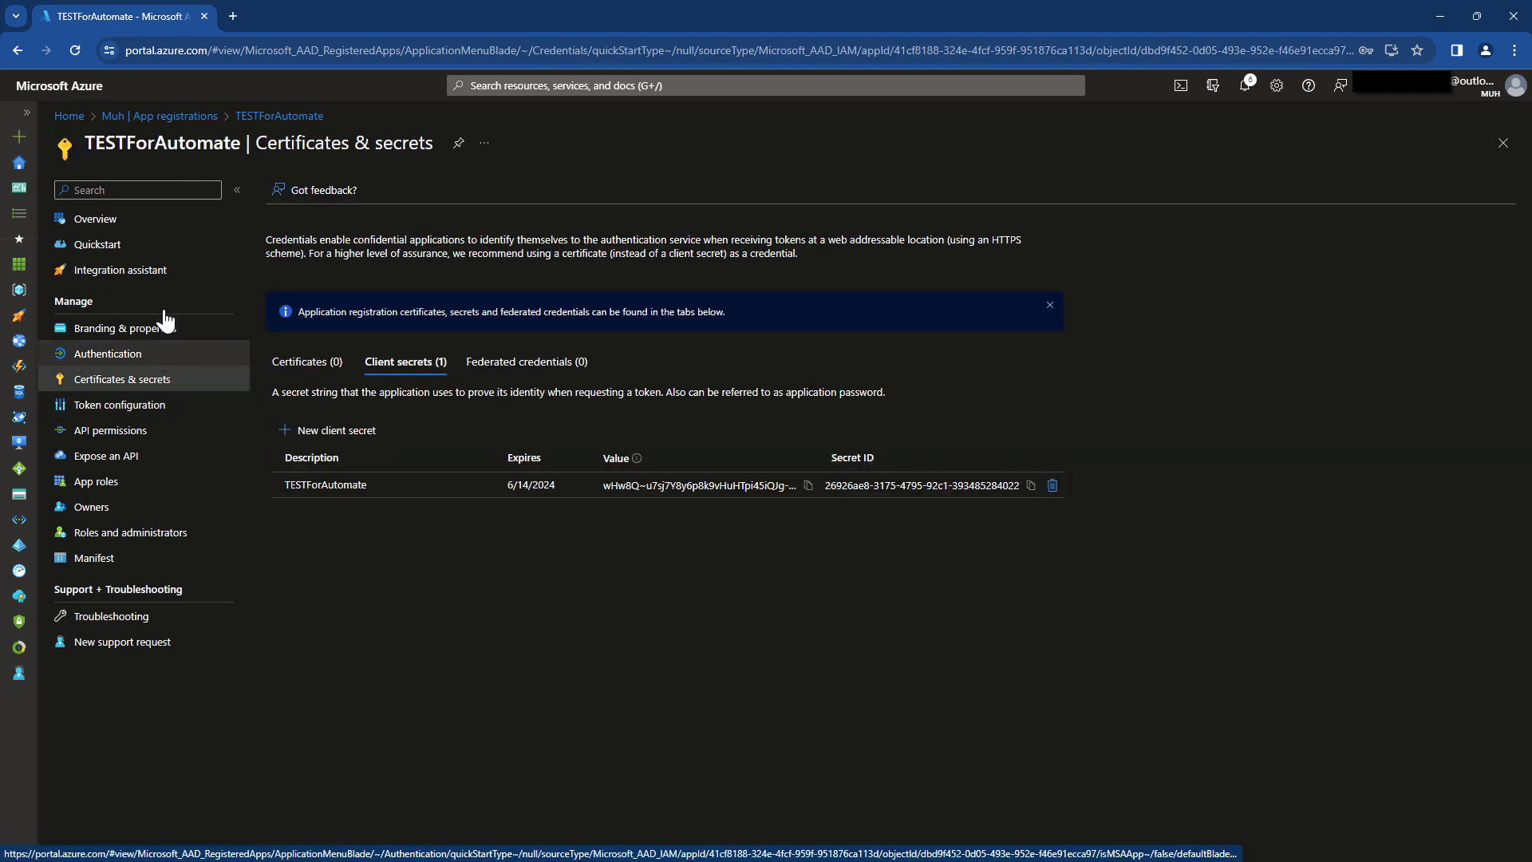
{"action": "left_click", "coordinate": [156, 221]}
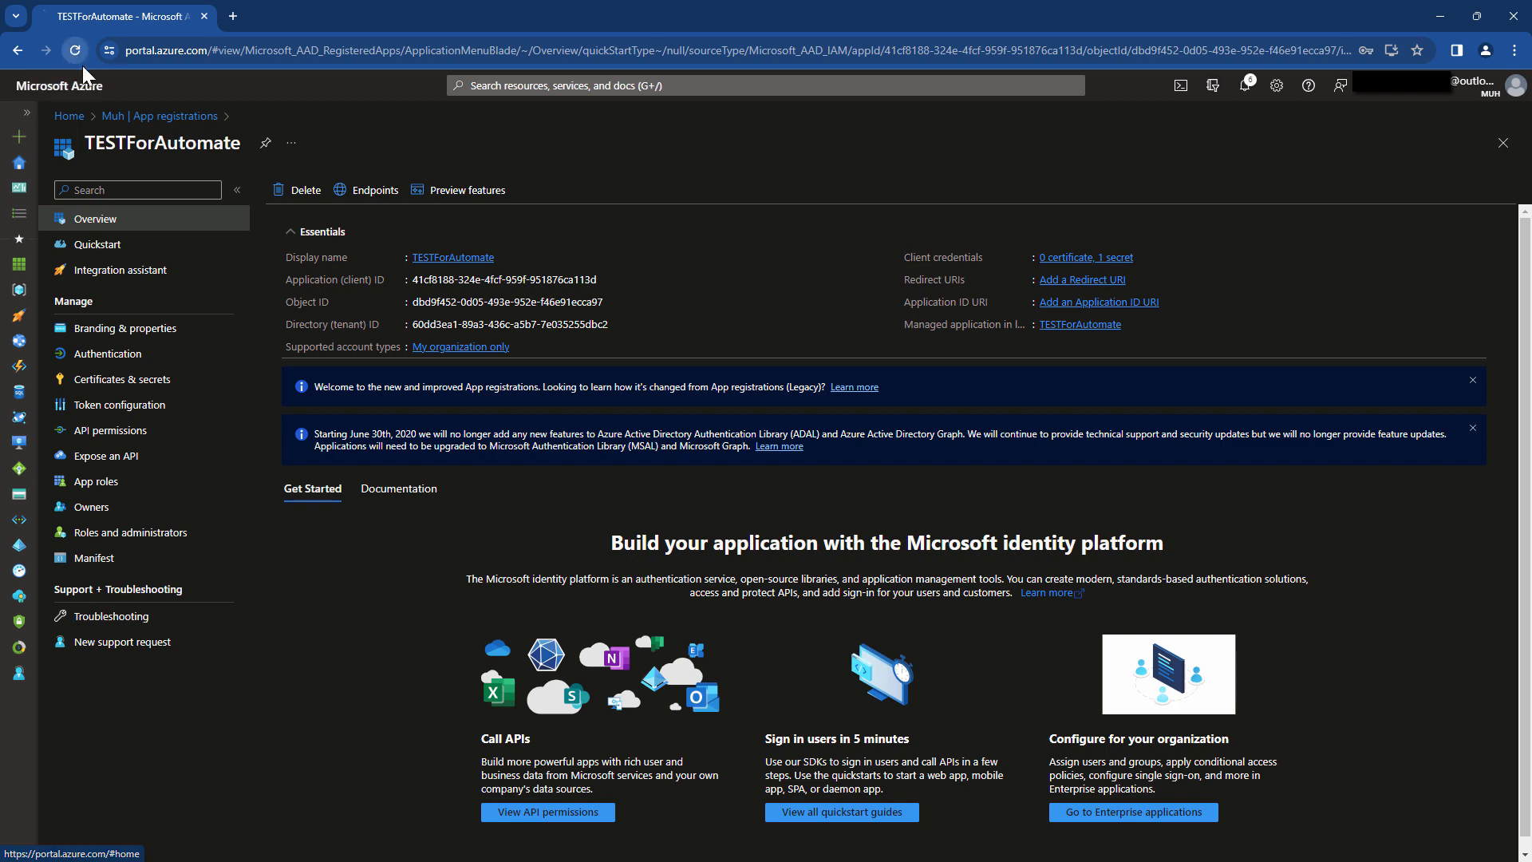
{"action": "left_click", "coordinate": [70, 84]}
{"action": "left_click", "coordinate": [144, 383]}
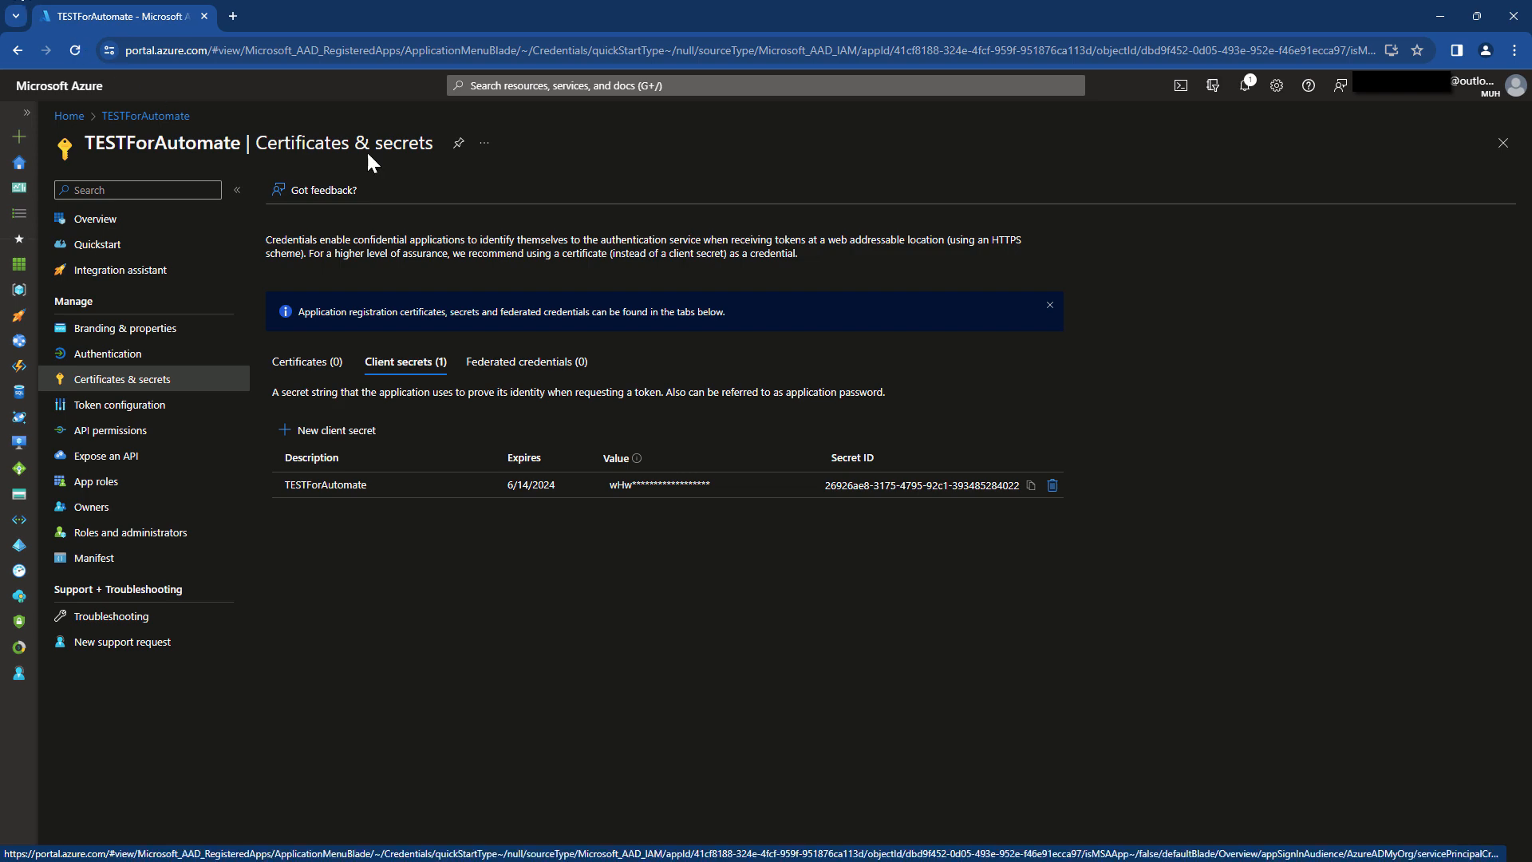
{"action": "left_click", "coordinate": [69, 116]}
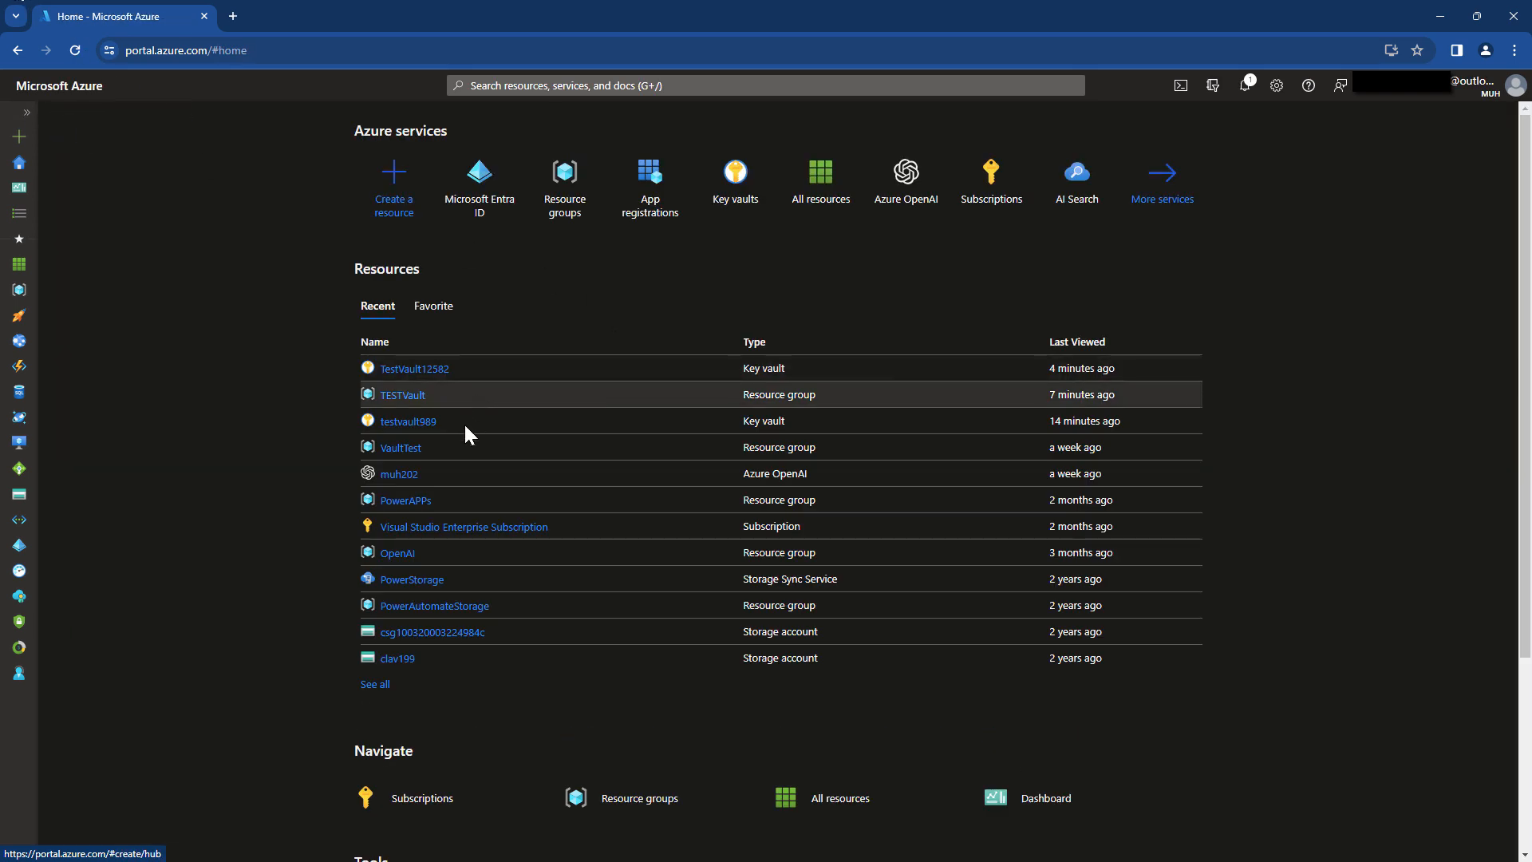
{"action": "left_click", "coordinate": [412, 371]}
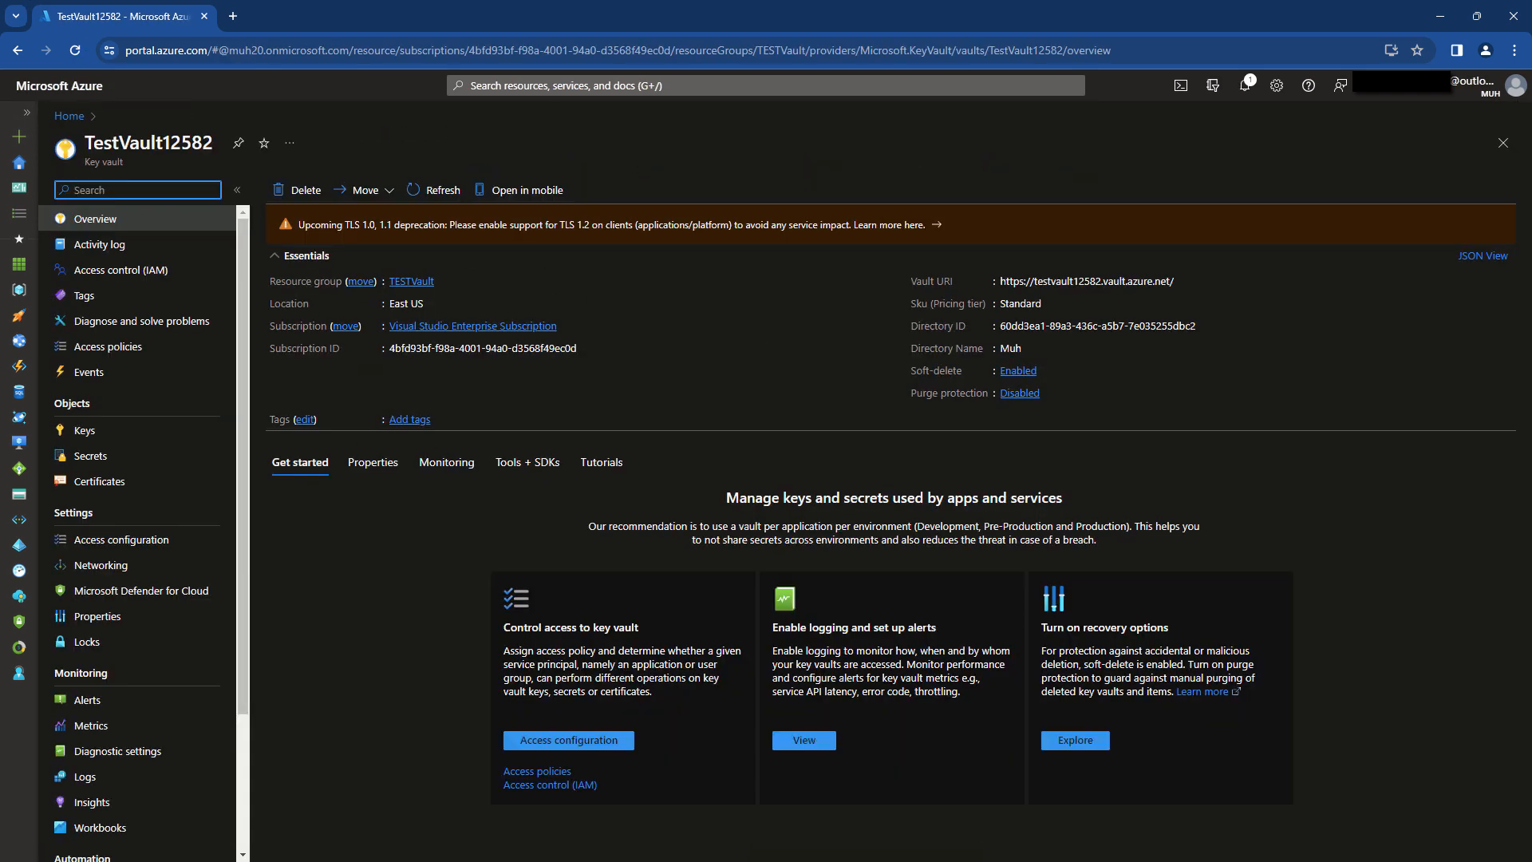
In the vault's access control, assign Key Vault Administrator to member TESTForAutomate via Review + assign.
{"action": "left_click", "coordinate": [153, 547]}
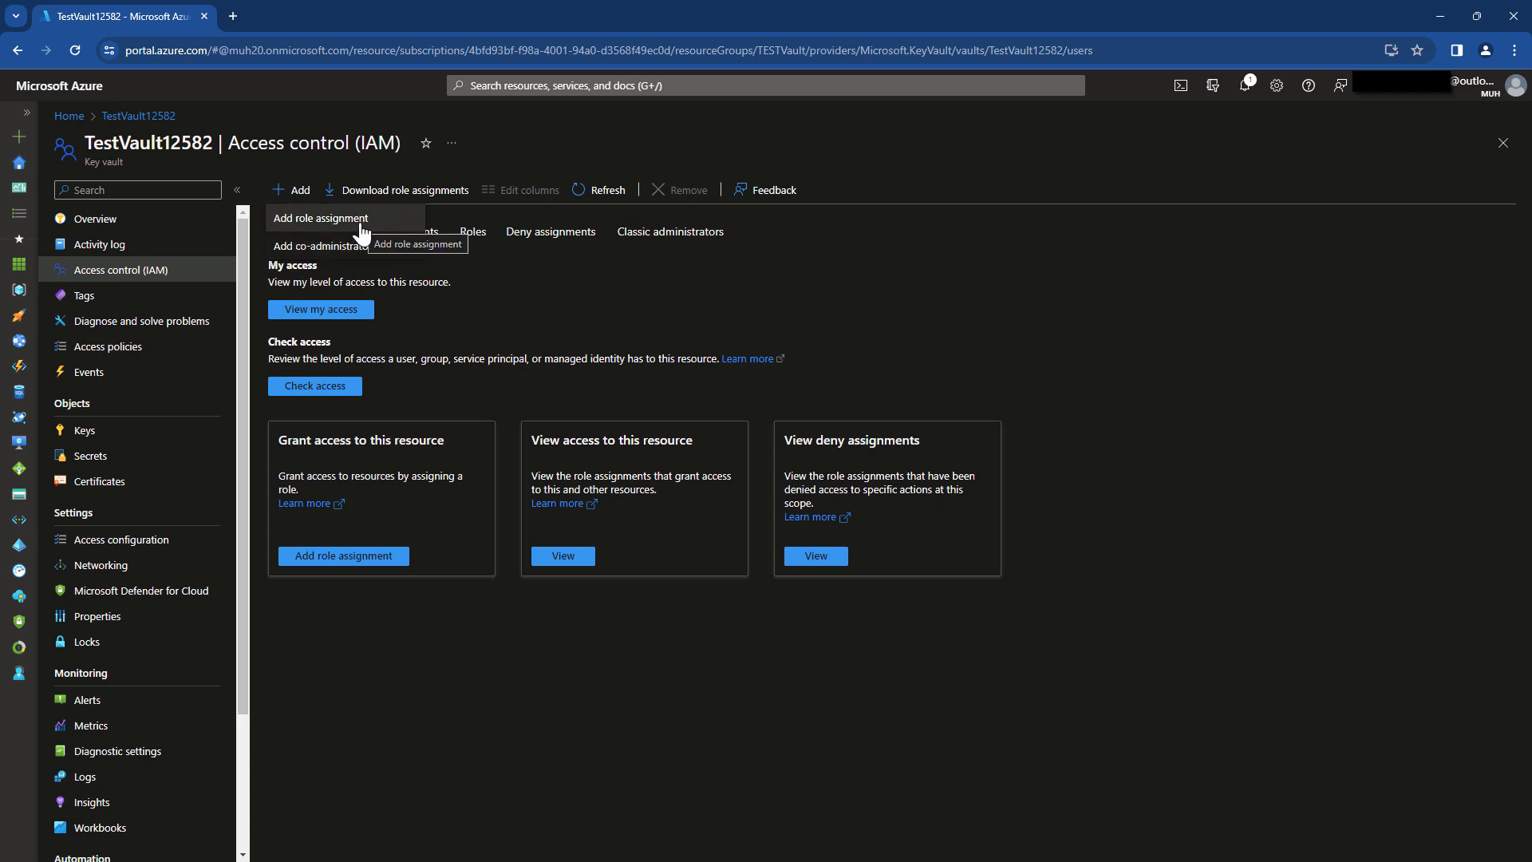
{"action": "left_click", "coordinate": [349, 214]}
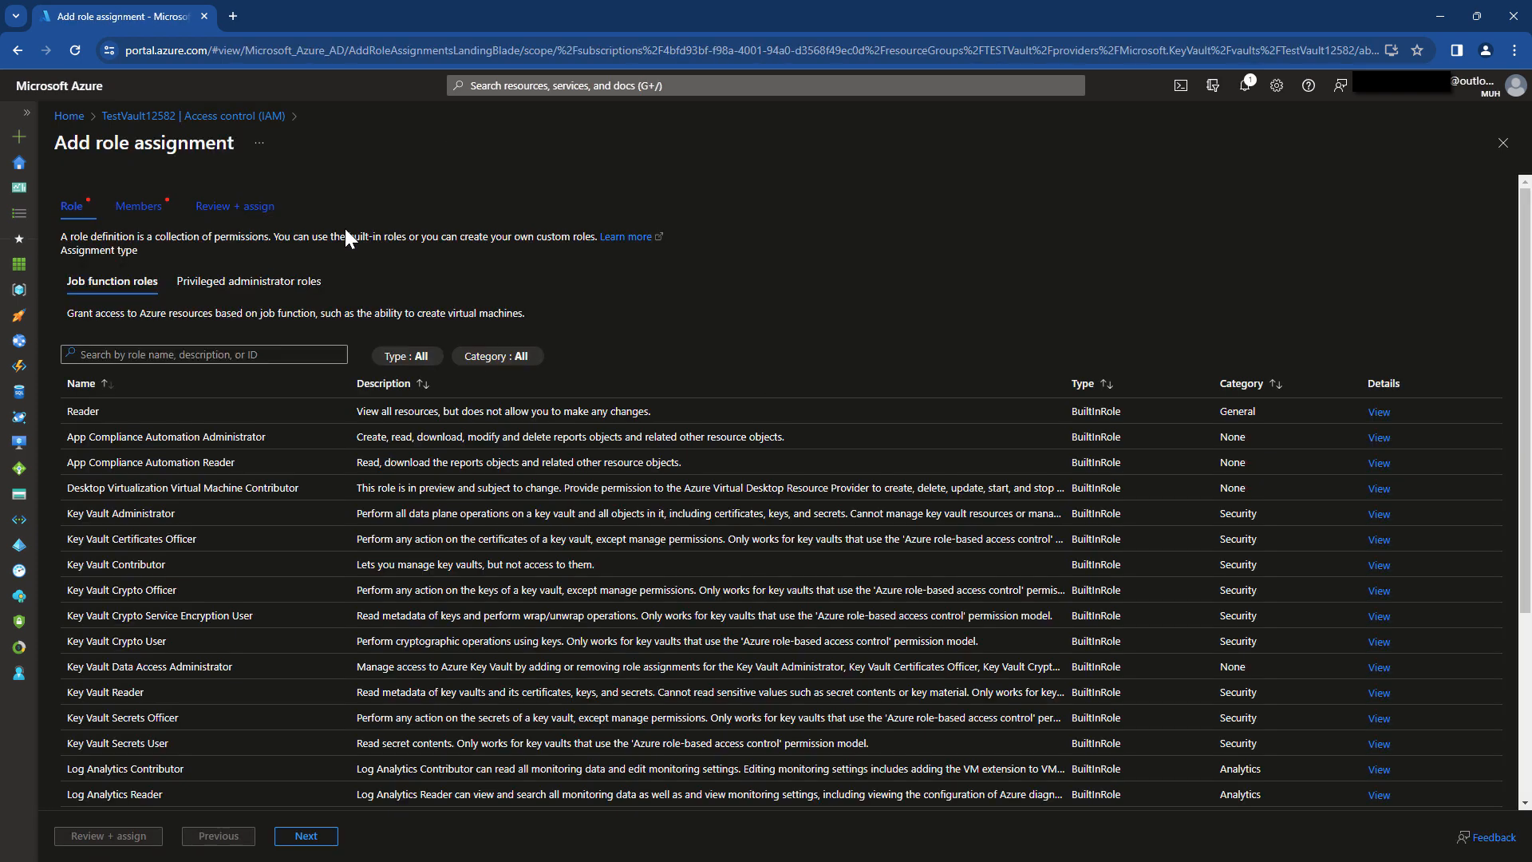
{"action": "left_click", "coordinate": [263, 513]}
{"action": "left_click", "coordinate": [307, 835]}
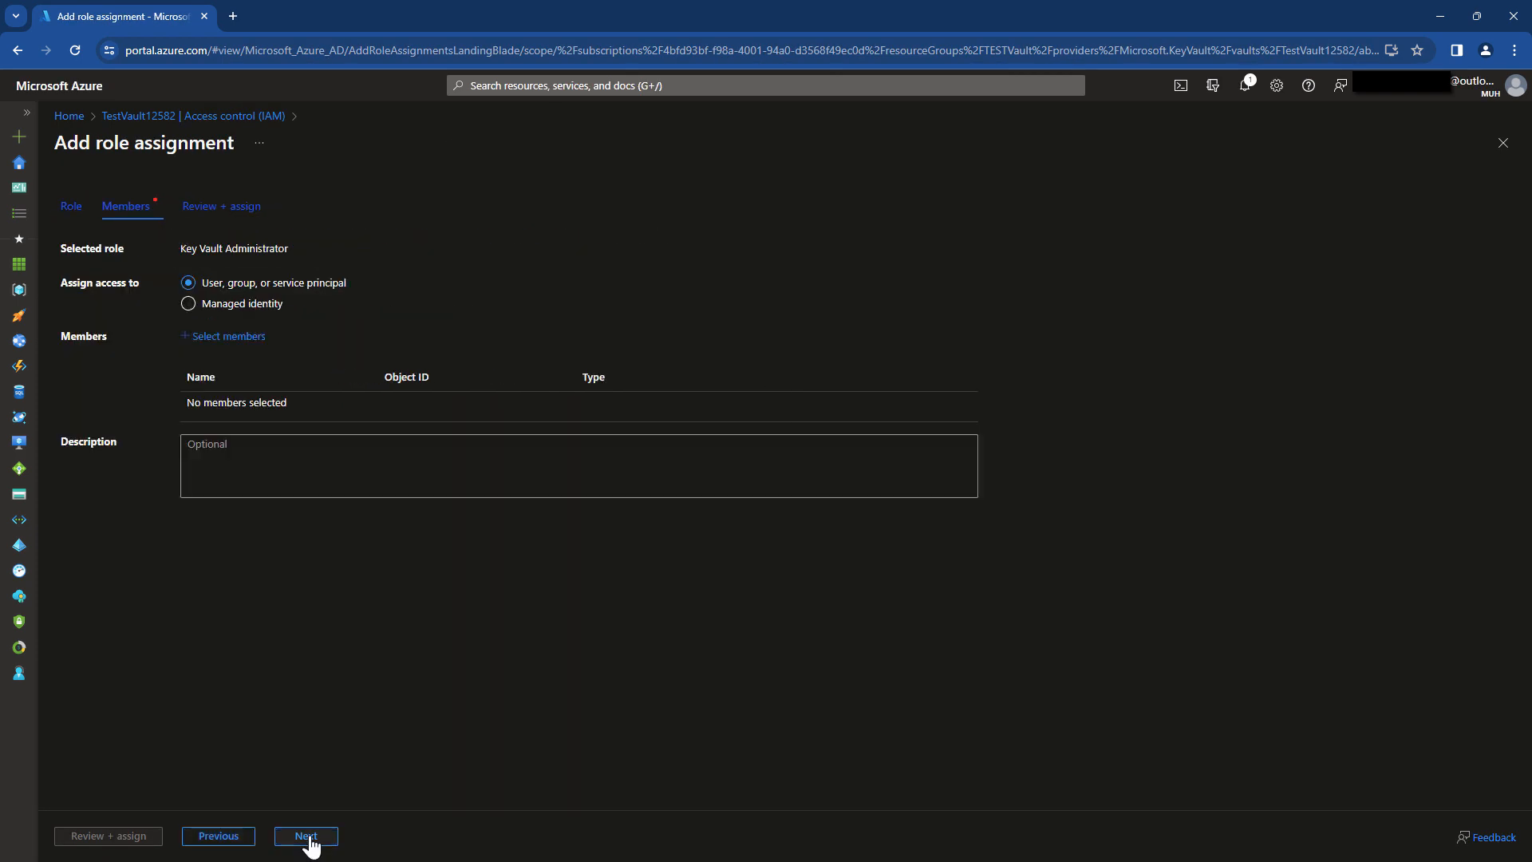
{"action": "left_click", "coordinate": [228, 336]}
{"action": "type", "text": "TEST"}
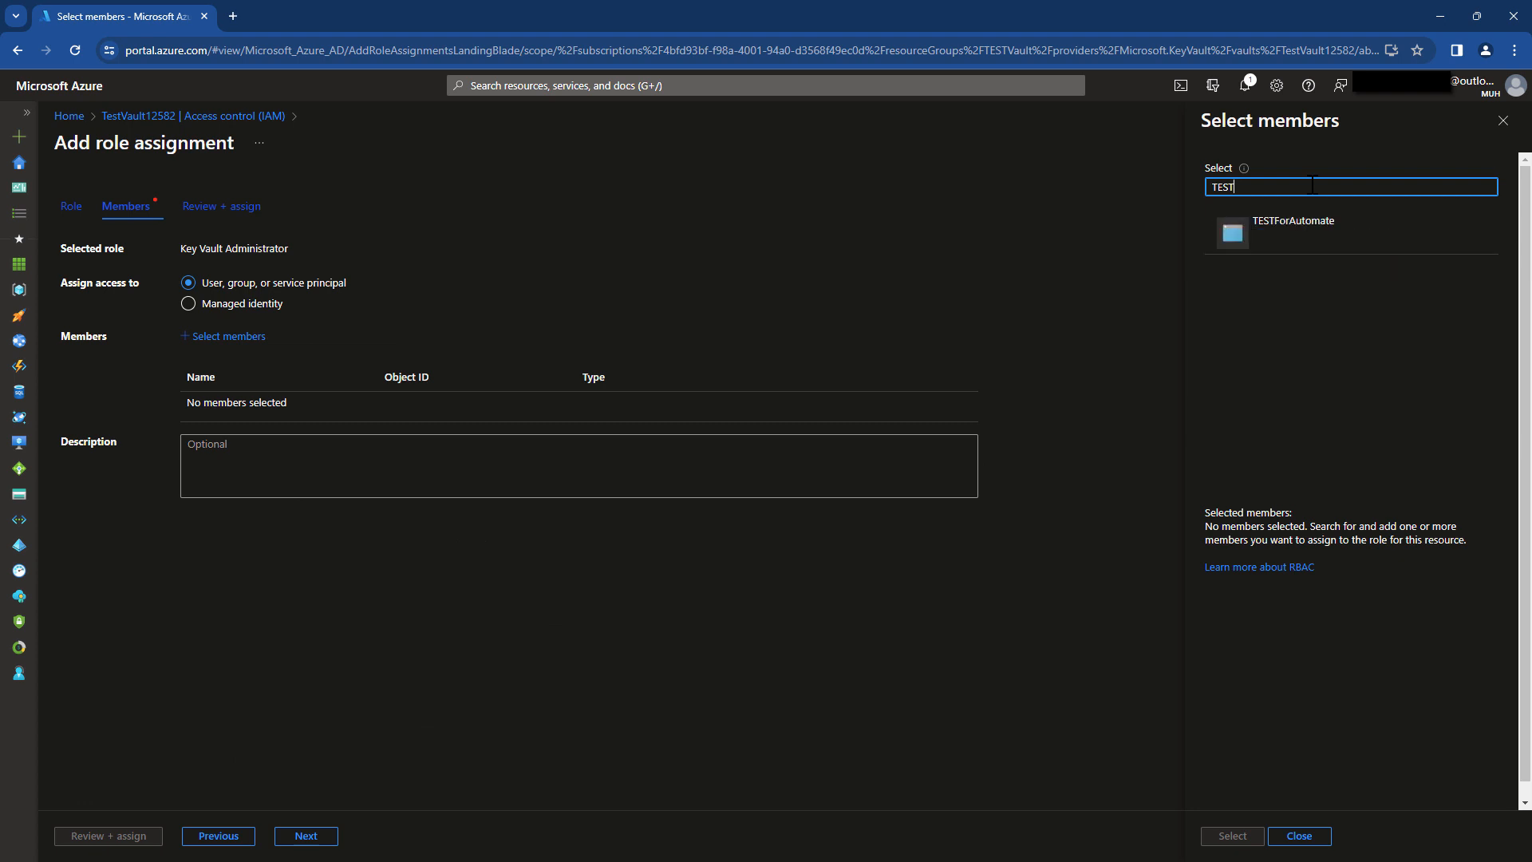
{"action": "left_click", "coordinate": [1318, 231]}
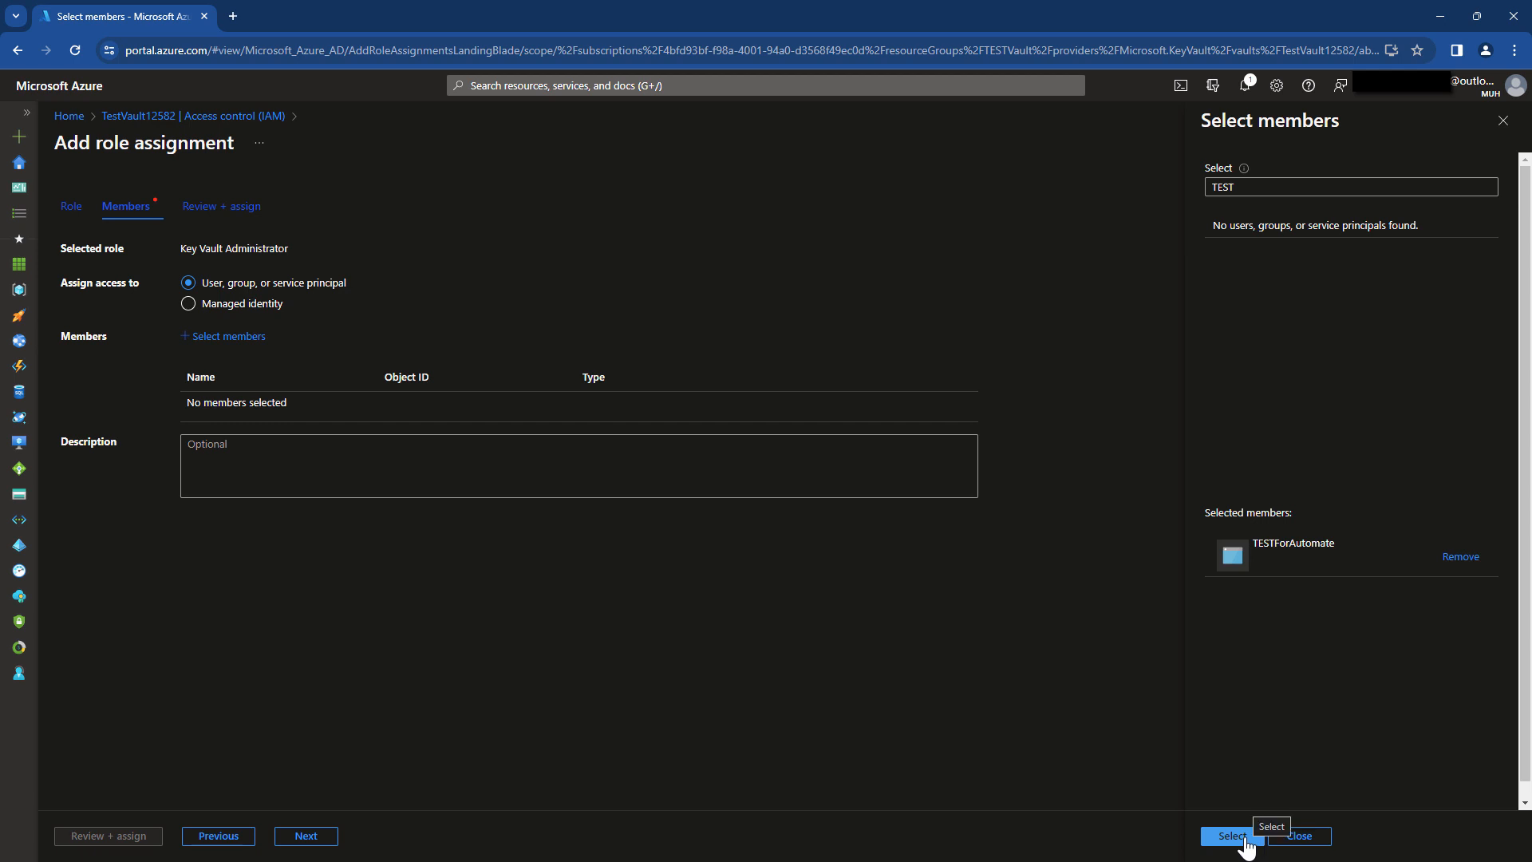
{"action": "left_click", "coordinate": [1232, 835]}
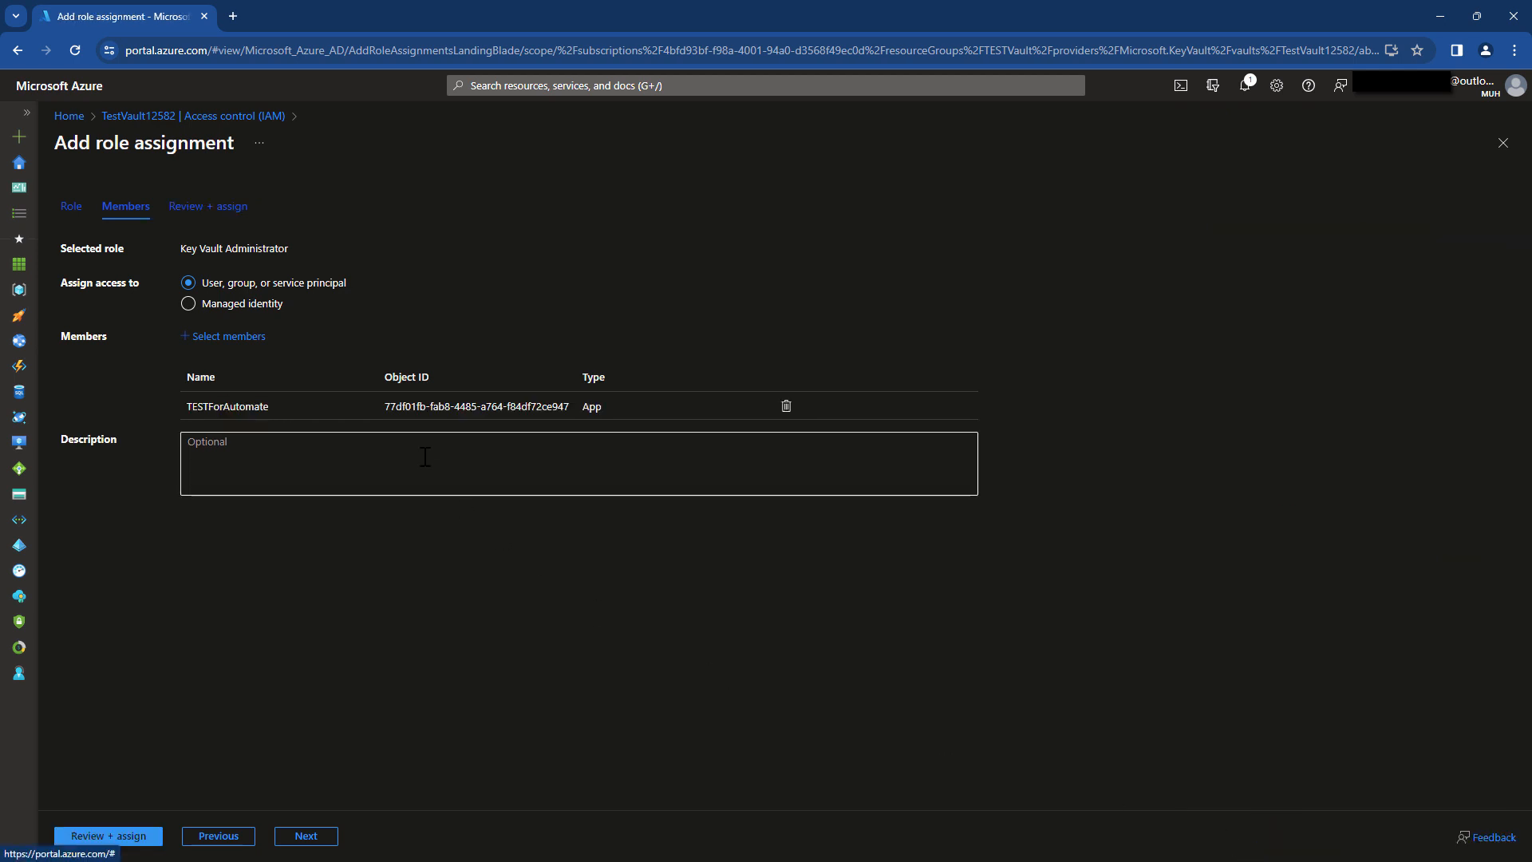
{"action": "left_click", "coordinate": [323, 840]}
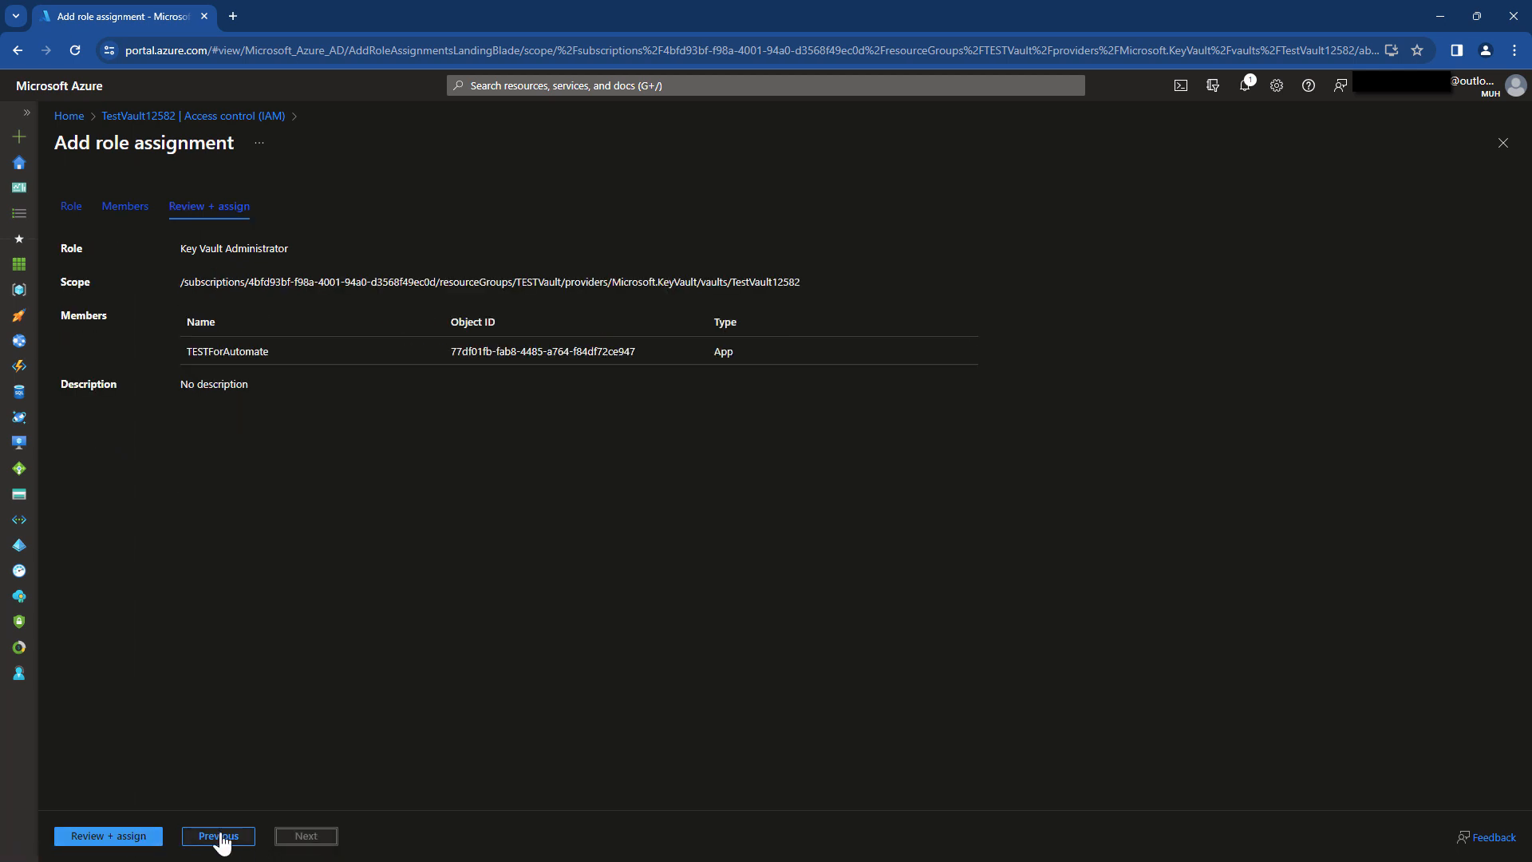
{"action": "left_click", "coordinate": [130, 837]}
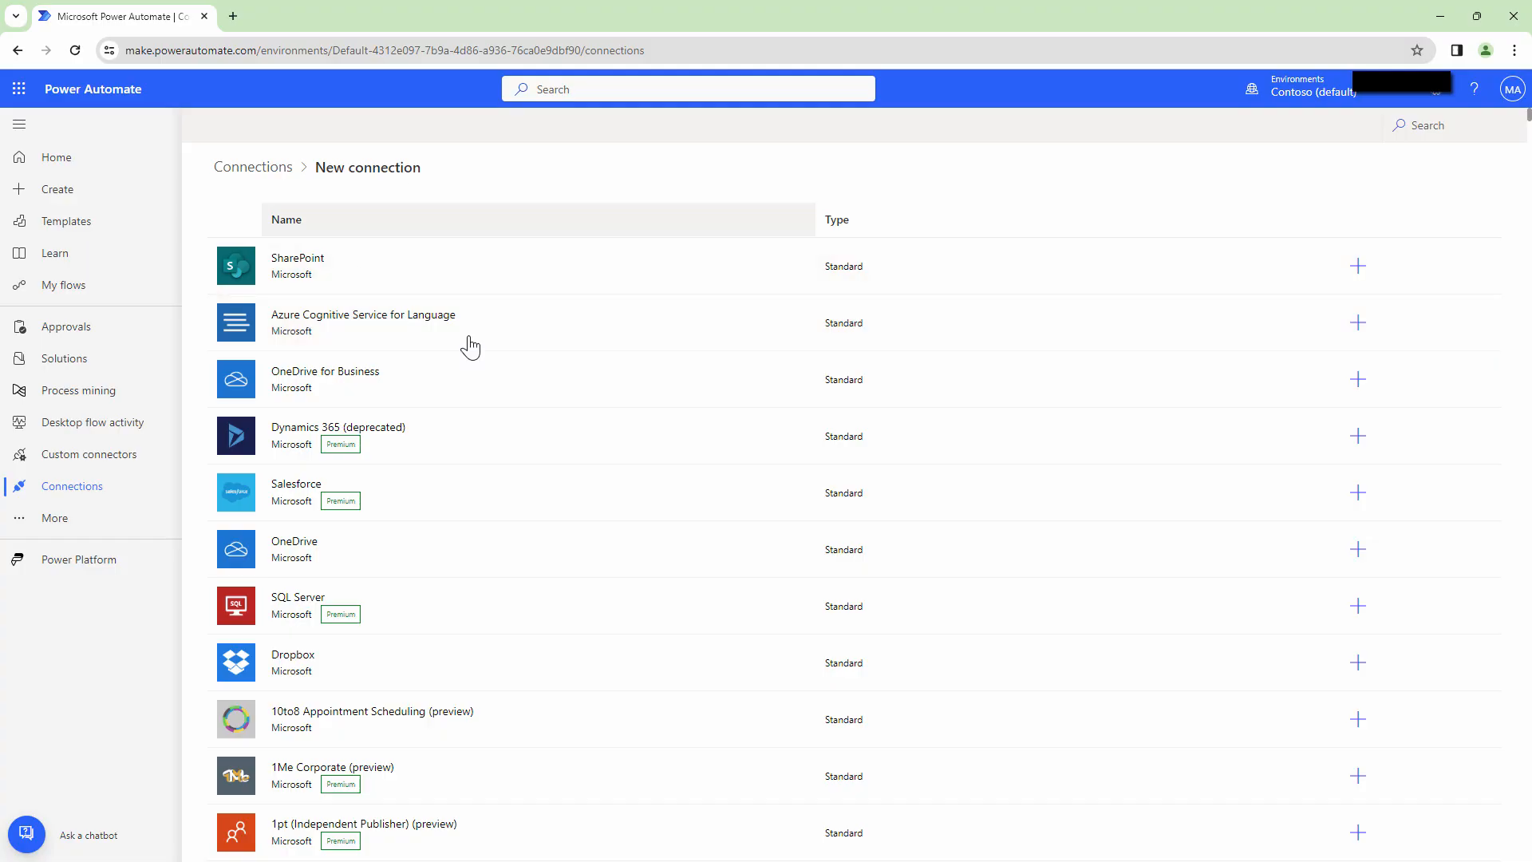
Begin an Azure Key Vault connection using service principal authentication, with both windows side by side.
{"action": "left_click", "coordinate": [1432, 121]}
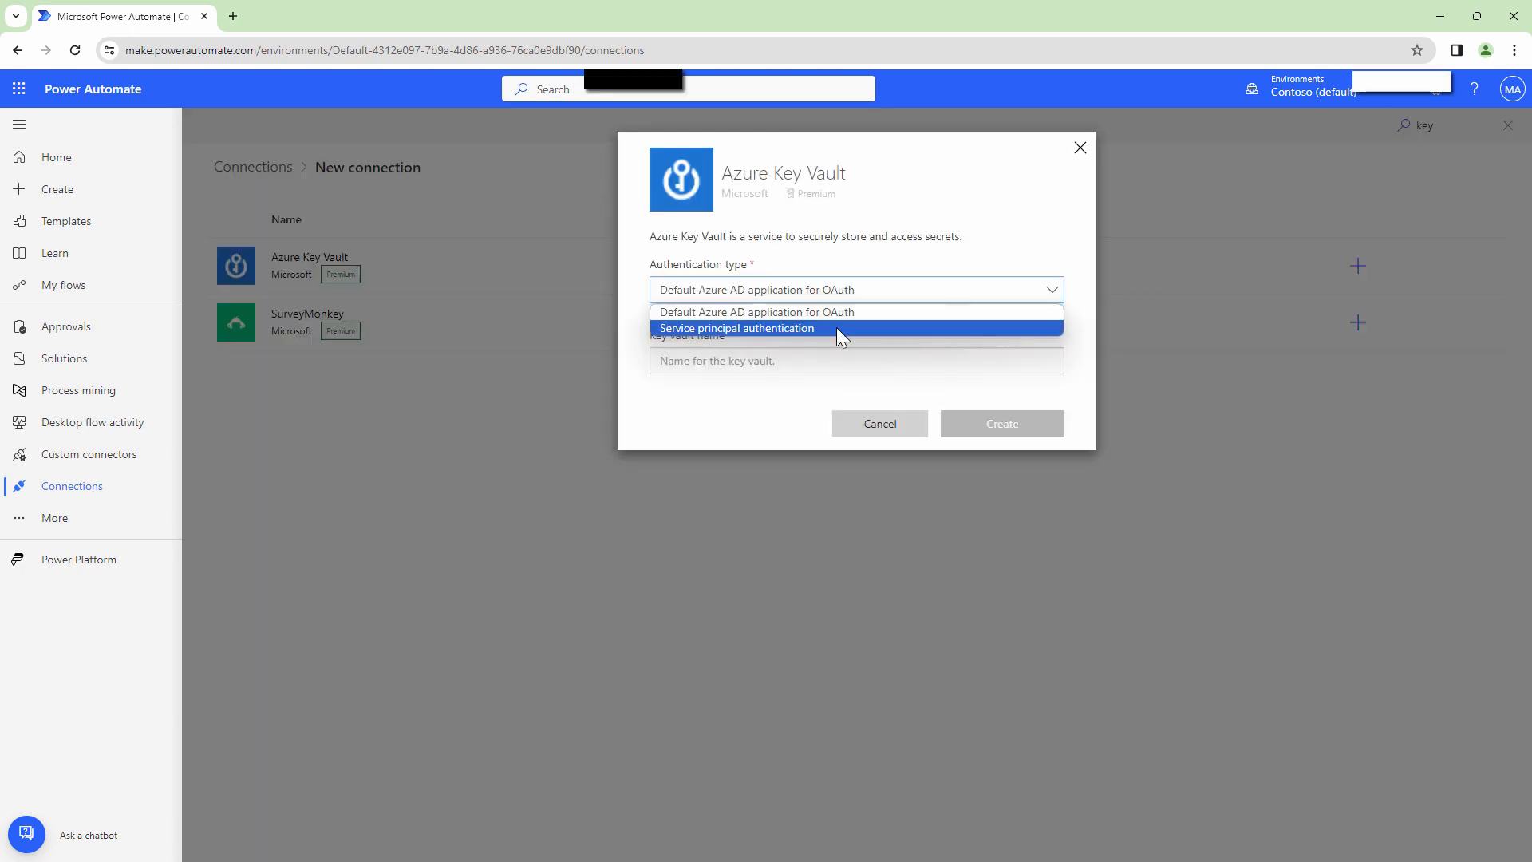
{"action": "left_click", "coordinate": [836, 327]}
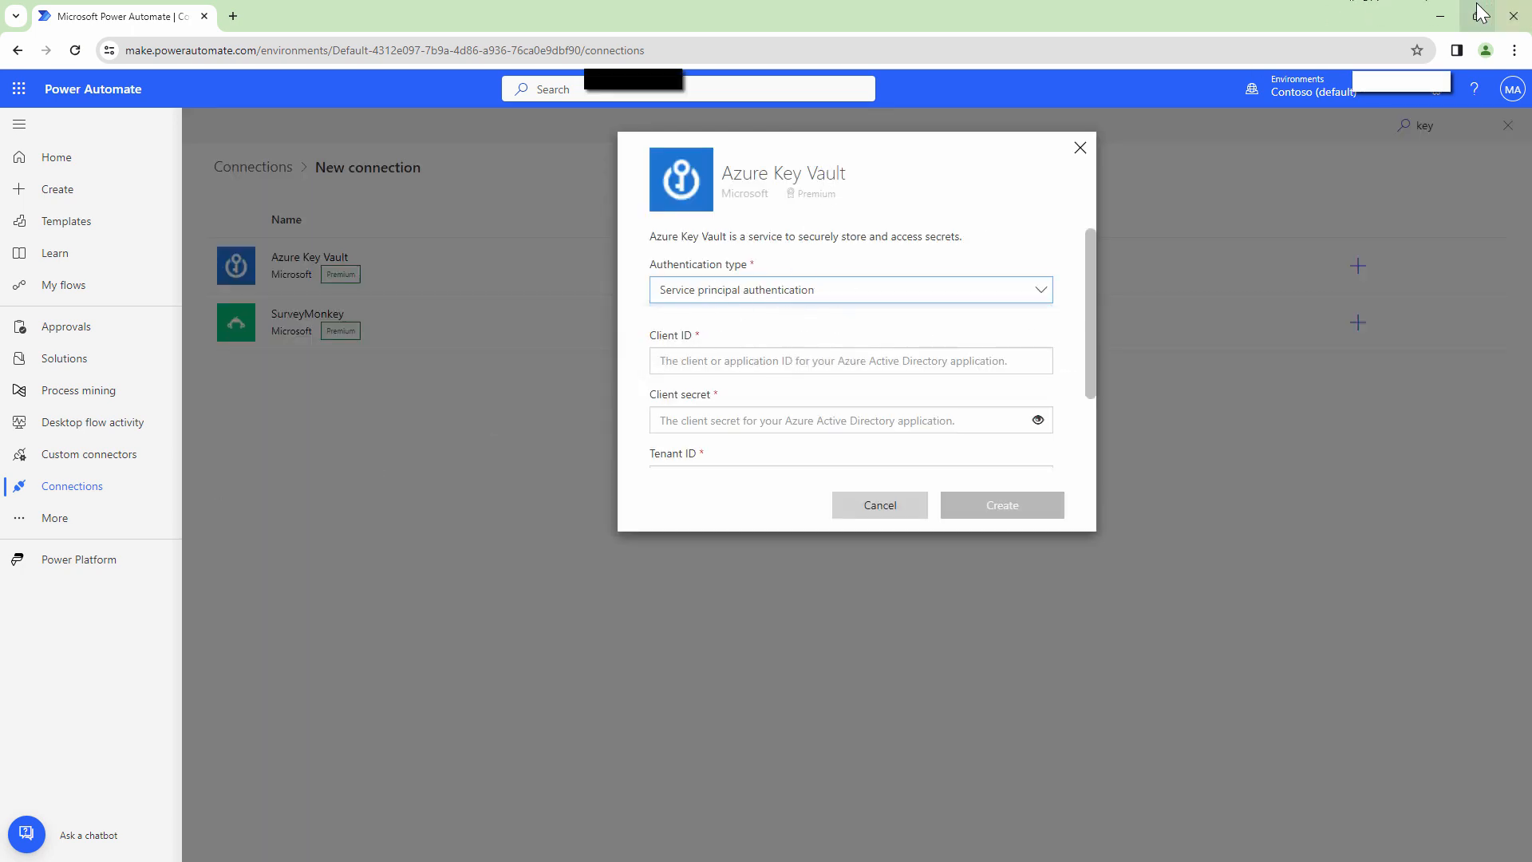
{"action": "mouse_move", "coordinate": [1477, 16]}
{"action": "left_click", "coordinate": [1338, 58]}
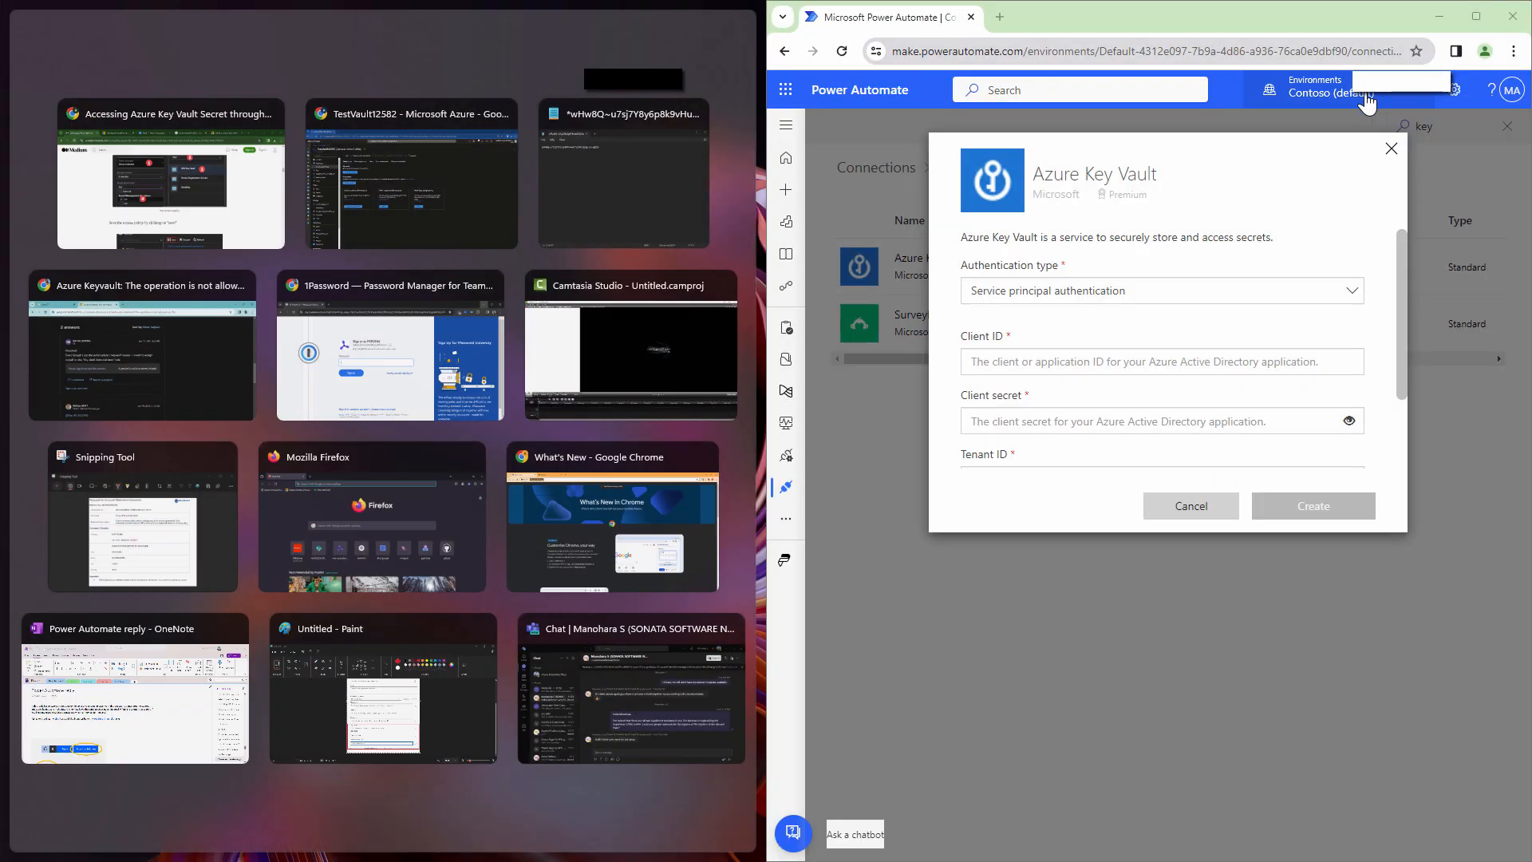
{"action": "left_click", "coordinate": [438, 175]}
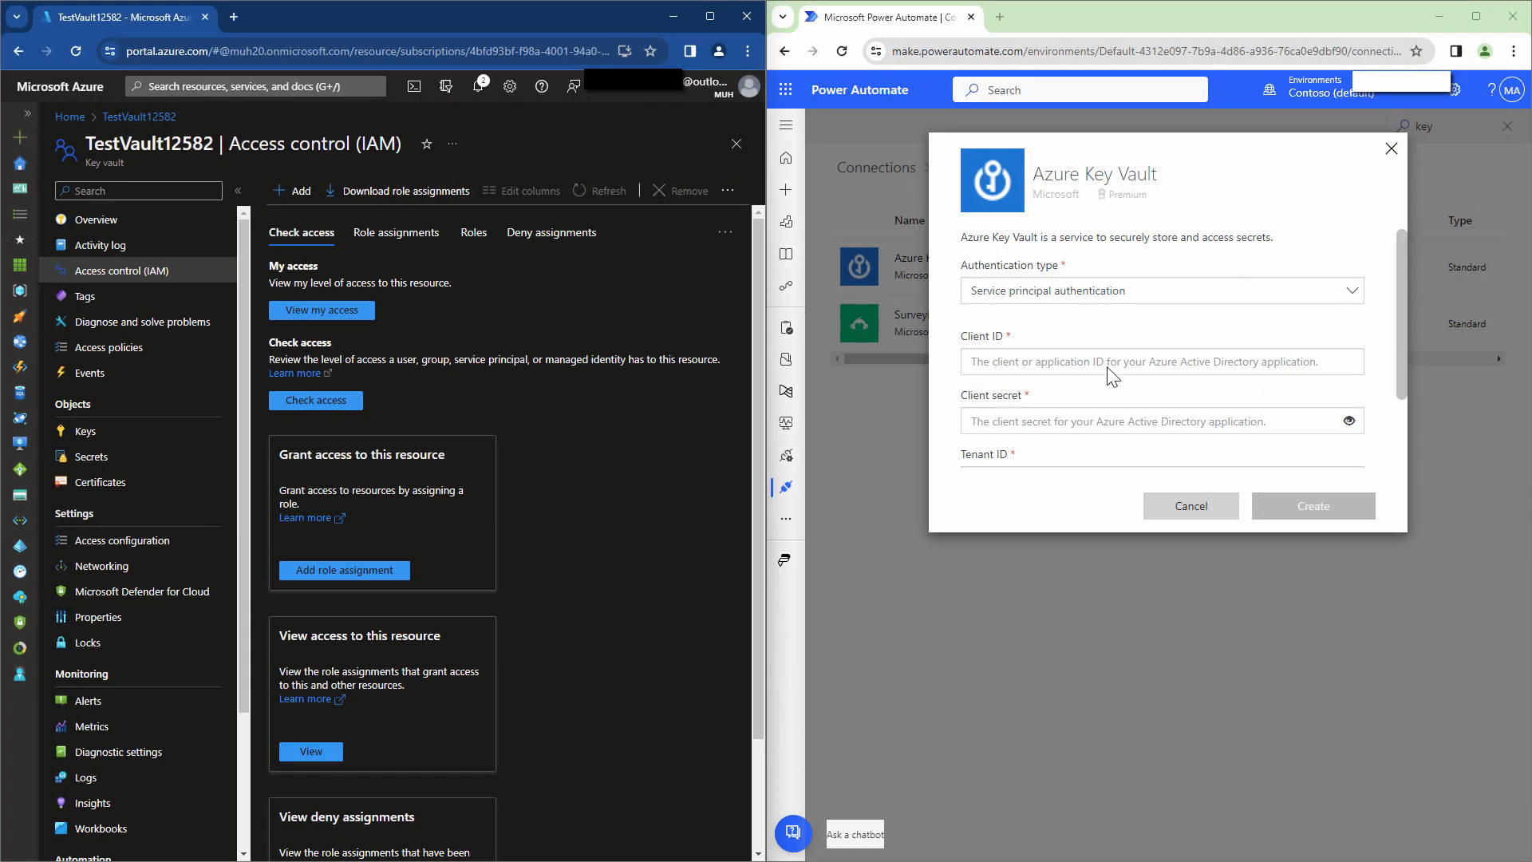
Copy the TESTForAutomate app's client ID from Entra ID into the Client ID field.
{"action": "left_click", "coordinate": [1077, 361]}
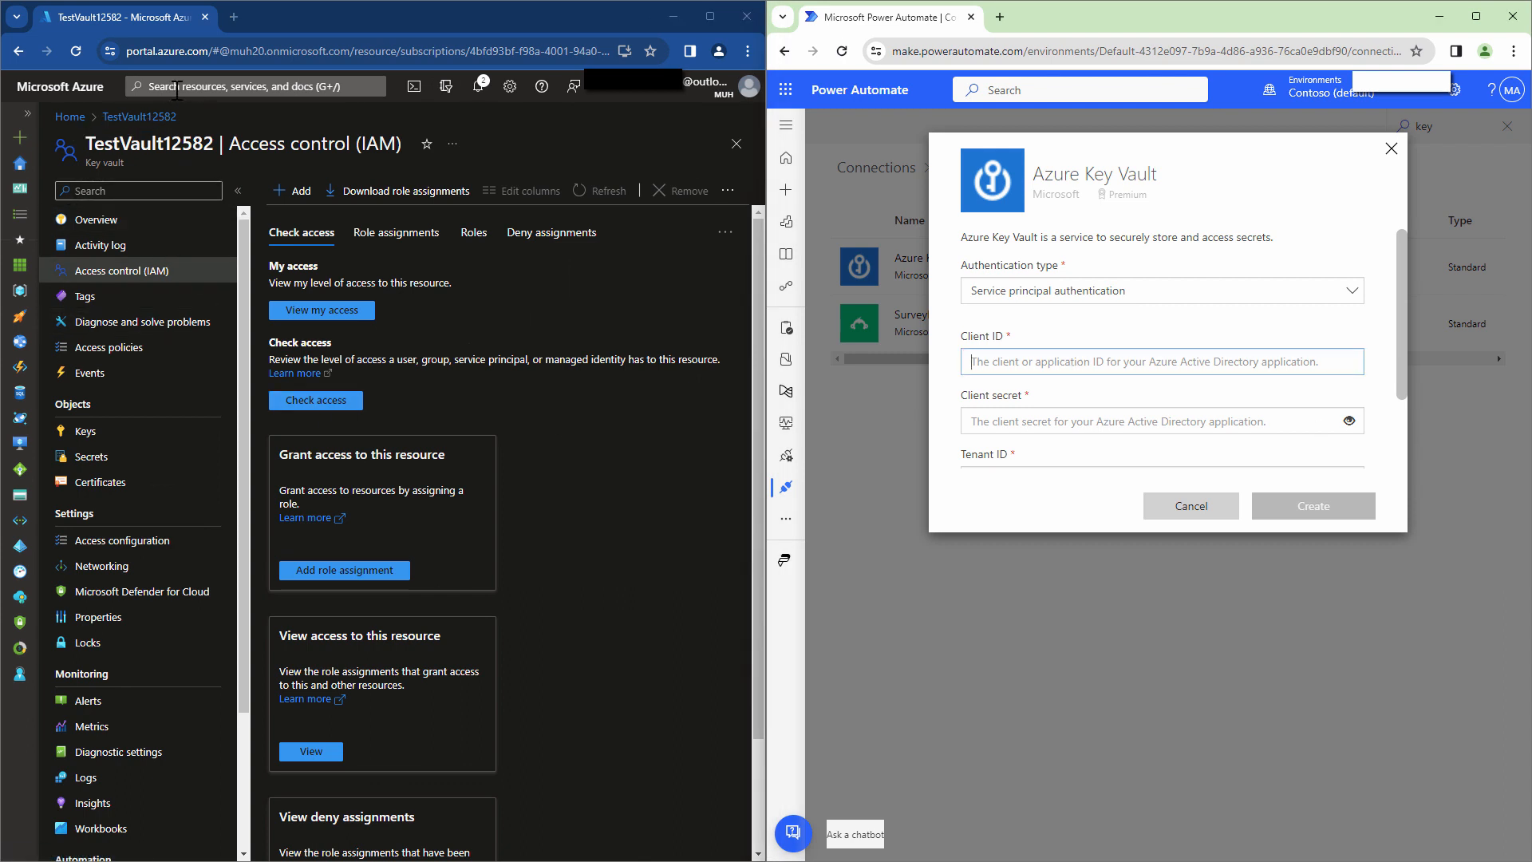
{"action": "left_click", "coordinate": [176, 89]}
{"action": "left_click", "coordinate": [188, 346]}
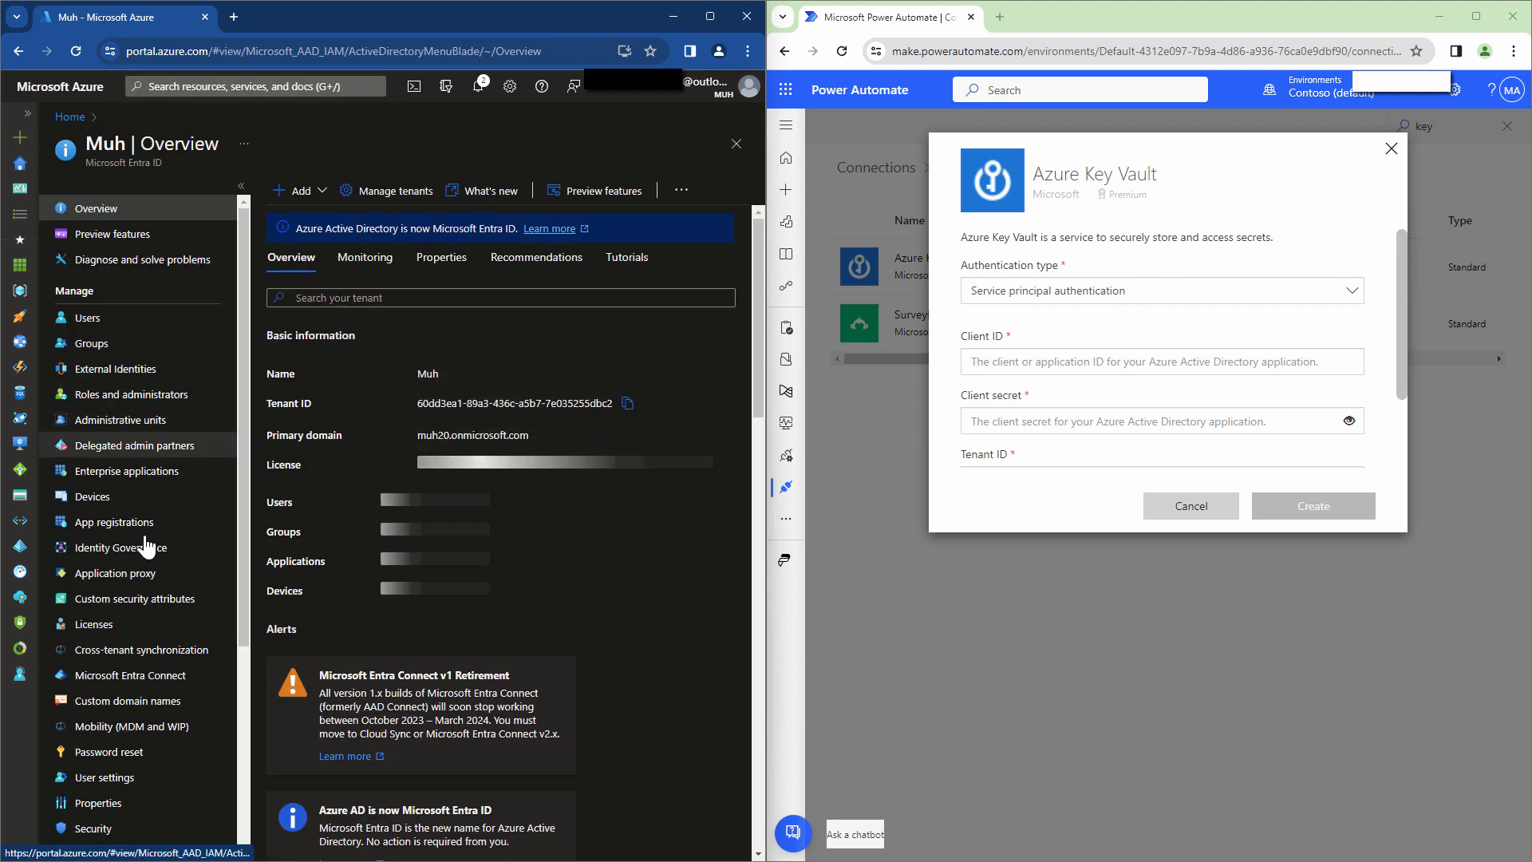
{"action": "left_click", "coordinate": [114, 523]}
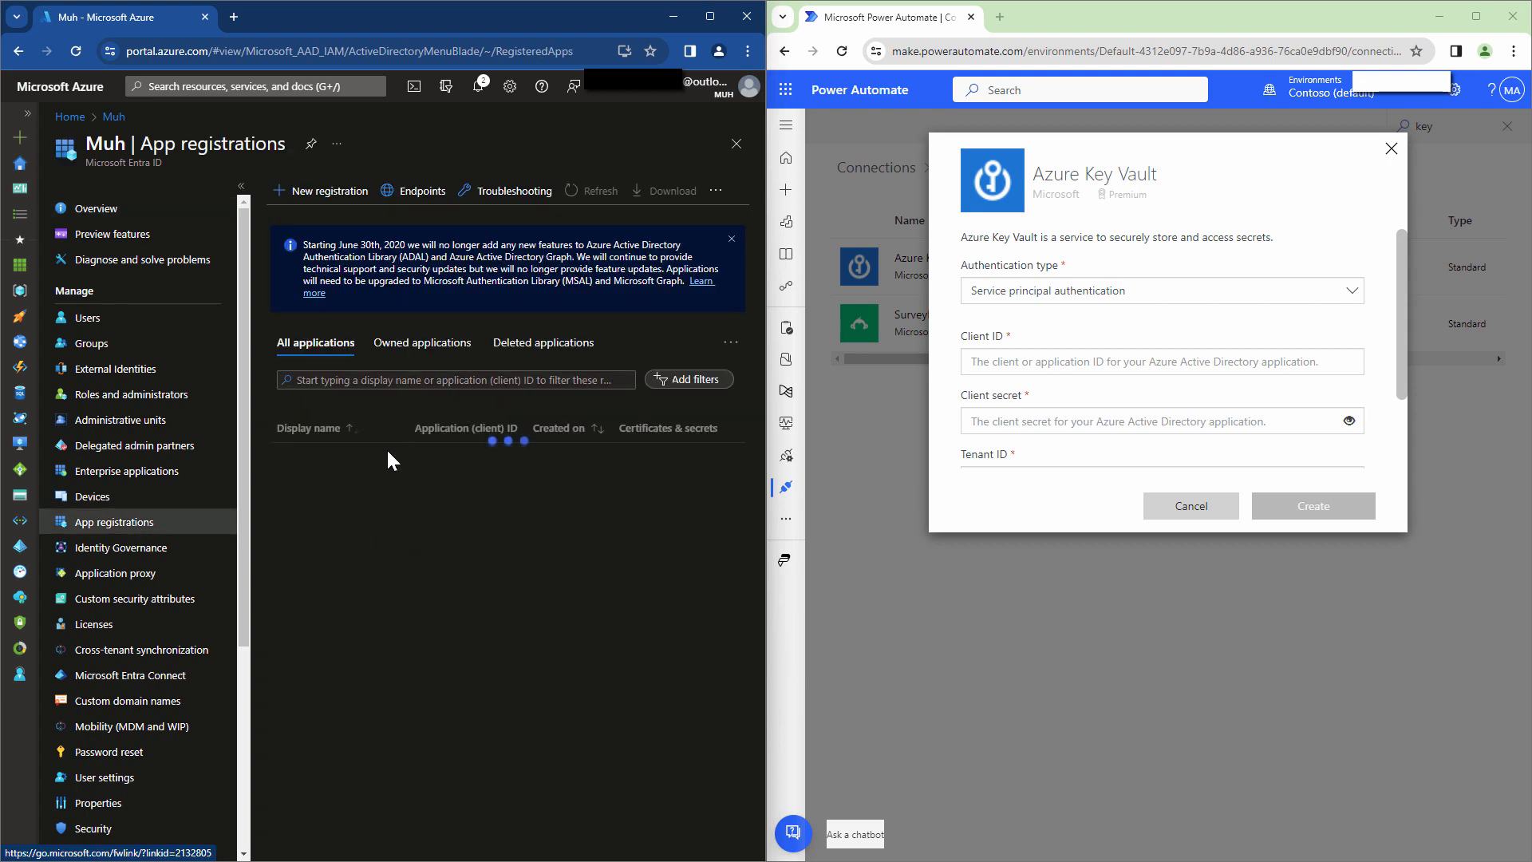
{"action": "left_click", "coordinate": [407, 344]}
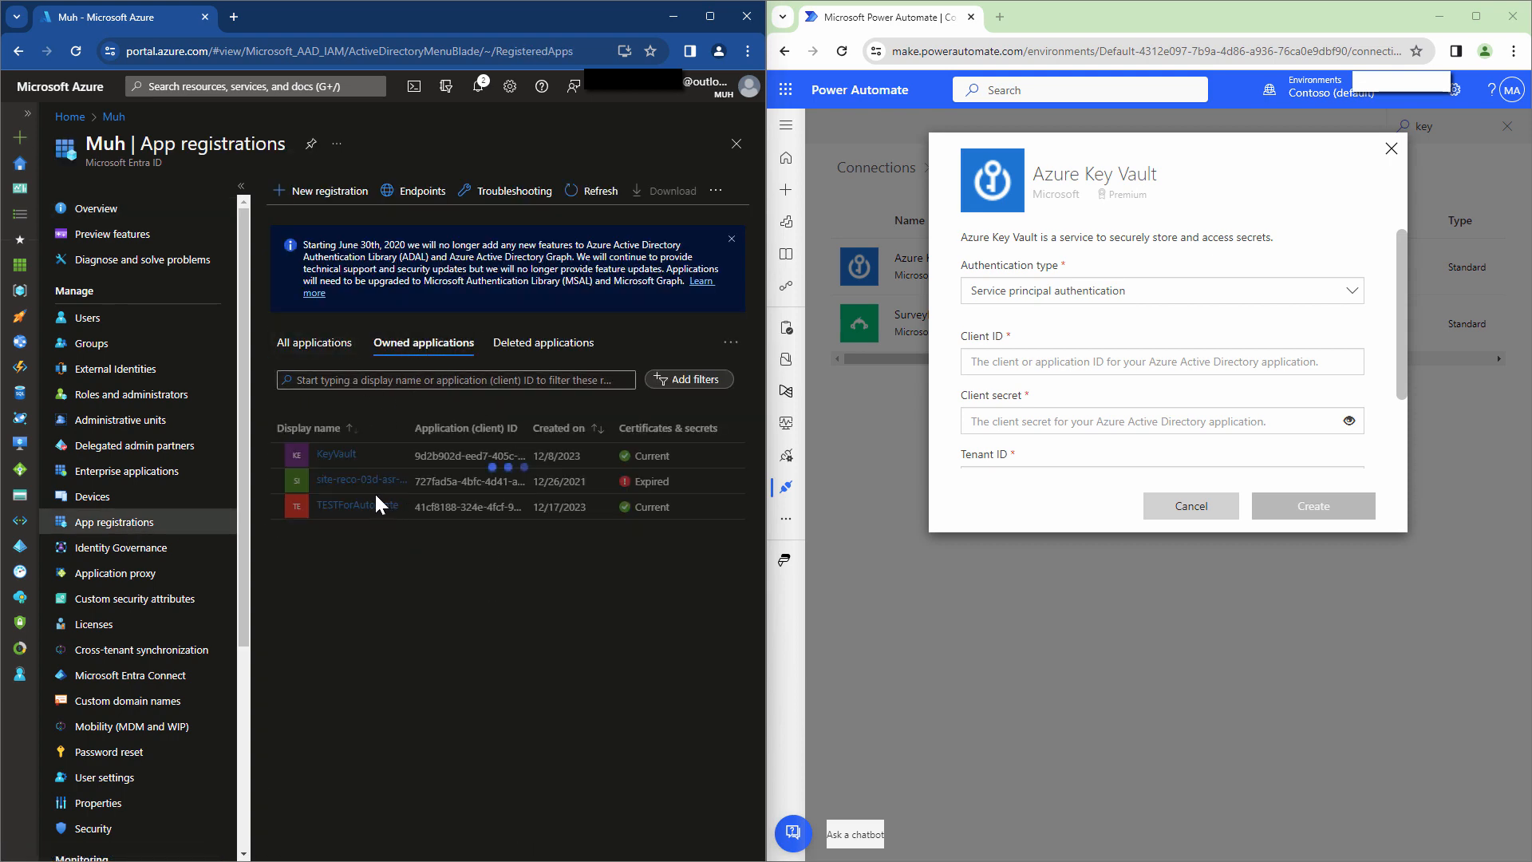
{"action": "left_click", "coordinate": [478, 457]}
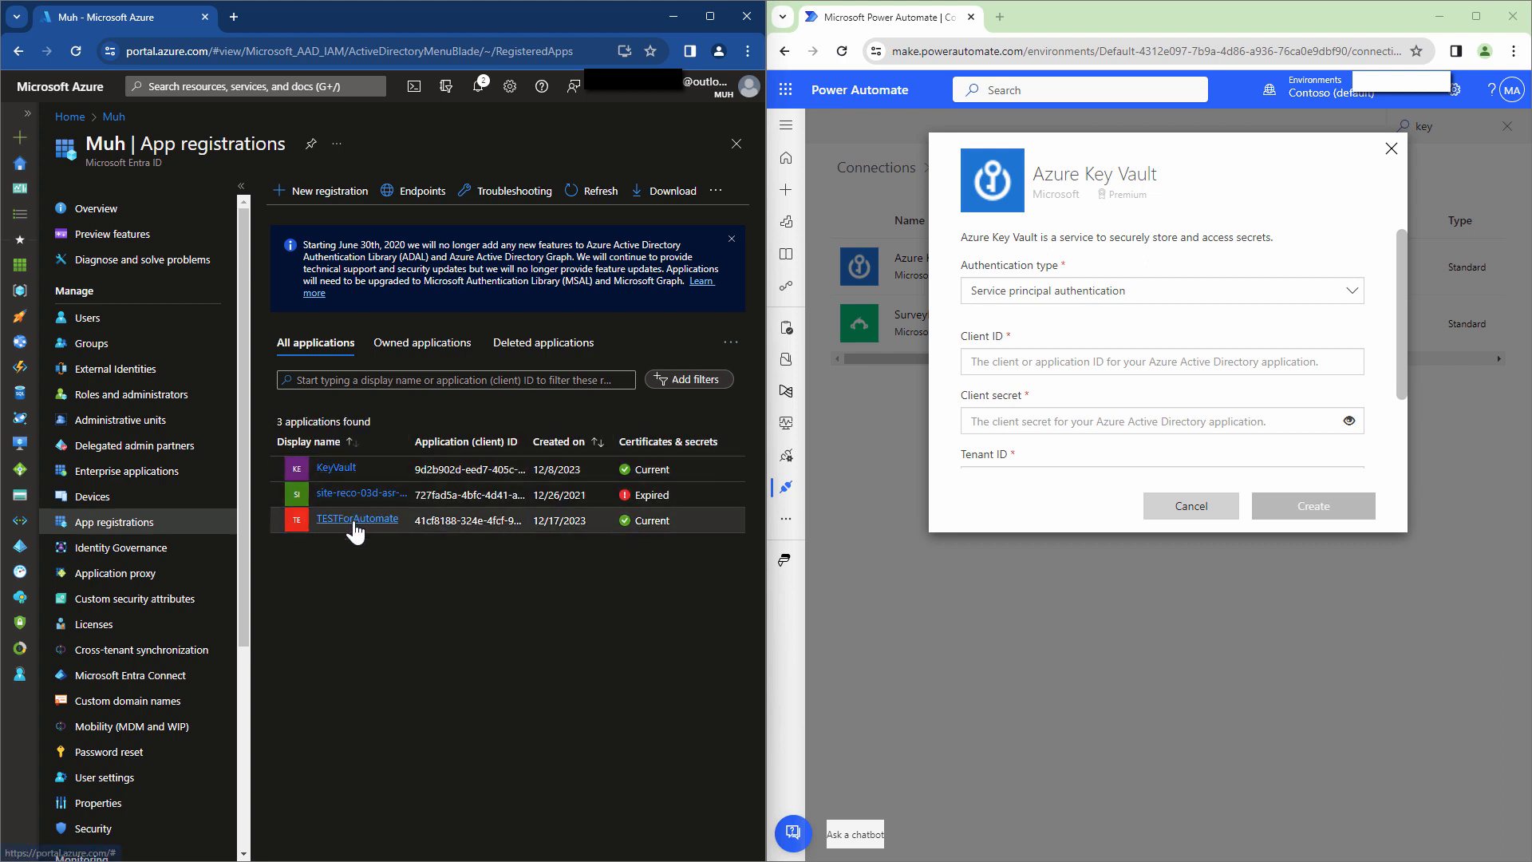
{"action": "left_click", "coordinate": [357, 519]}
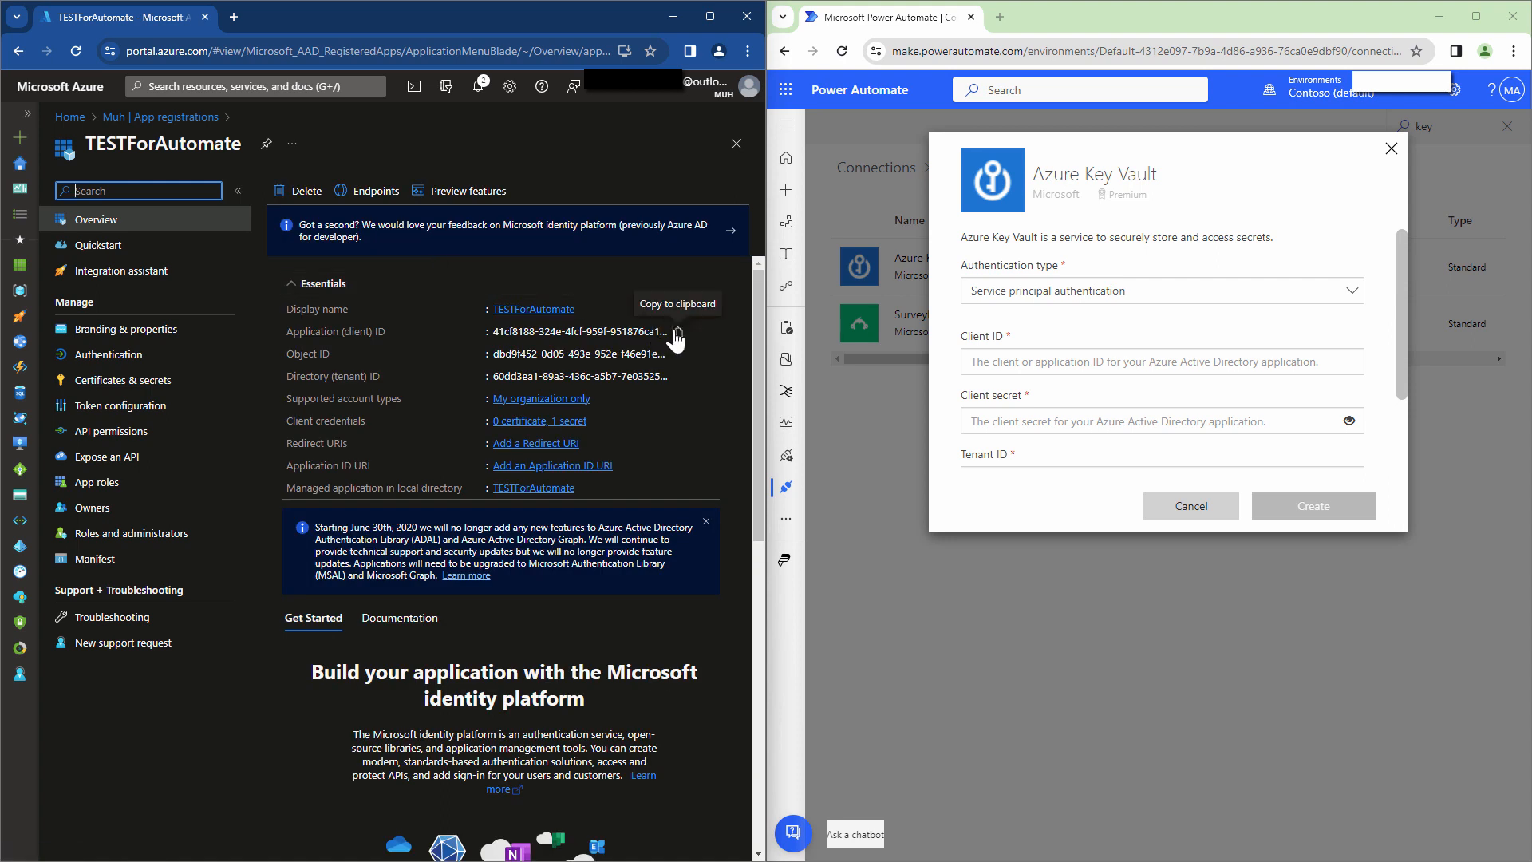
{"action": "left_click", "coordinate": [677, 332]}
{"action": "left_click", "coordinate": [1088, 363]}
{"action": "key", "text": "ctrl+v"}
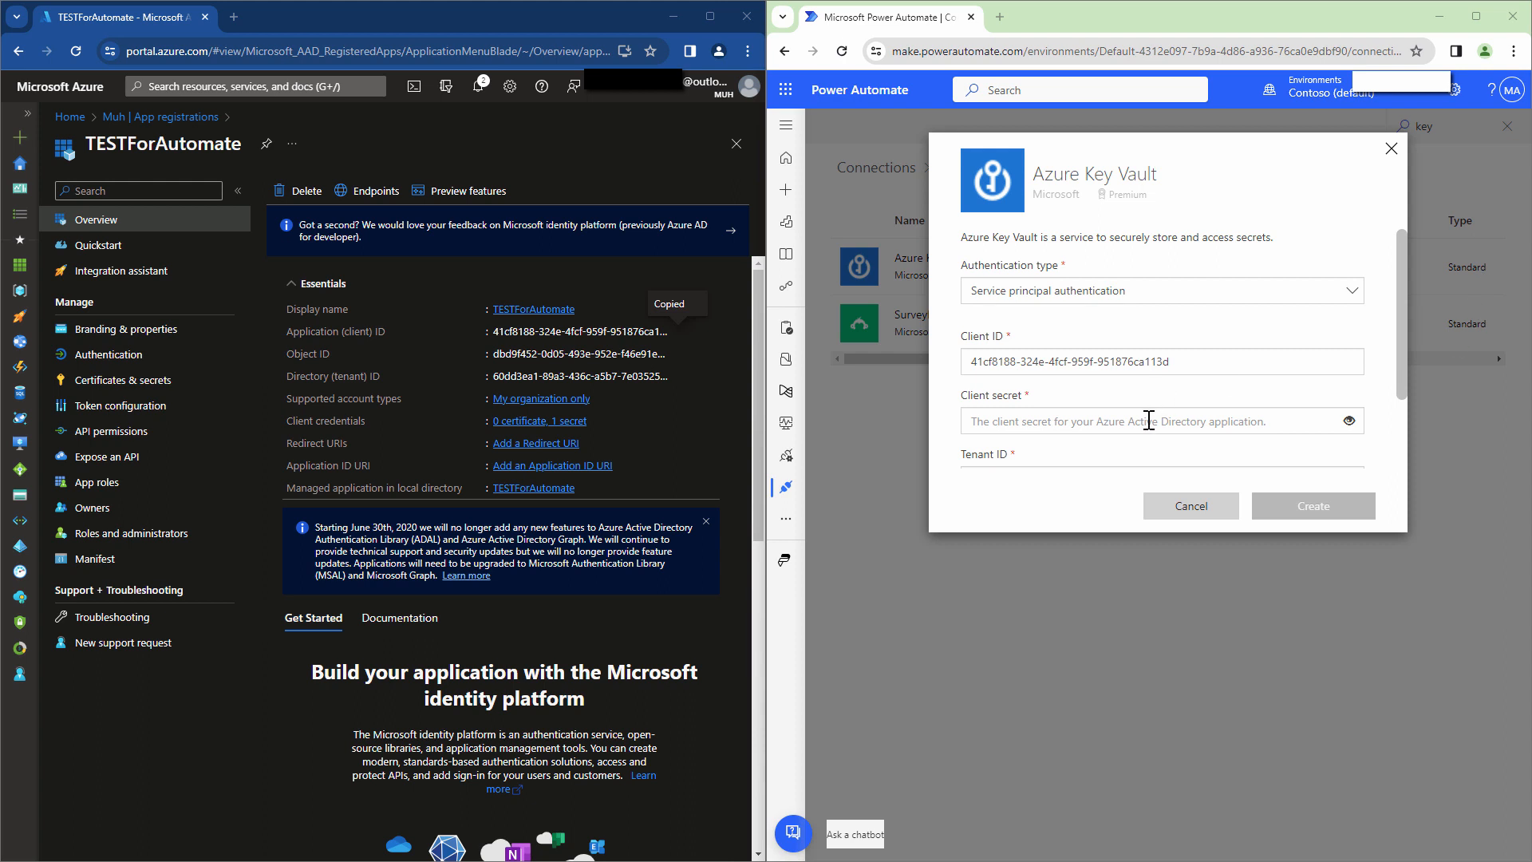
Paste the client secret value, then copy the directory tenant ID into Tenant ID.
{"action": "left_click", "coordinate": [1149, 420]}
{"action": "key", "text": "ctrl+v"}
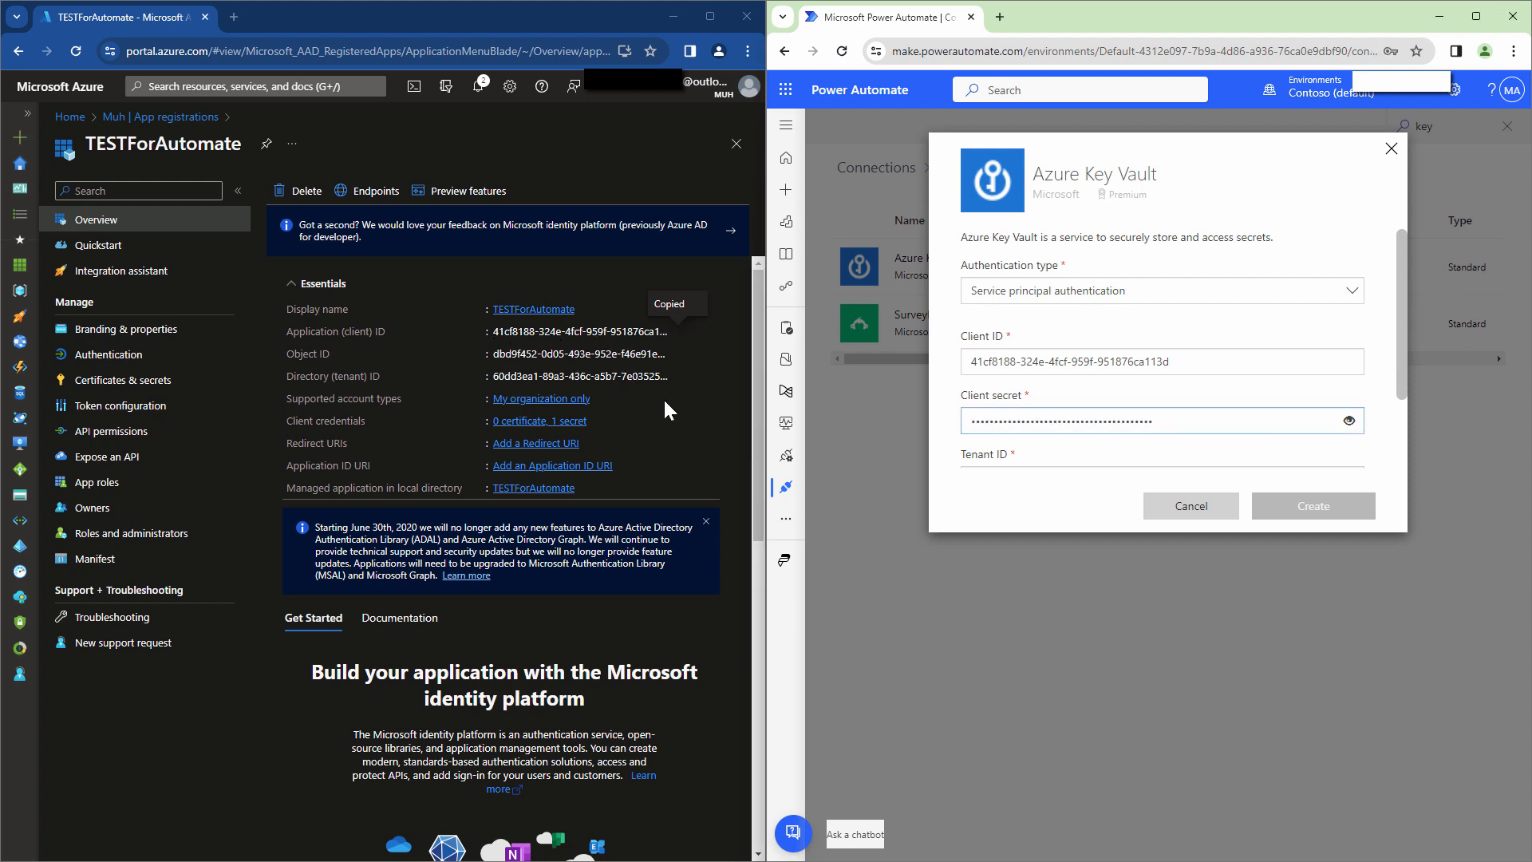
{"action": "left_click", "coordinate": [677, 377]}
{"action": "scroll", "coordinate": [1050, 451], "scroll_direction": "down", "scroll_amount": 2}
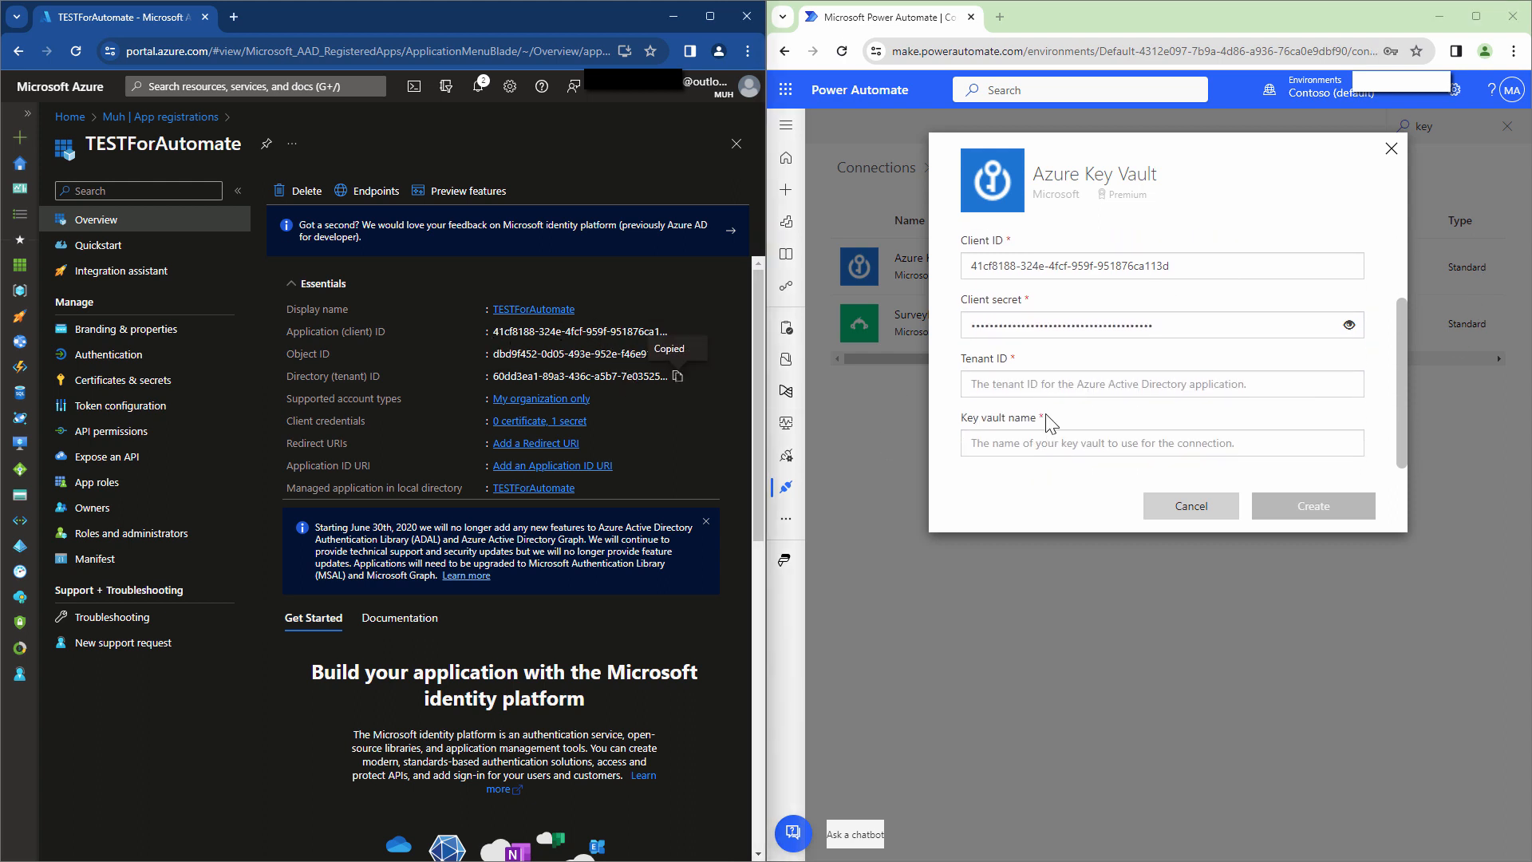
{"action": "left_click", "coordinate": [1043, 388]}
{"action": "key", "text": "ctrl+v"}
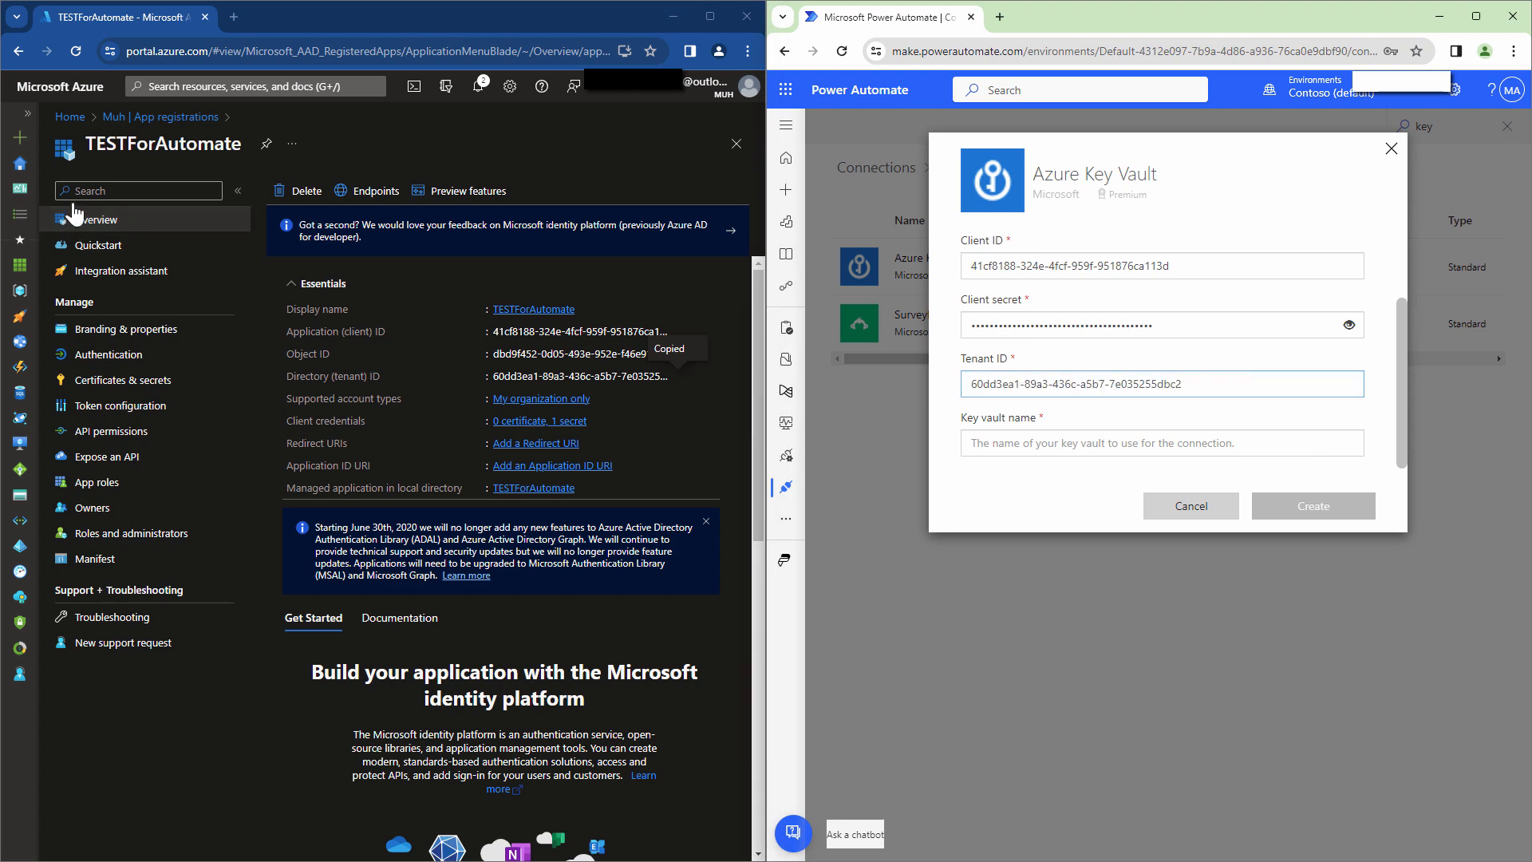
Copy the vault name TestVault12582 into Key vault name and create the connection.
{"action": "left_click", "coordinate": [22, 57]}
{"action": "left_click", "coordinate": [22, 57]}
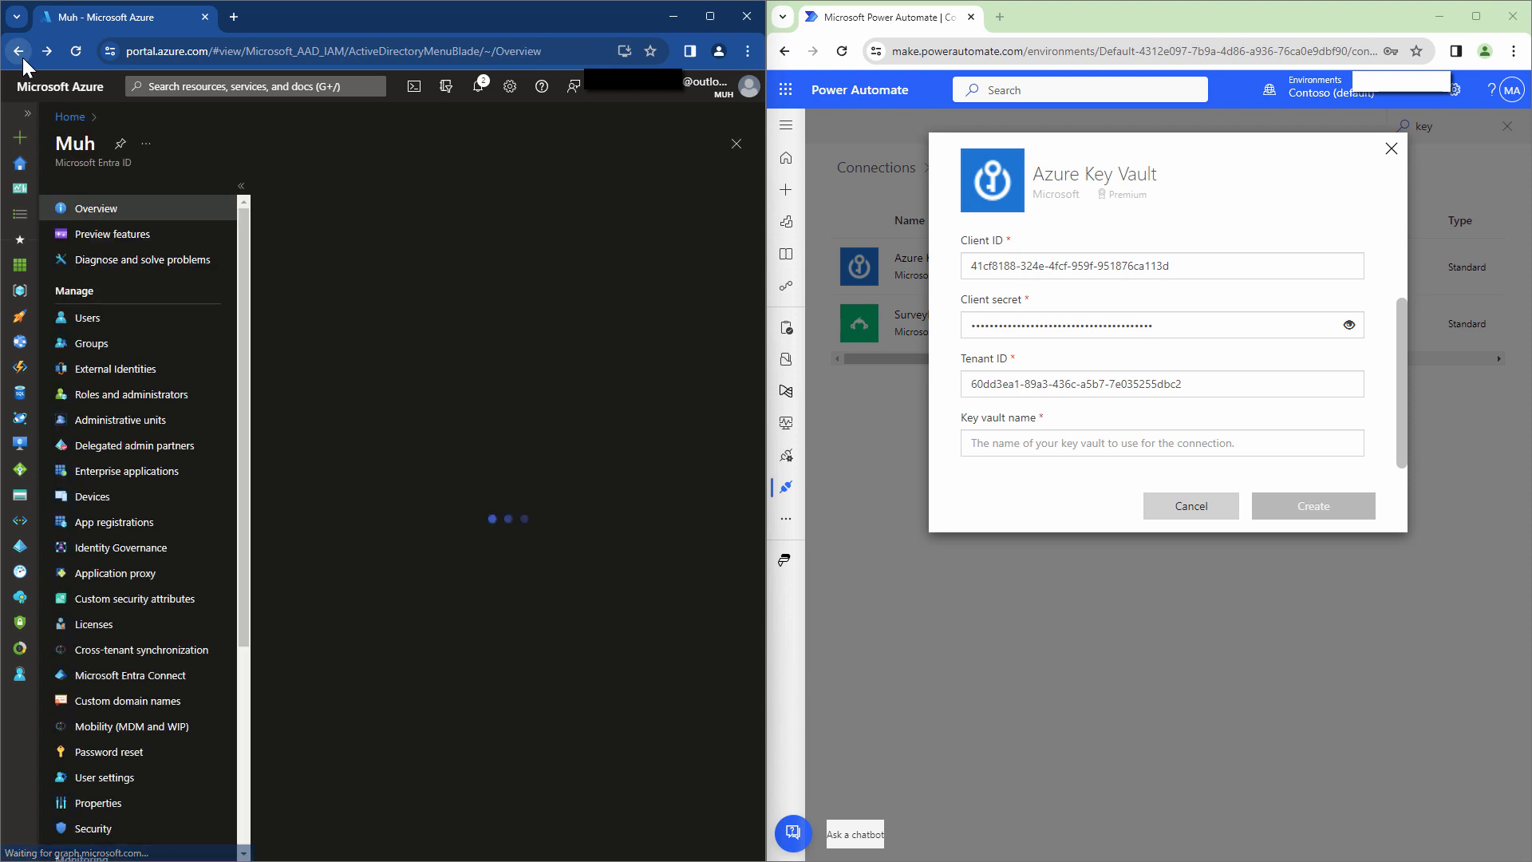
{"action": "left_click", "coordinate": [22, 57]}
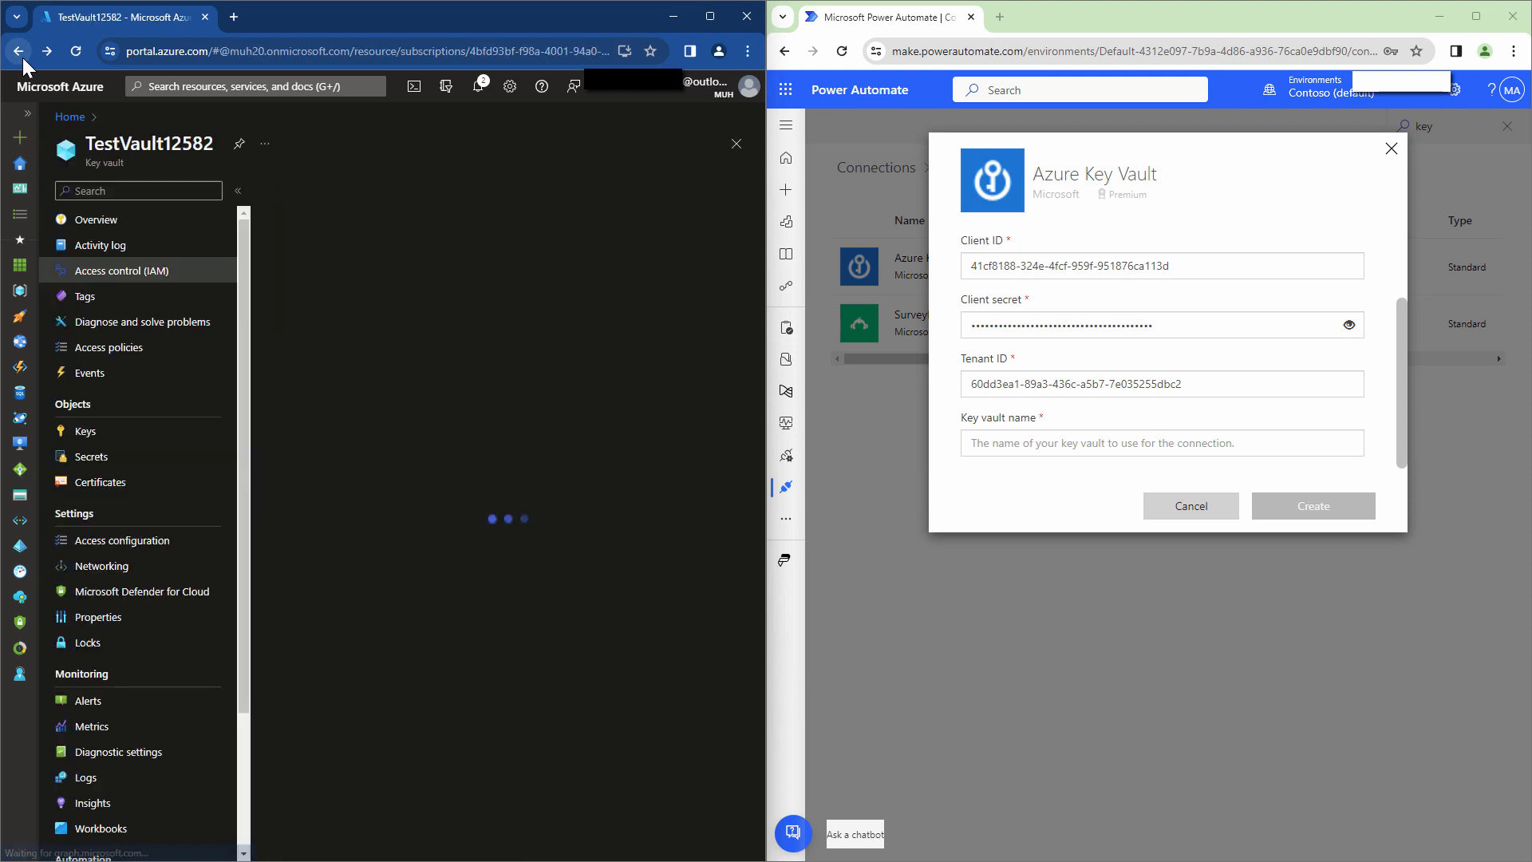
{"action": "double_click", "coordinate": [183, 144]}
{"action": "left_click", "coordinate": [1096, 444]}
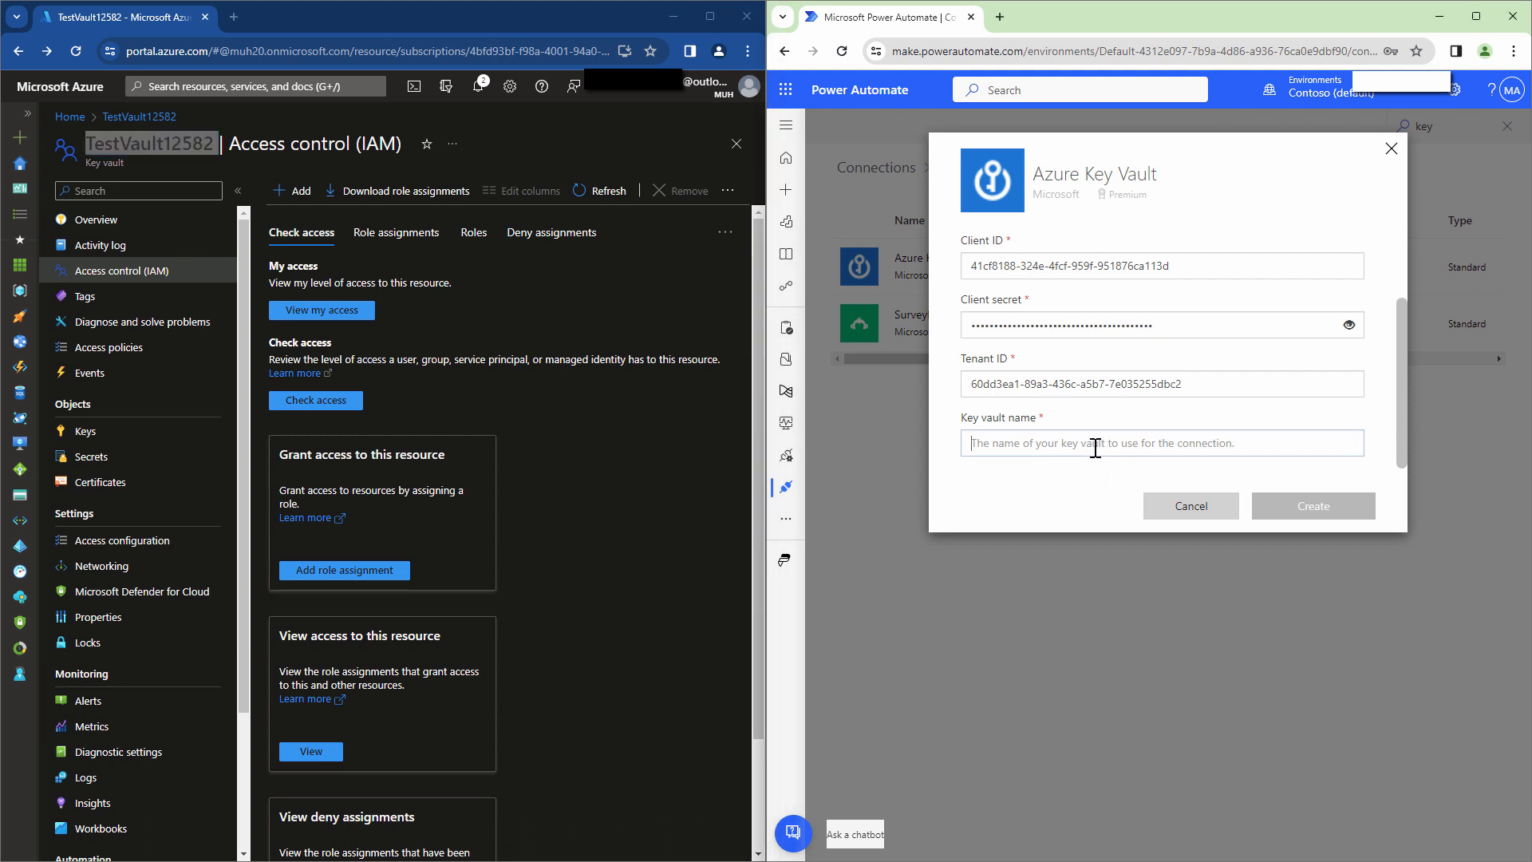
{"action": "key", "text": "ctrl+v"}
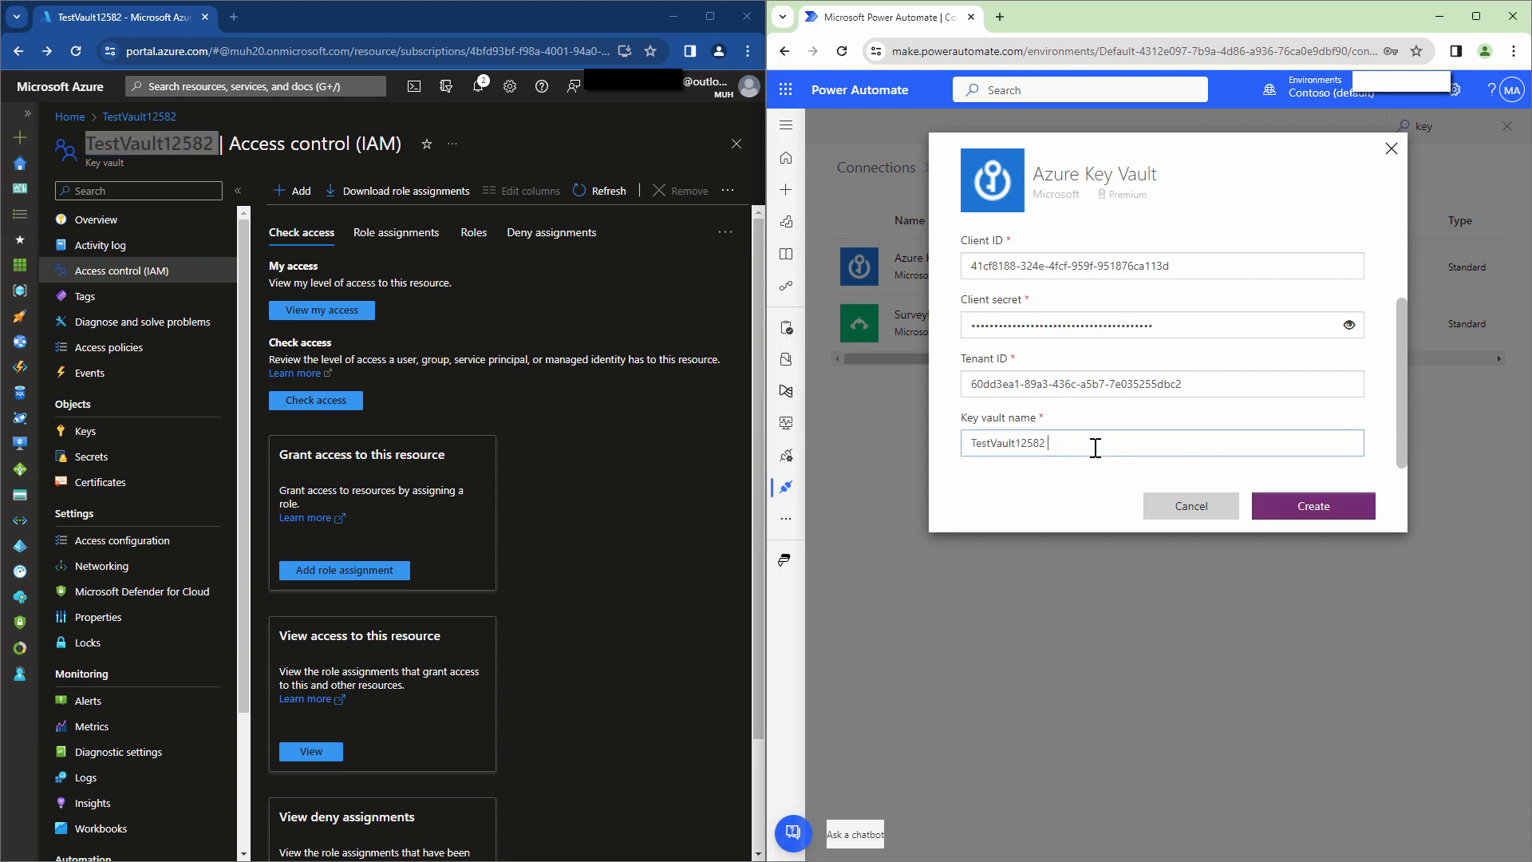
{"action": "left_click", "coordinate": [1322, 511]}
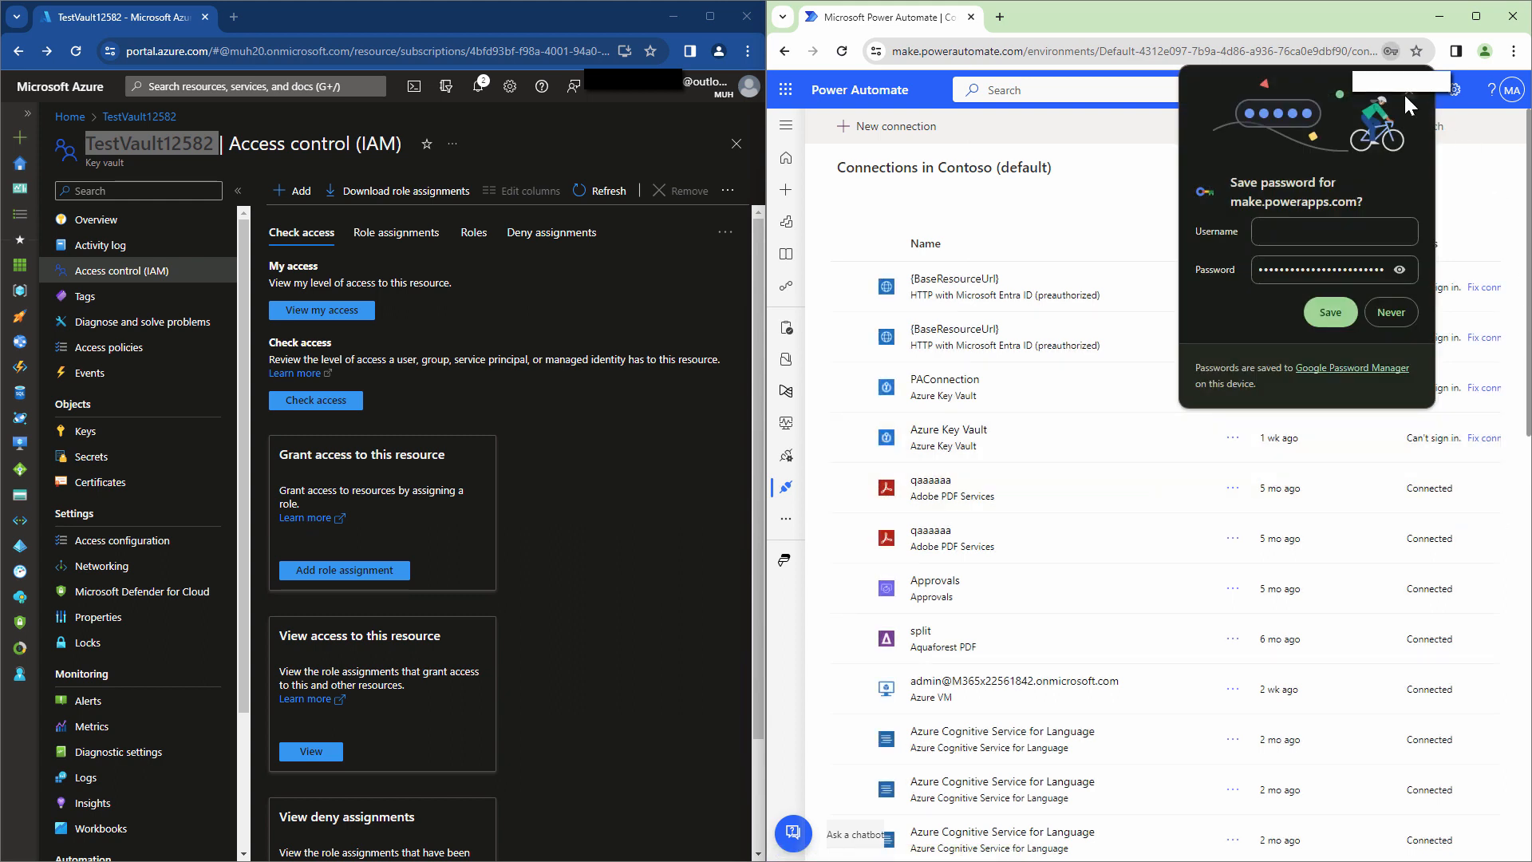
Create an instant cloud flow with the 'Manually trigger a flow' trigger.
{"action": "left_click", "coordinate": [1407, 94]}
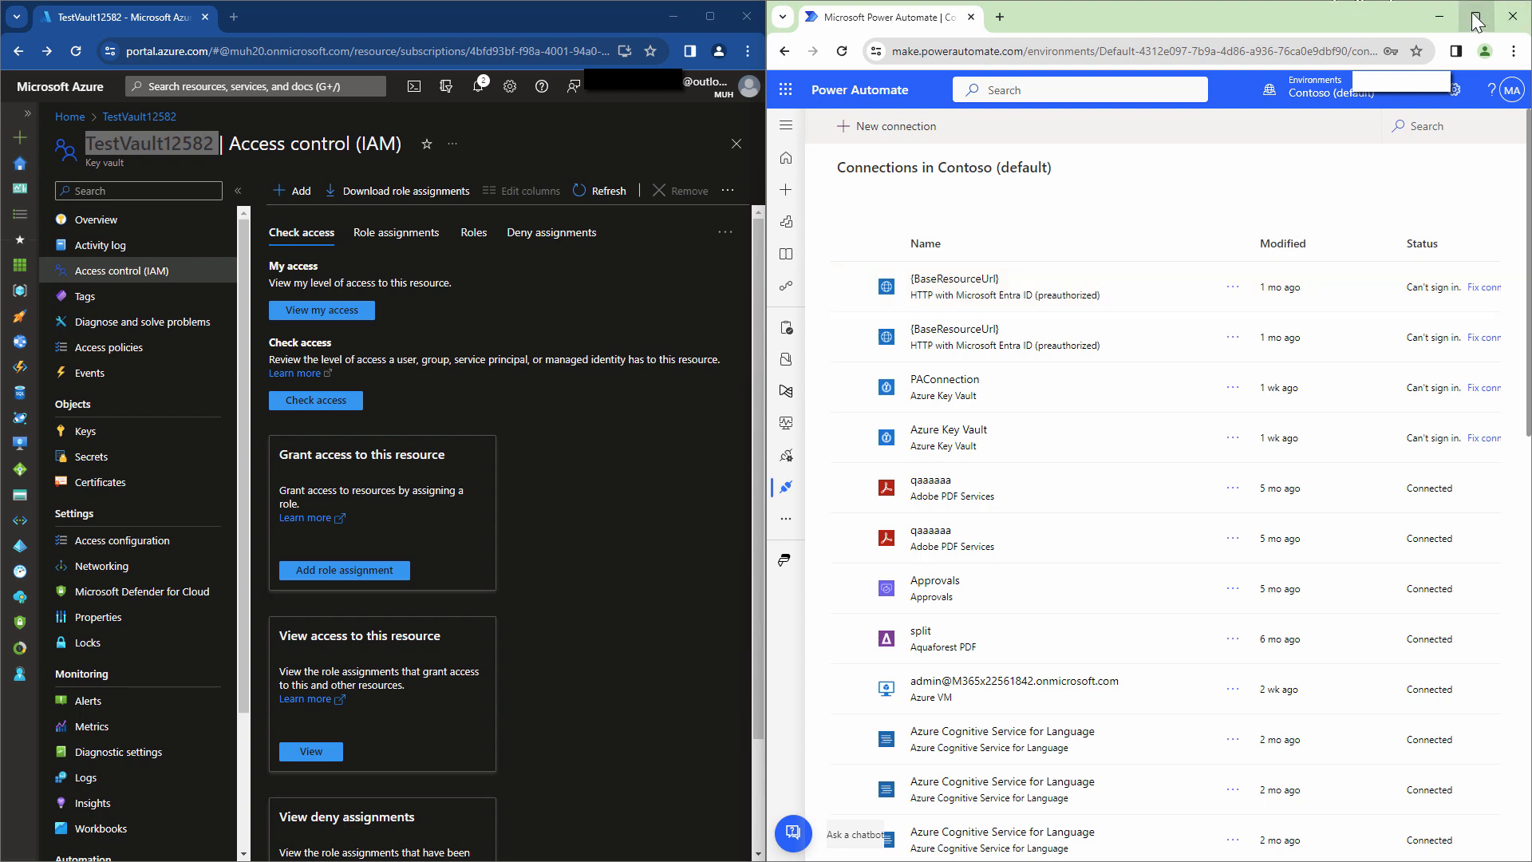
{"action": "mouse_move", "coordinate": [1476, 16]}
{"action": "left_click", "coordinate": [785, 157]}
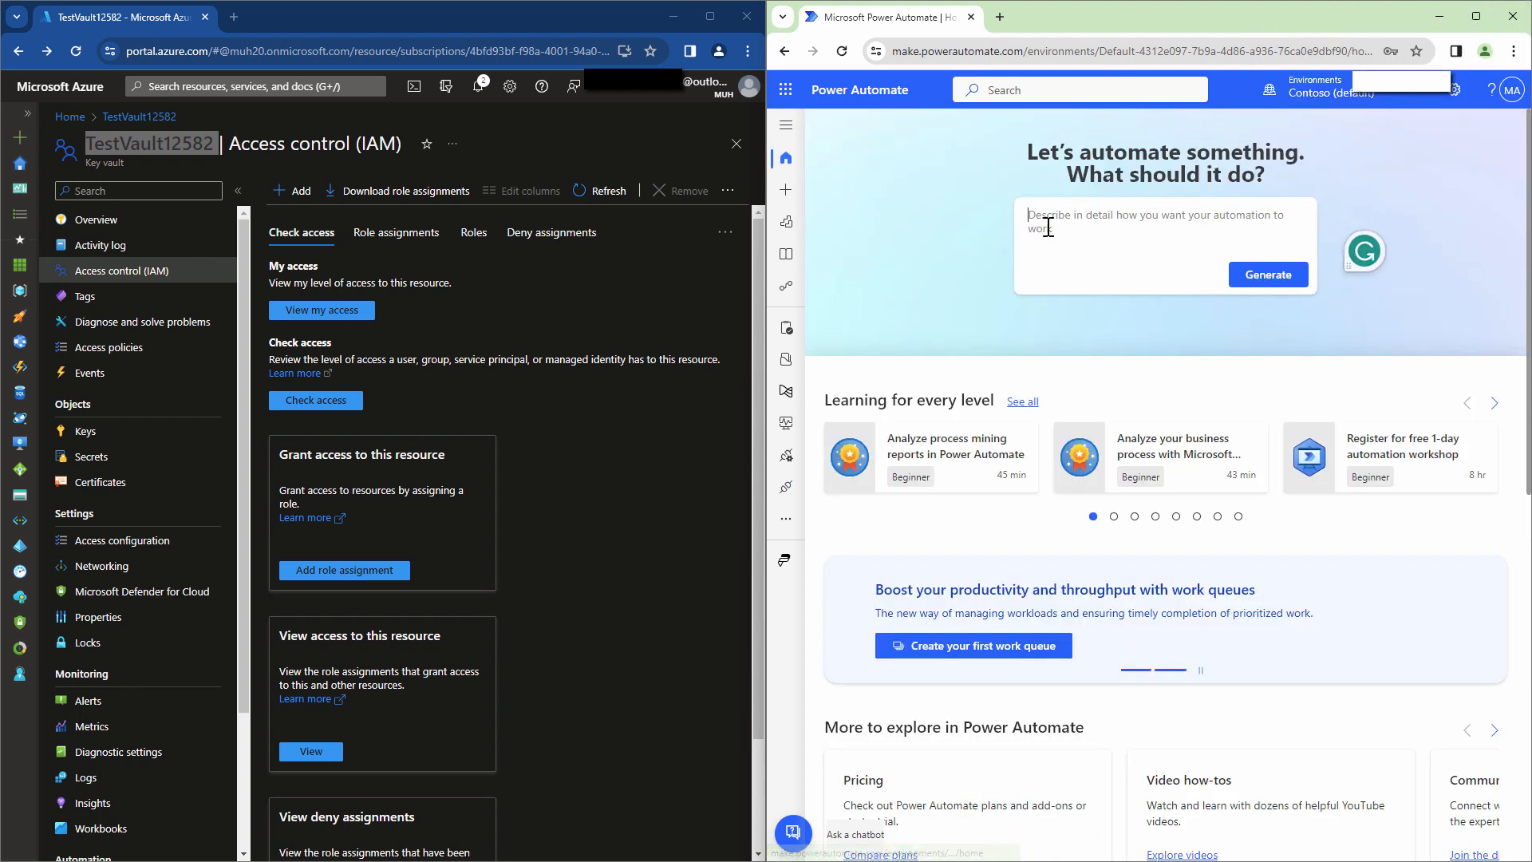
{"action": "left_click", "coordinate": [1476, 16]}
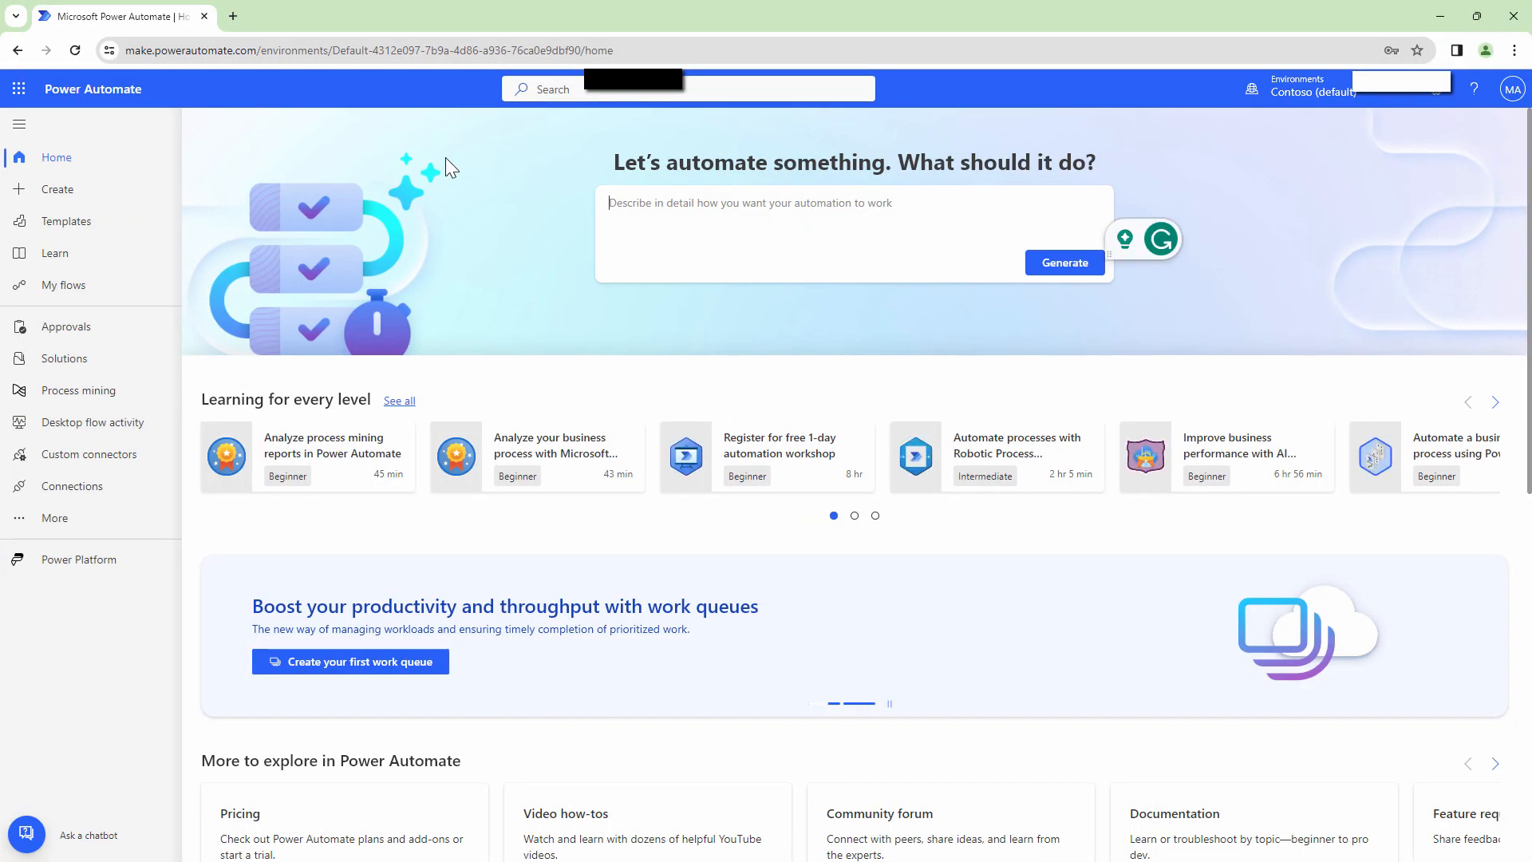
{"action": "left_click", "coordinate": [55, 190]}
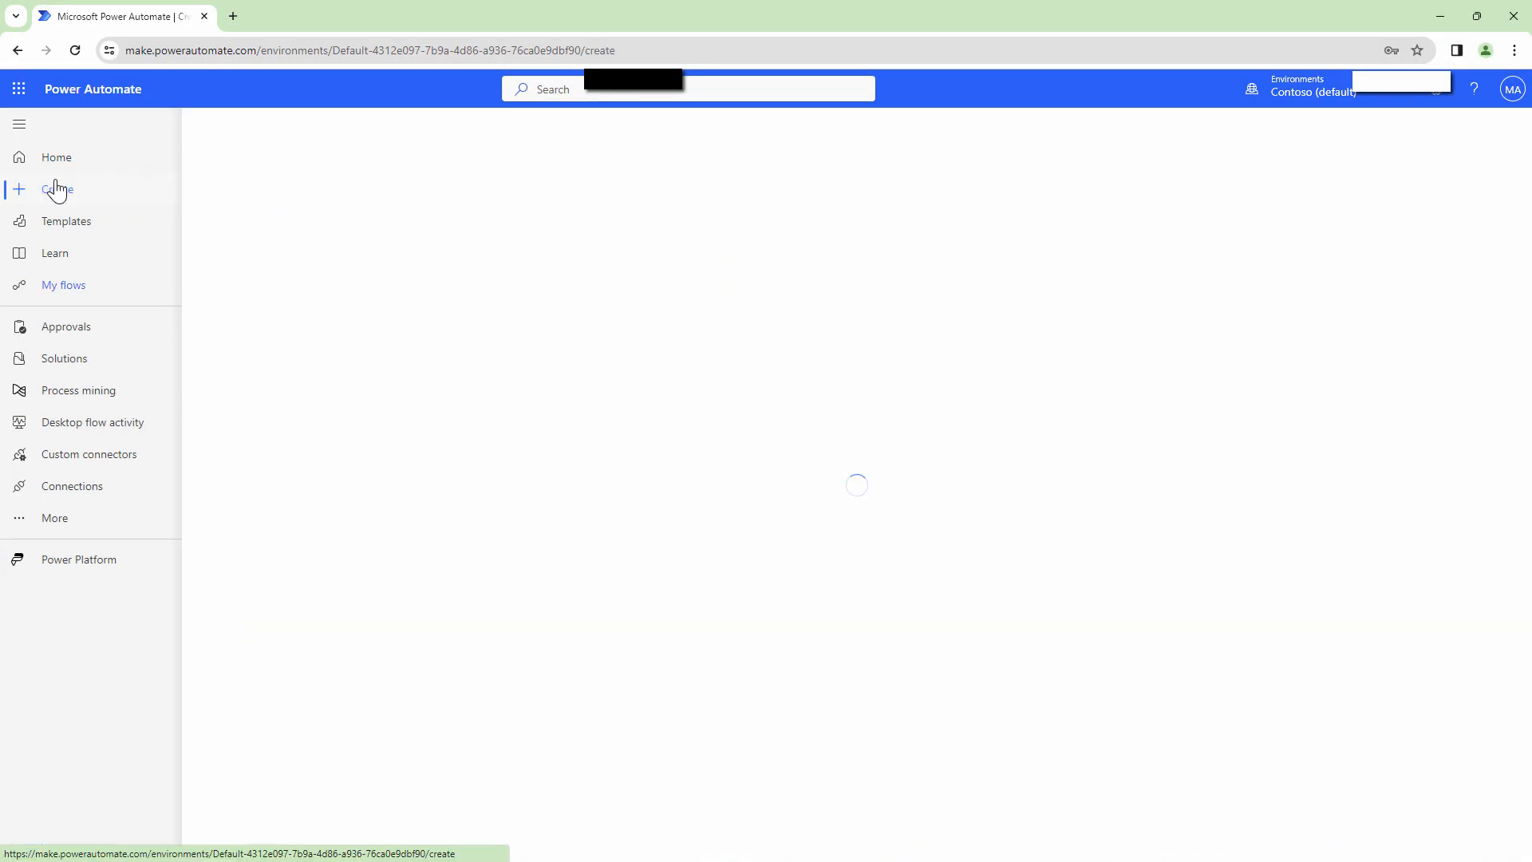
{"action": "left_click", "coordinate": [502, 242]}
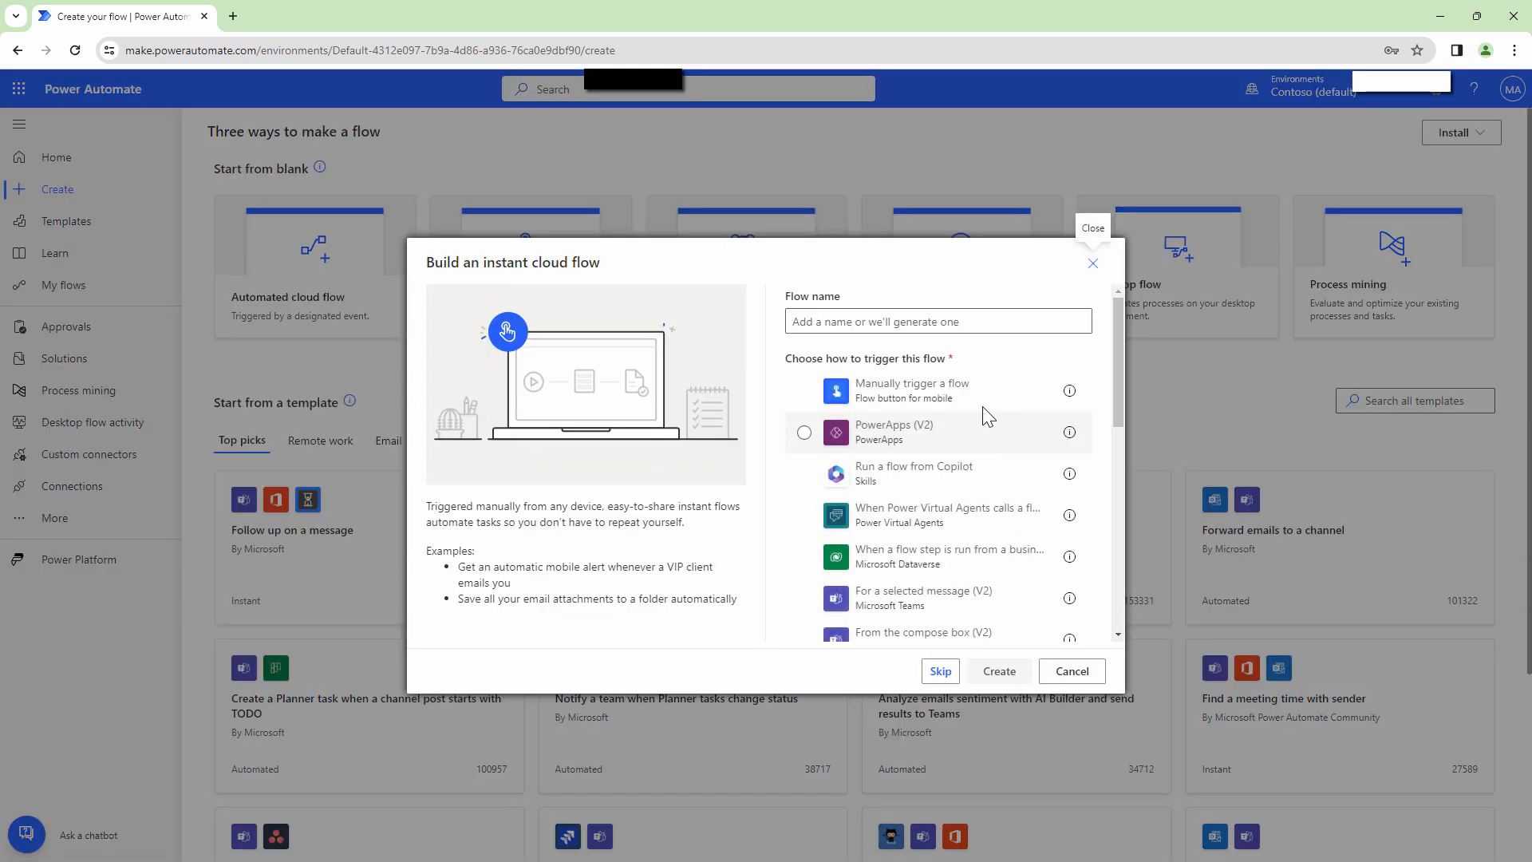
{"action": "left_click", "coordinate": [901, 393]}
{"action": "left_click", "coordinate": [999, 672]}
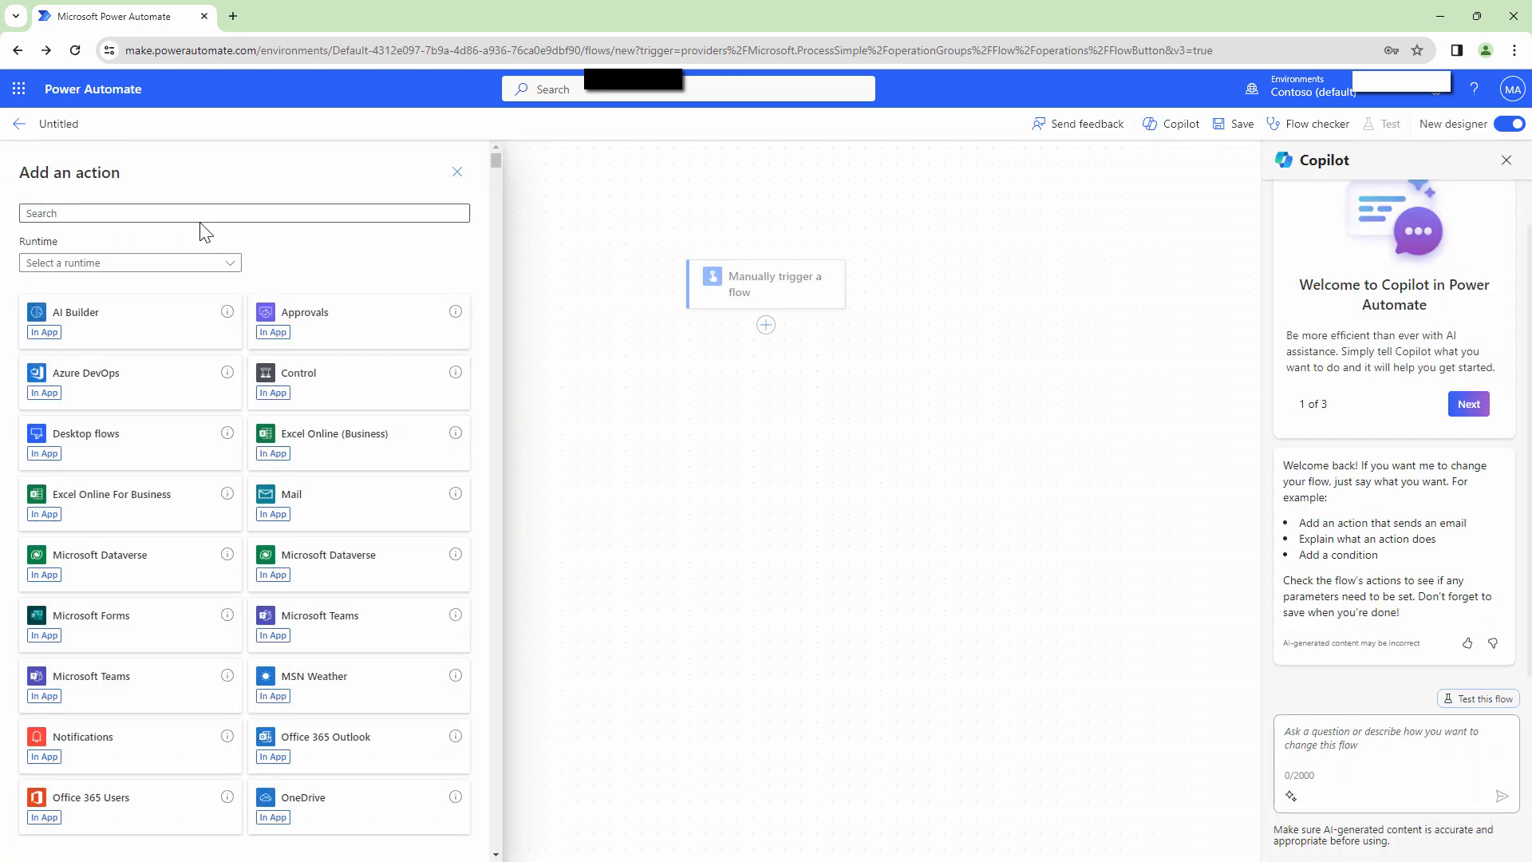
Add Azure Key Vault's Get secret action after the trigger, set to fetch TESTSecret.
{"action": "left_click", "coordinate": [202, 213]}
{"action": "type", "text": "key"}
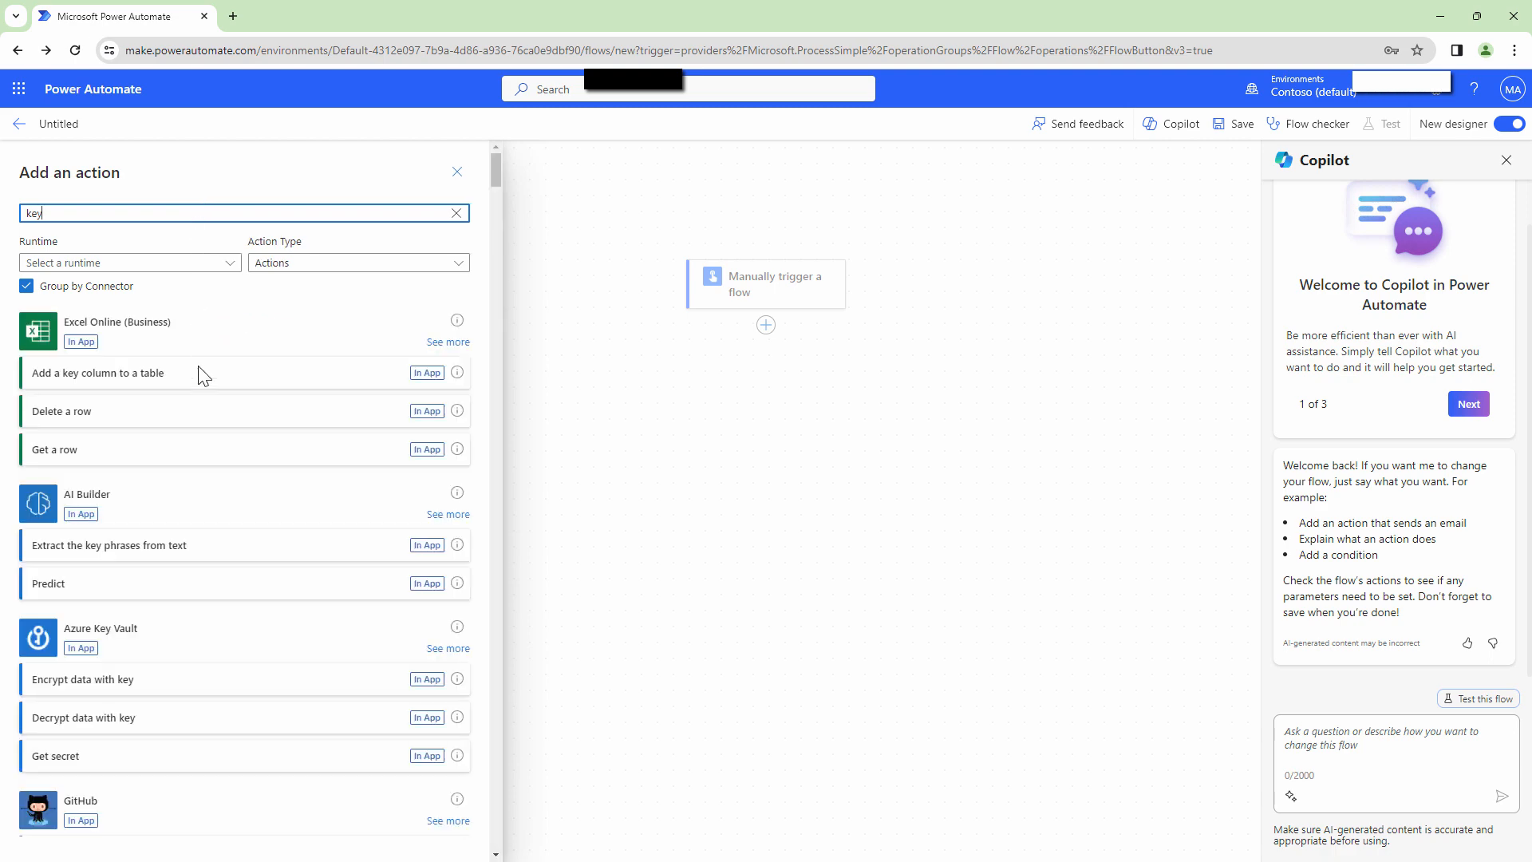
{"action": "left_click", "coordinate": [186, 640]}
{"action": "left_click", "coordinate": [449, 649]}
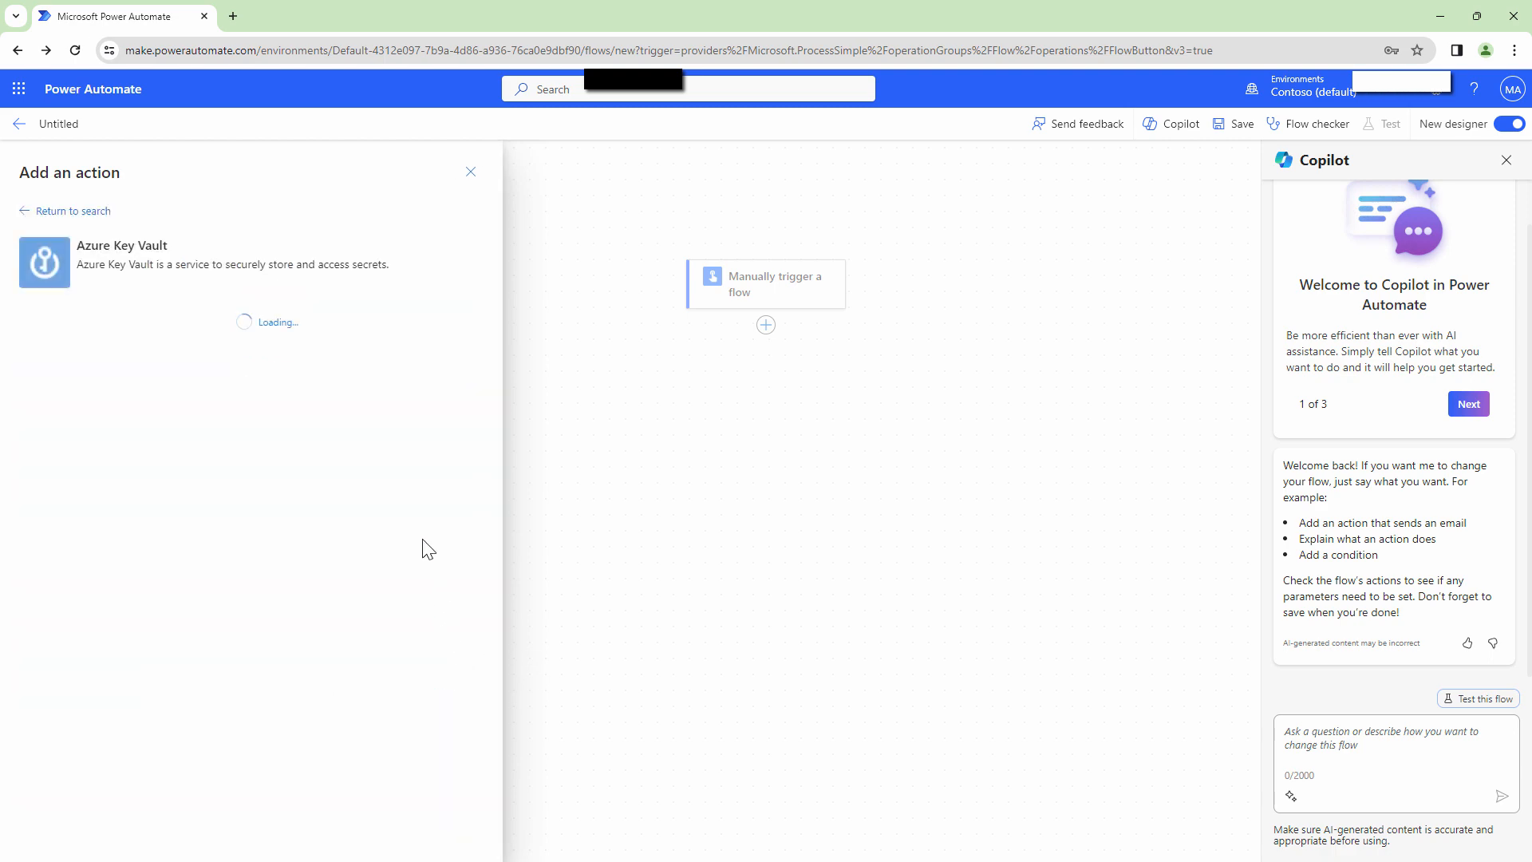
{"action": "scroll", "coordinate": [364, 348], "scroll_direction": "down", "scroll_amount": 1}
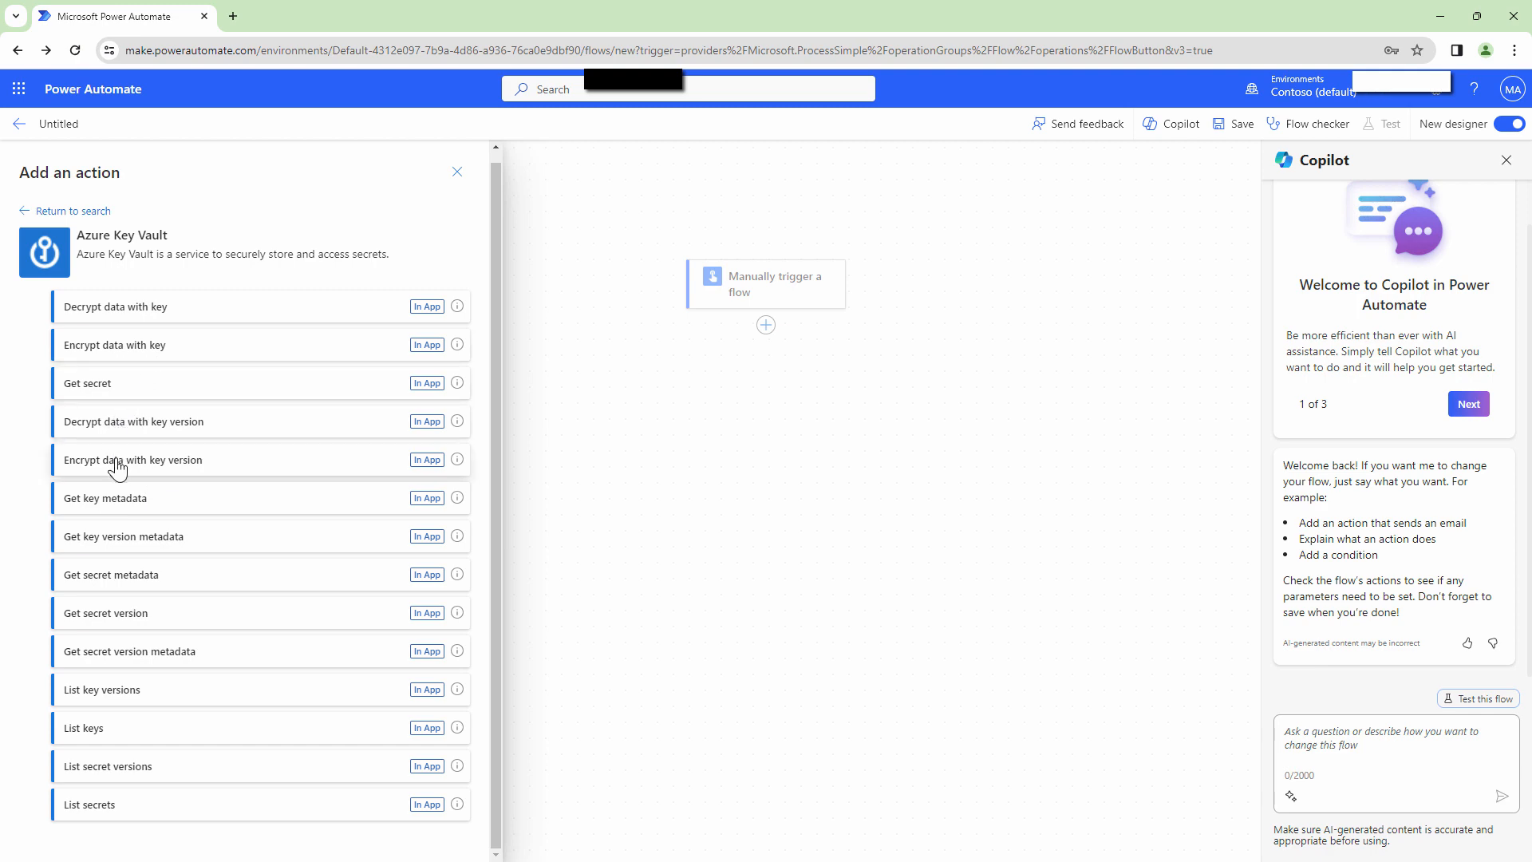
{"action": "left_click", "coordinate": [87, 383]}
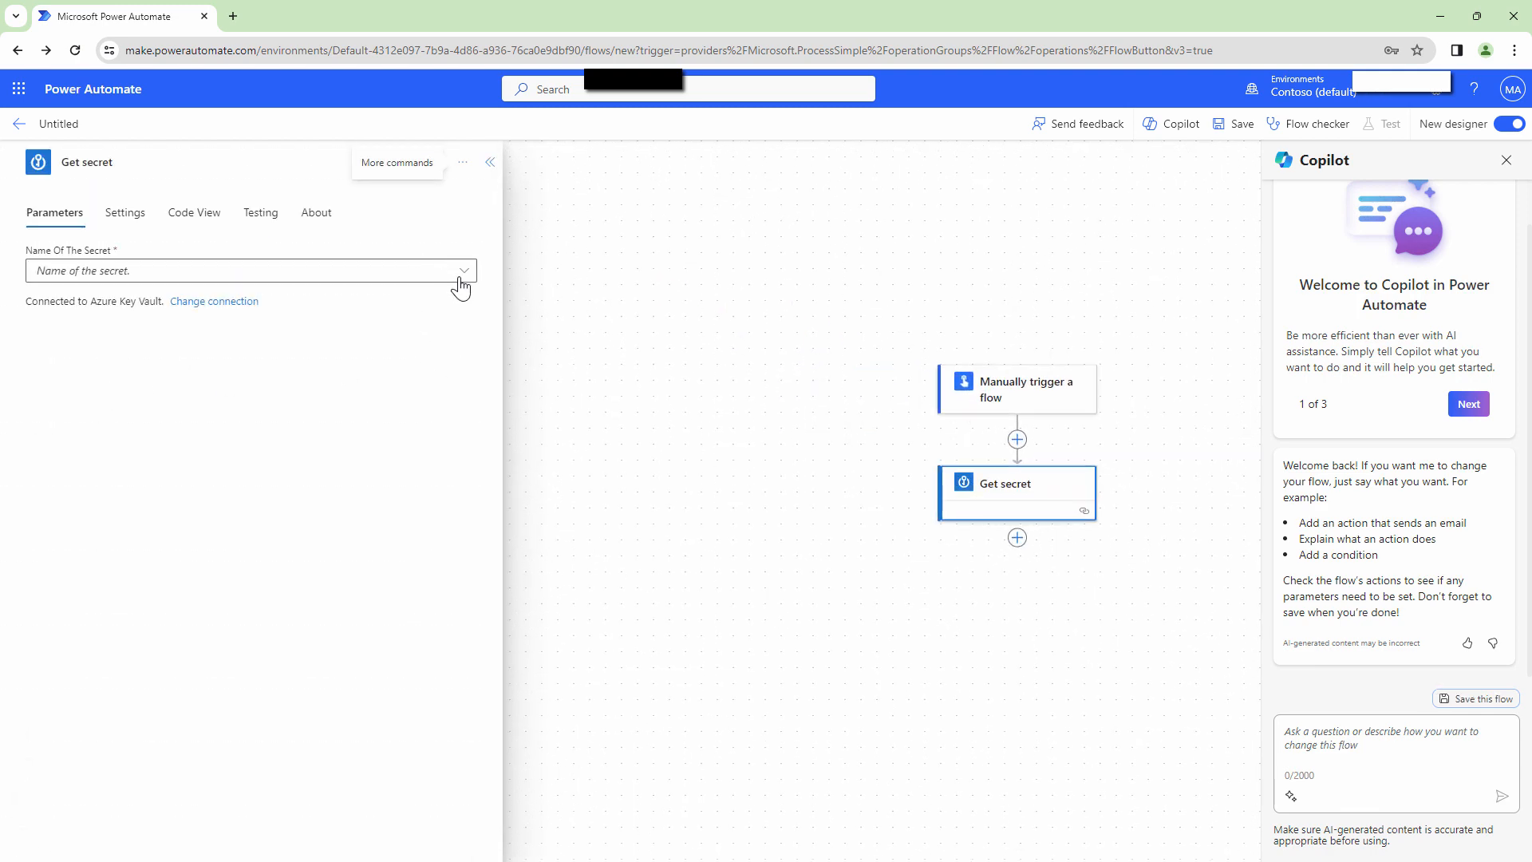
{"action": "left_click", "coordinate": [463, 278]}
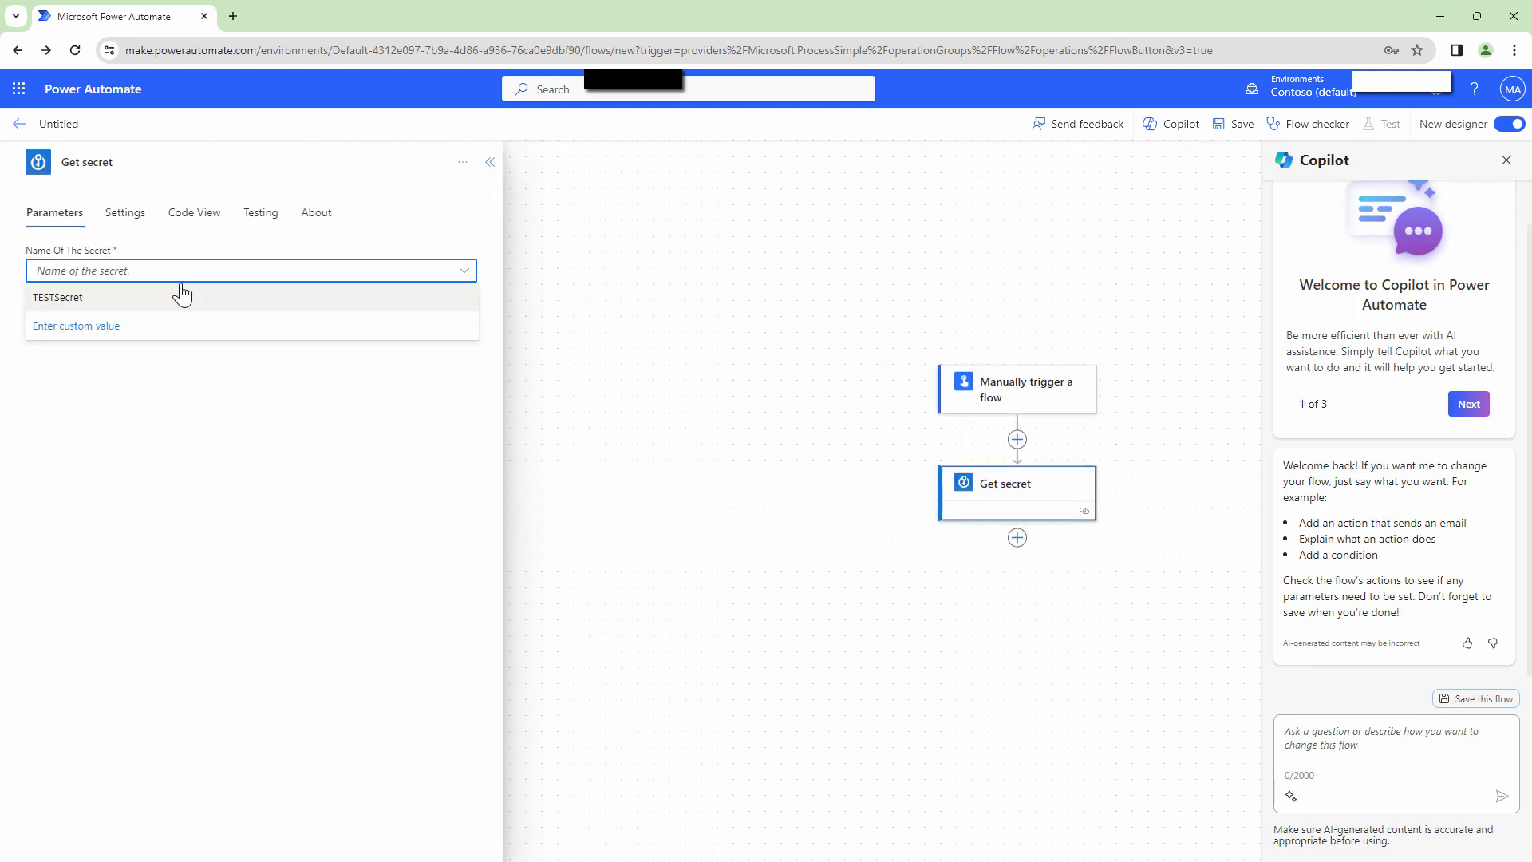
{"action": "left_click", "coordinate": [167, 298]}
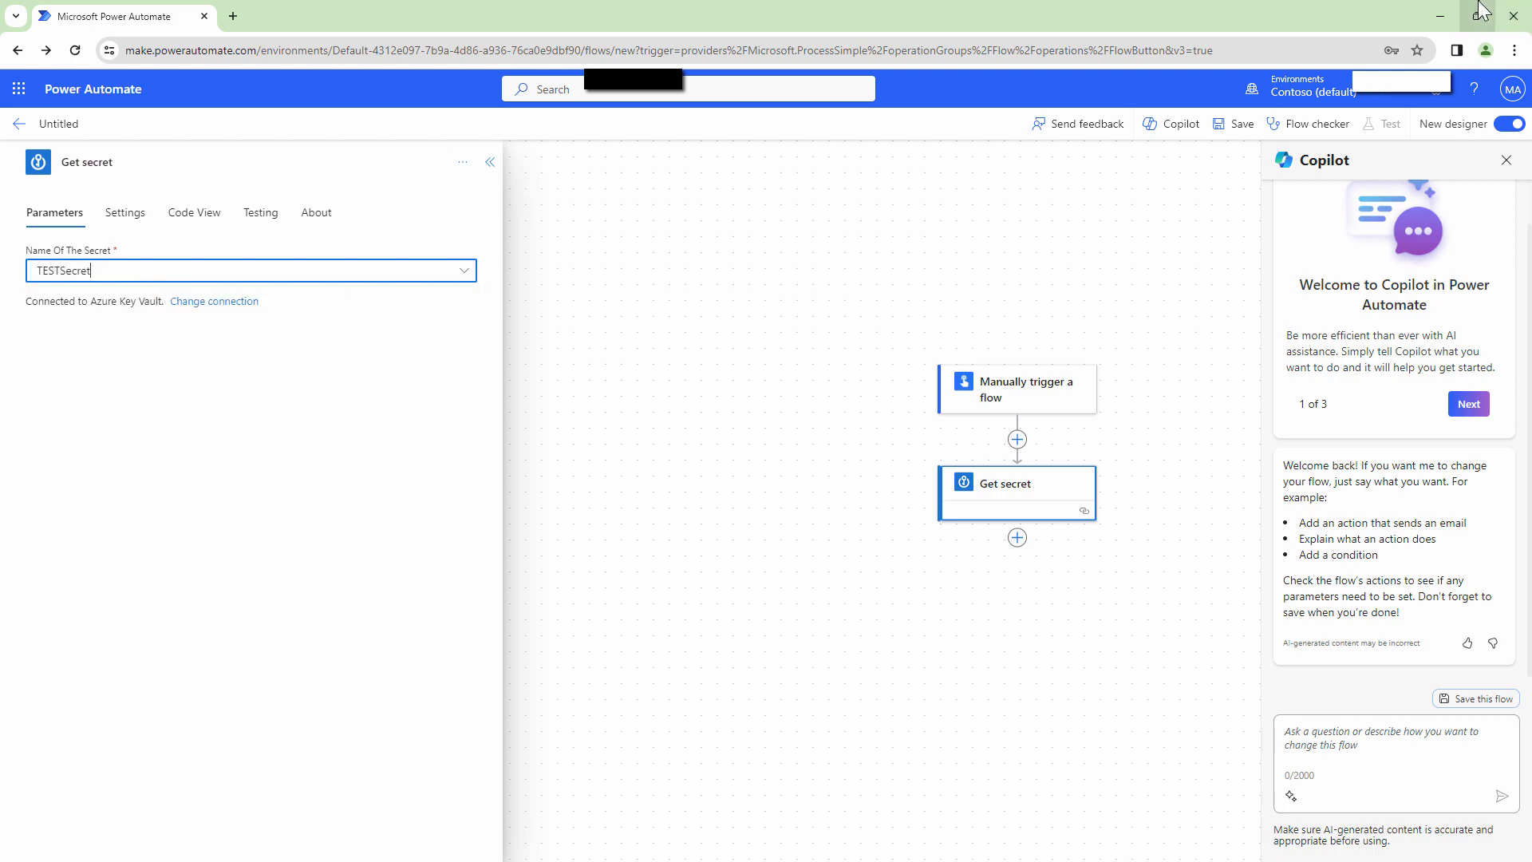
{"action": "mouse_move", "coordinate": [1478, 8]}
{"action": "left_click", "coordinate": [1327, 57]}
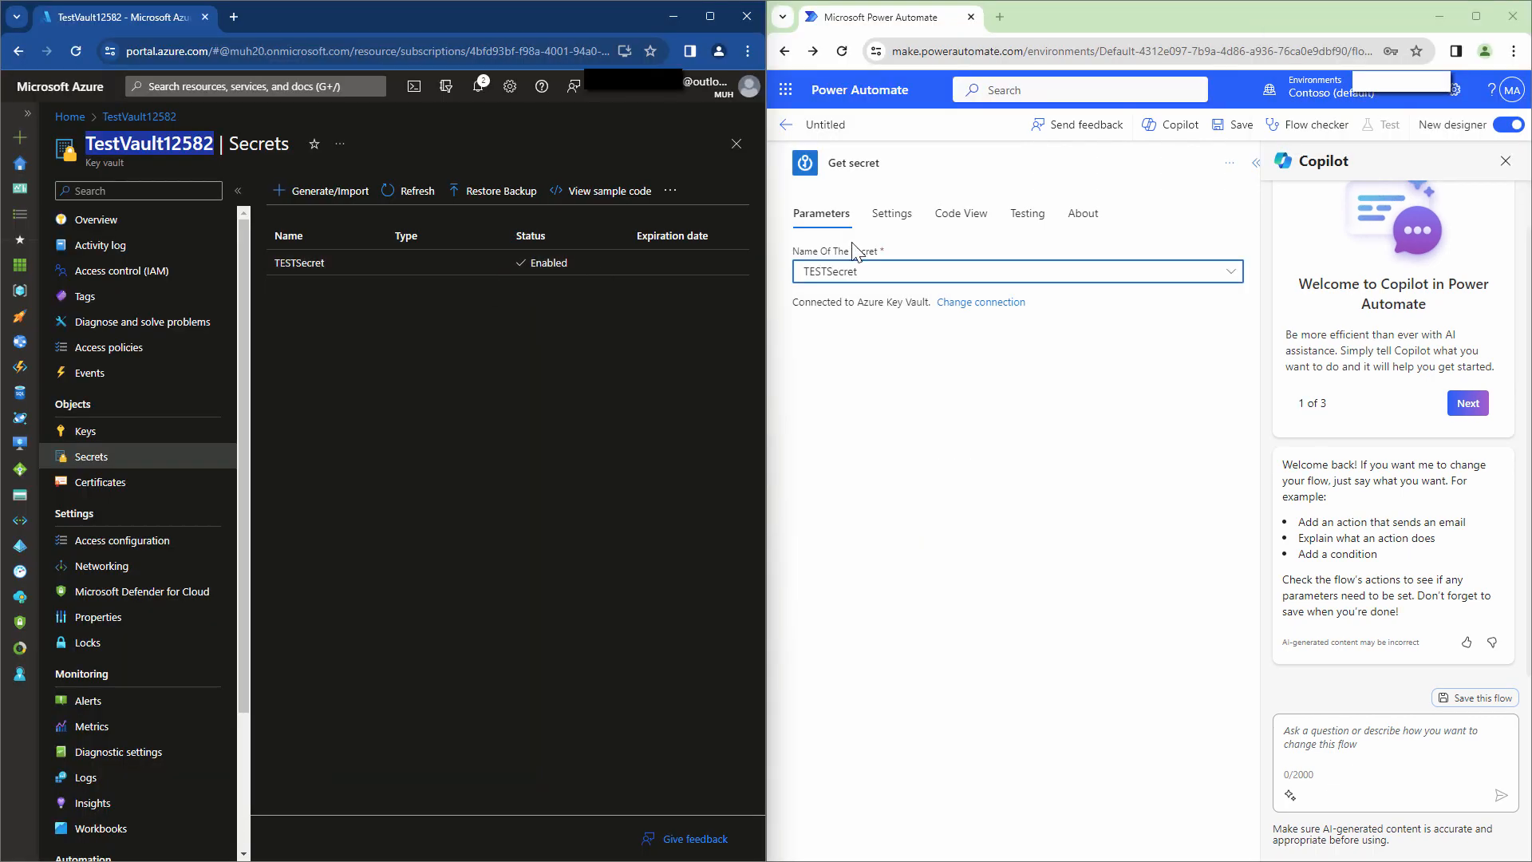
{"action": "left_click", "coordinate": [1477, 17]}
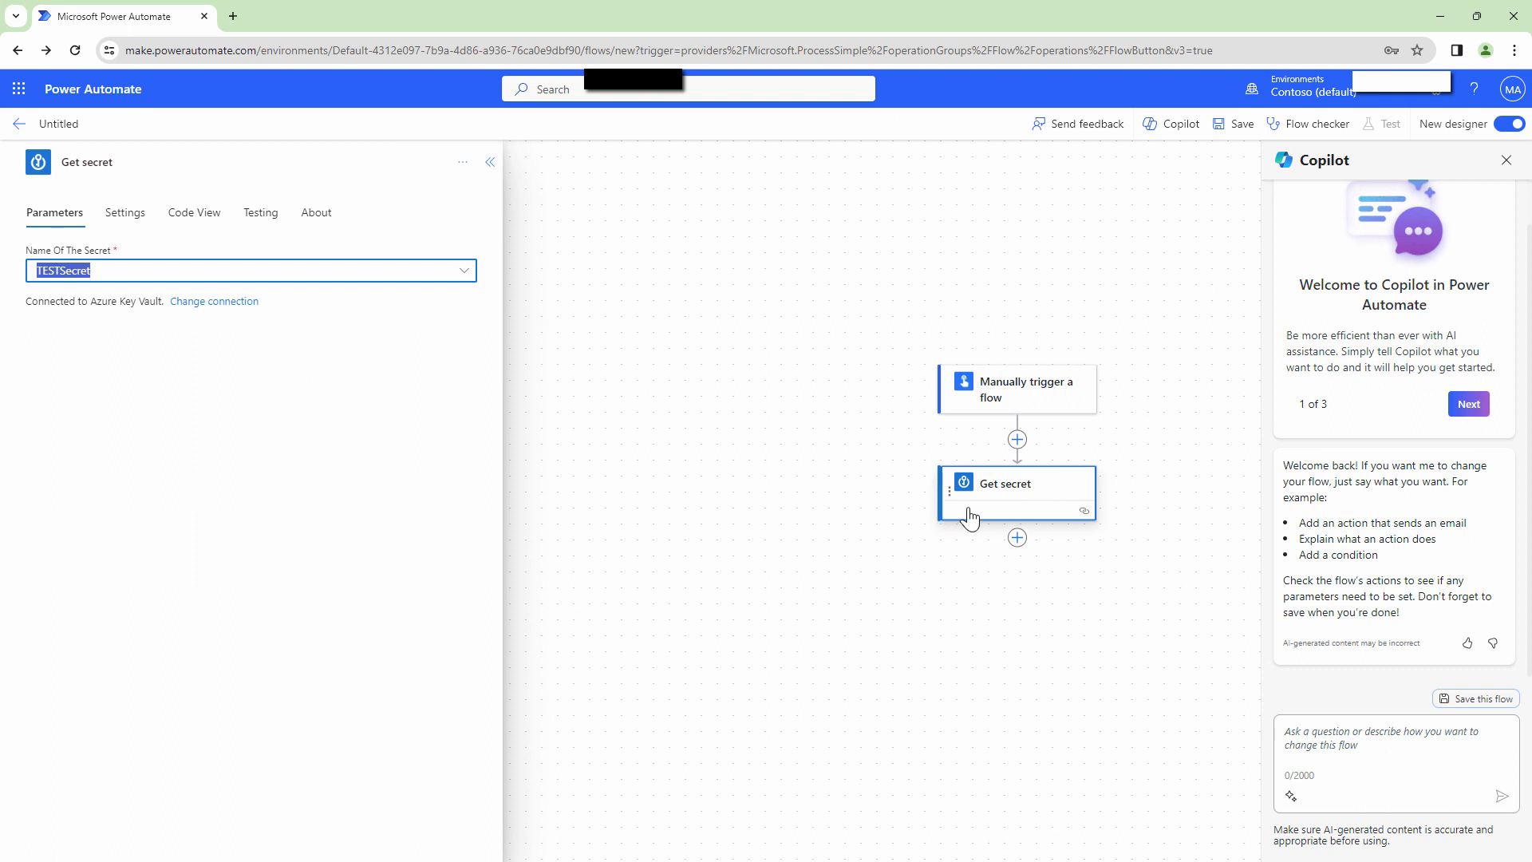
{"action": "left_click", "coordinate": [1018, 537]}
Add a Compose step with Get secret Outputs as its input, and save the flow.
{"action": "left_click", "coordinate": [1024, 569]}
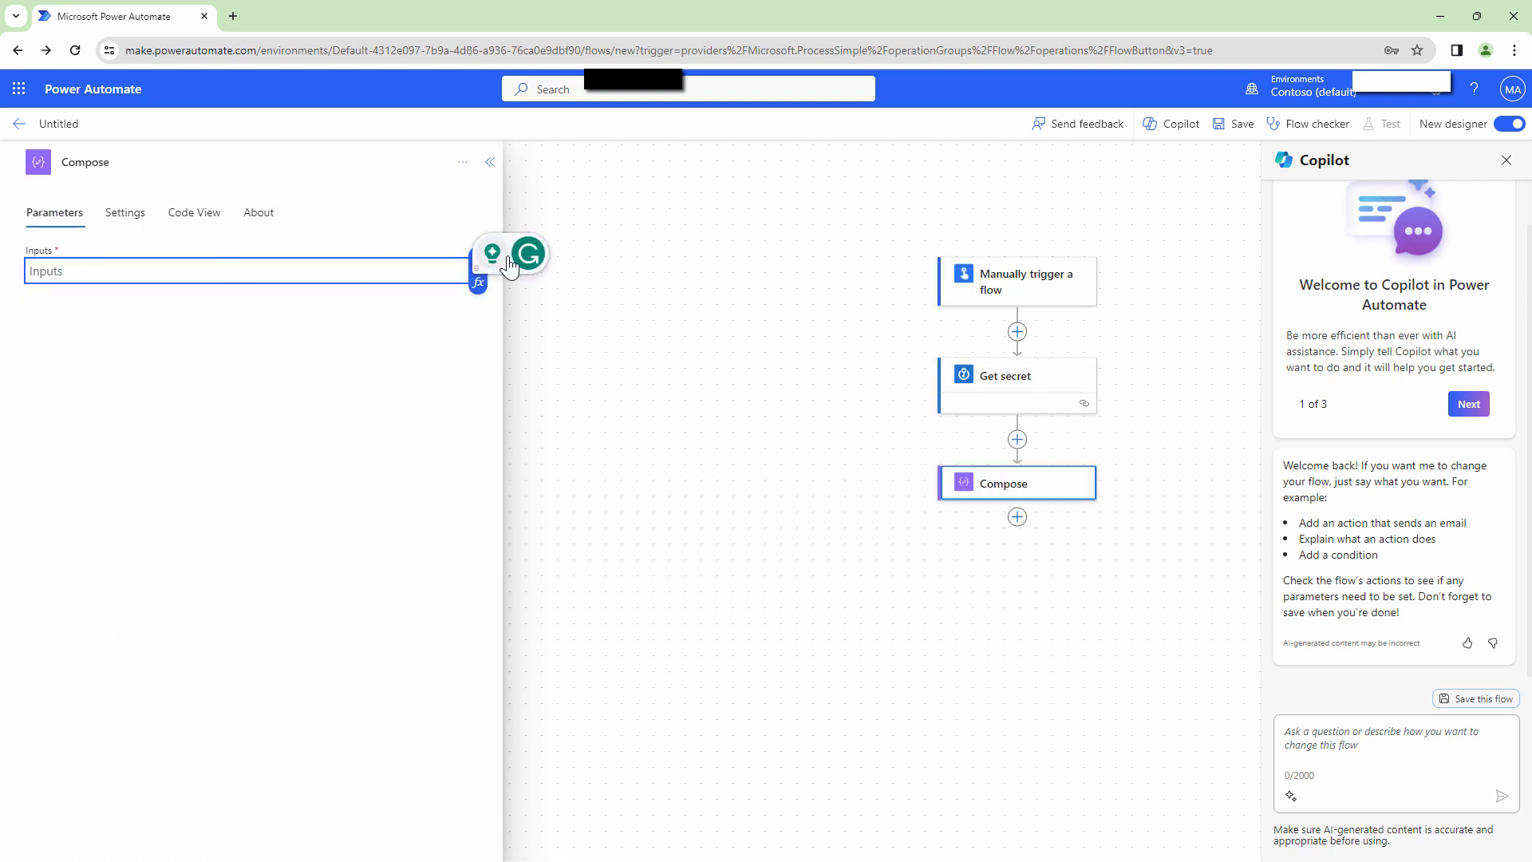
{"action": "left_click", "coordinate": [478, 260]}
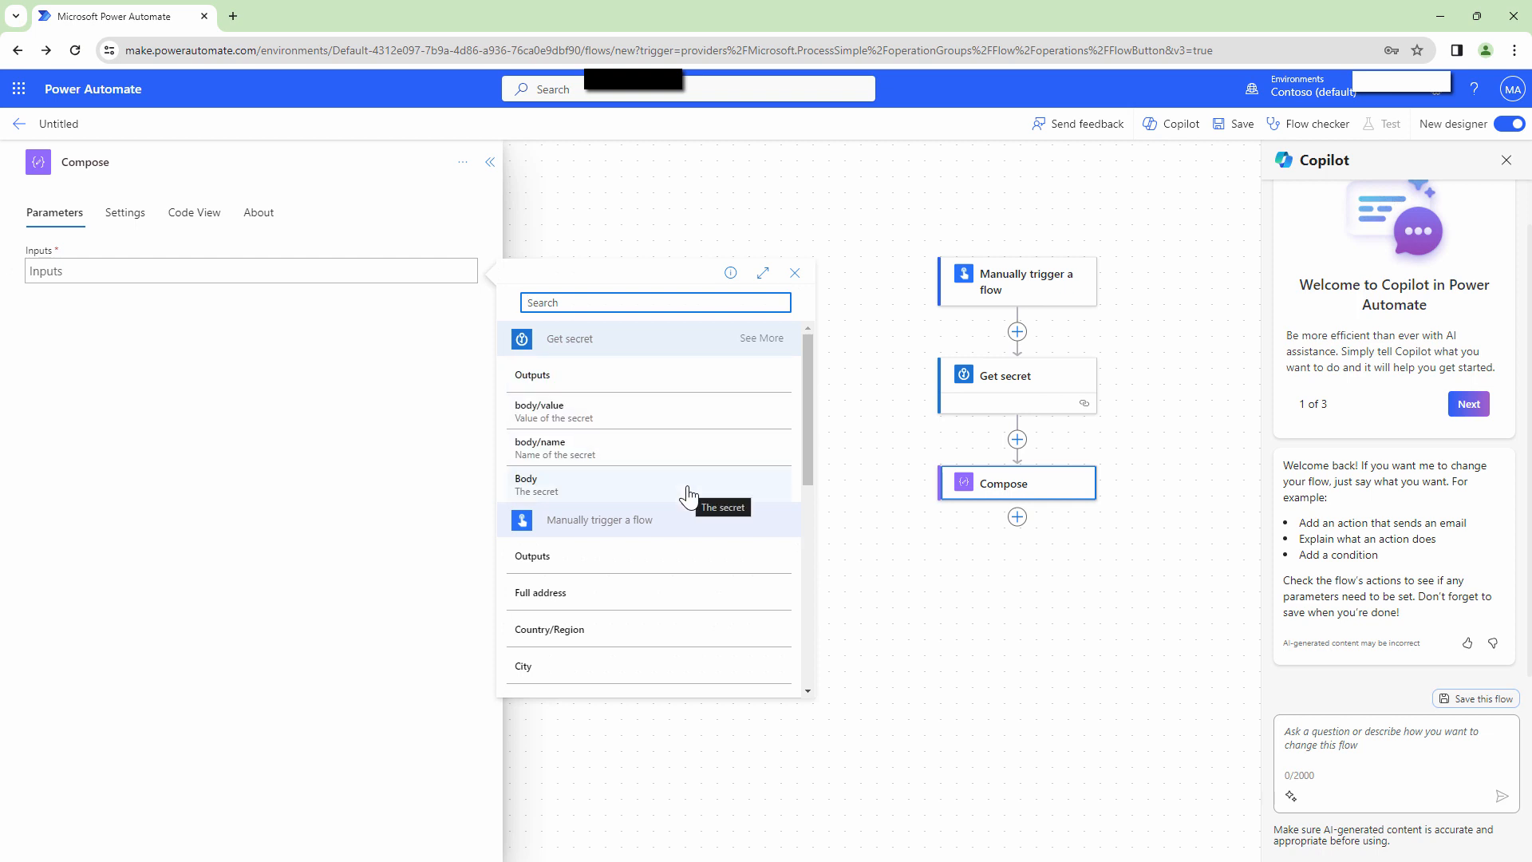
{"action": "left_click", "coordinate": [660, 375]}
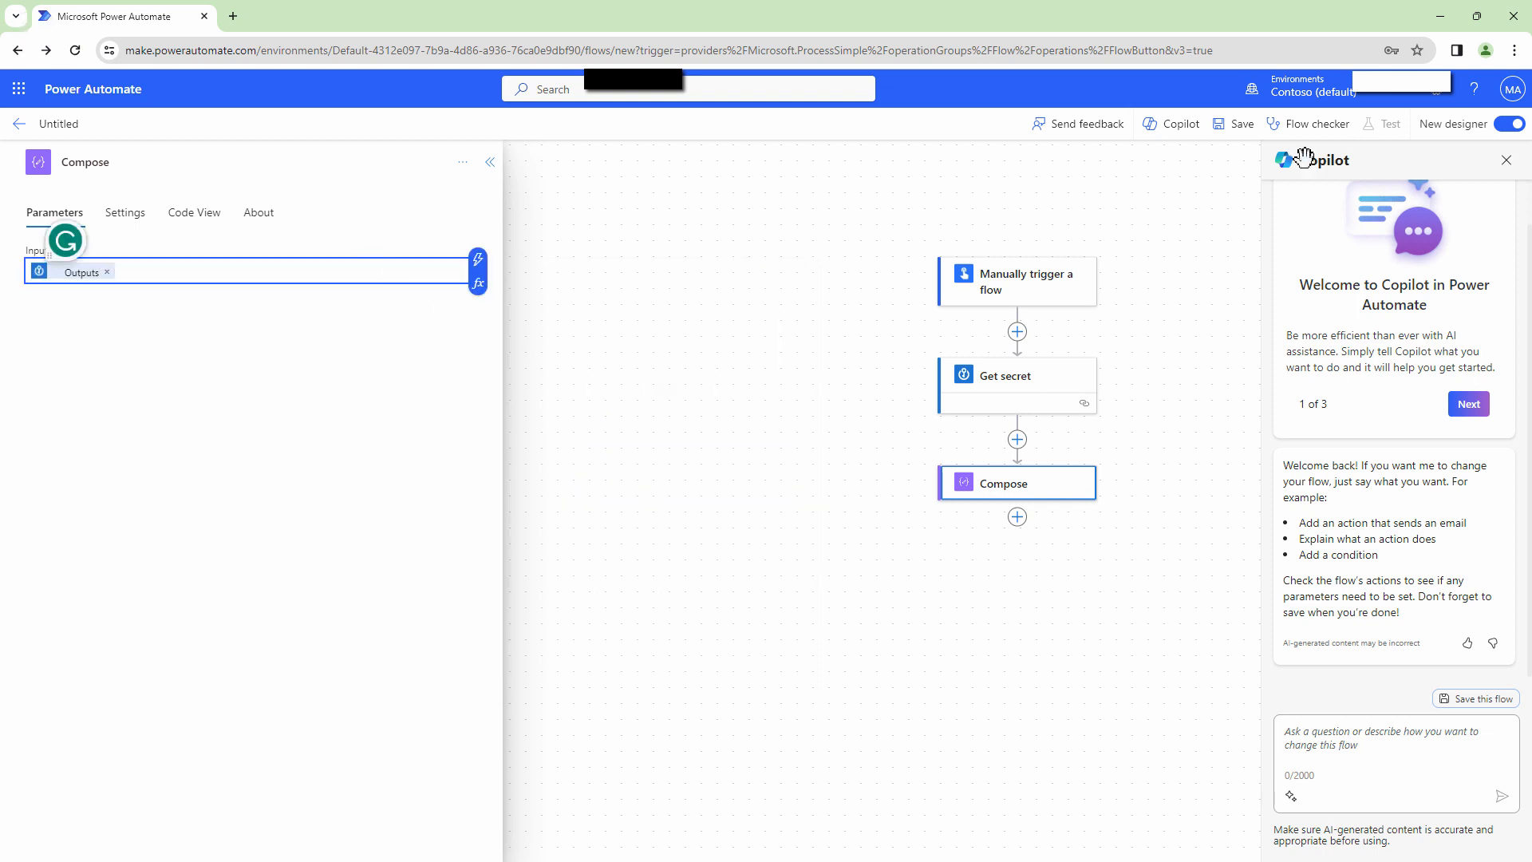
{"action": "left_click", "coordinate": [1245, 128]}
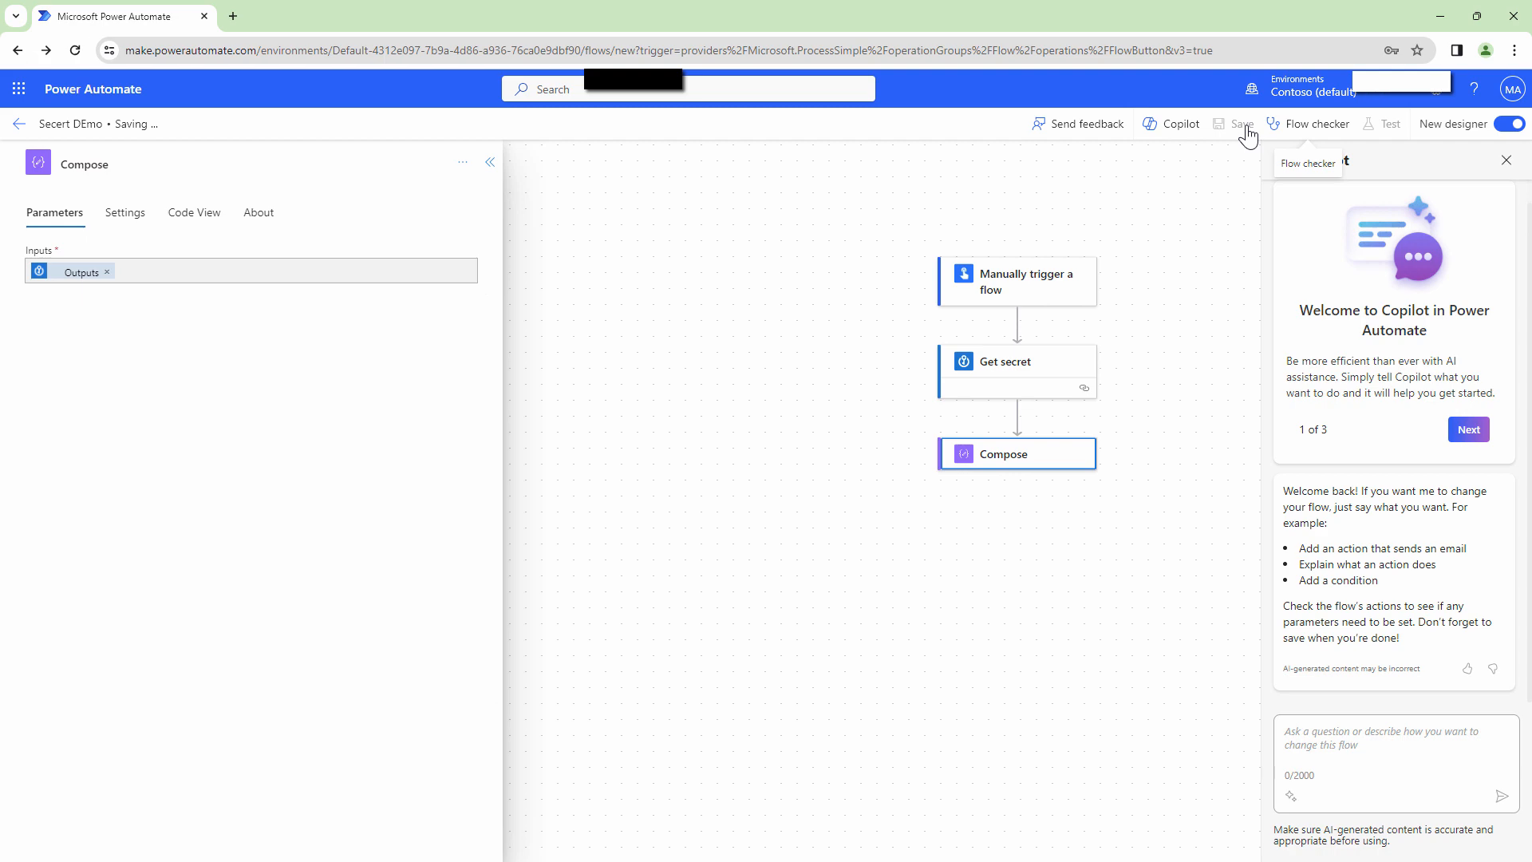
{"action": "left_click", "coordinate": [1383, 124]}
Run a manual test, check the Compose inputs and outputs in the run, then resume editing.
{"action": "left_click", "coordinate": [1302, 177]}
{"action": "left_click", "coordinate": [1276, 830]}
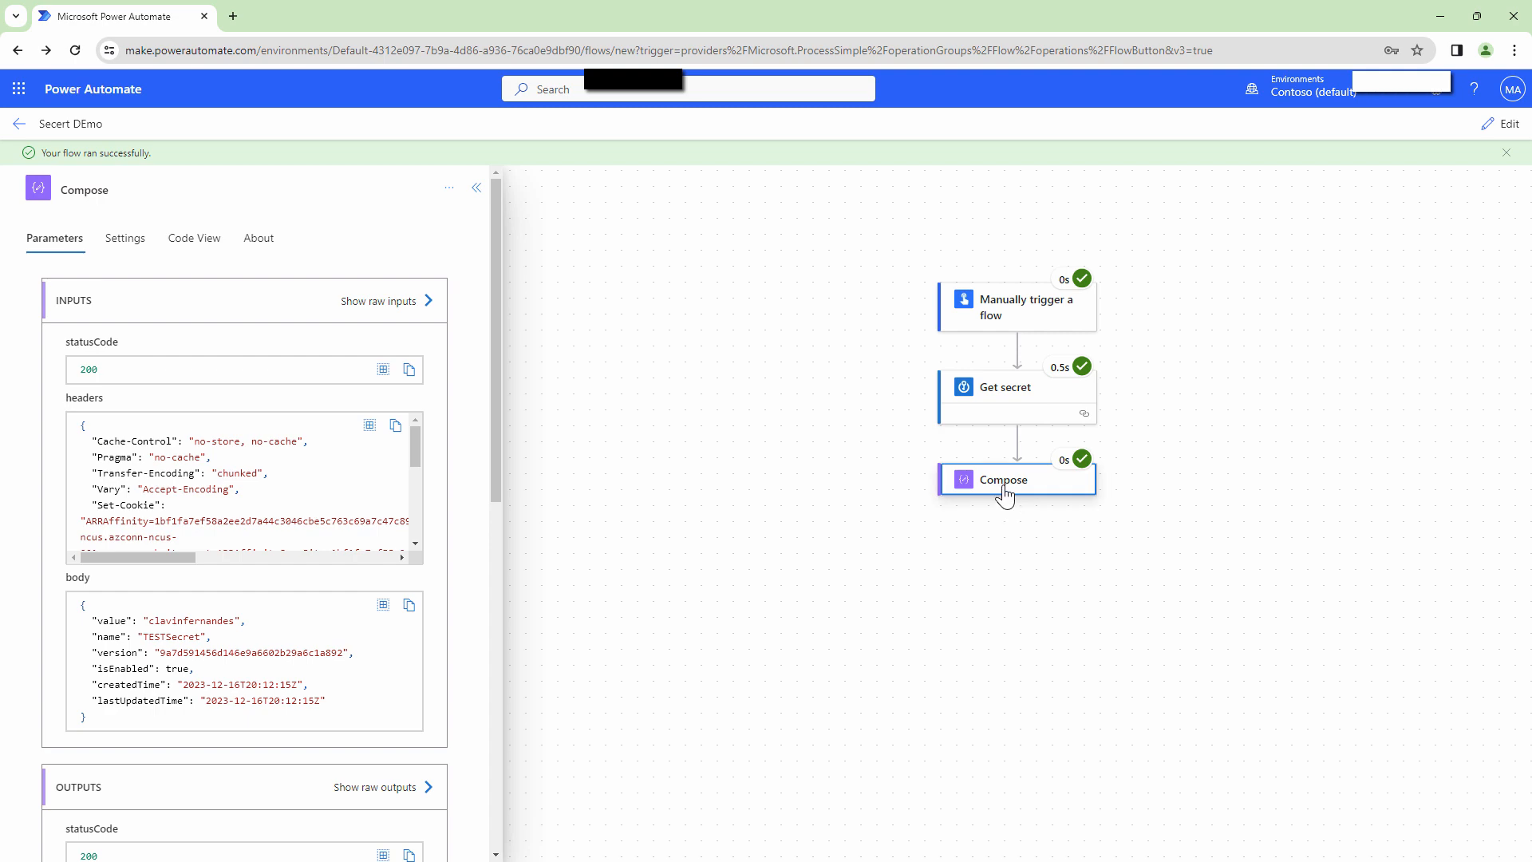
{"action": "scroll", "coordinate": [432, 451], "scroll_direction": "down", "scroll_amount": 5}
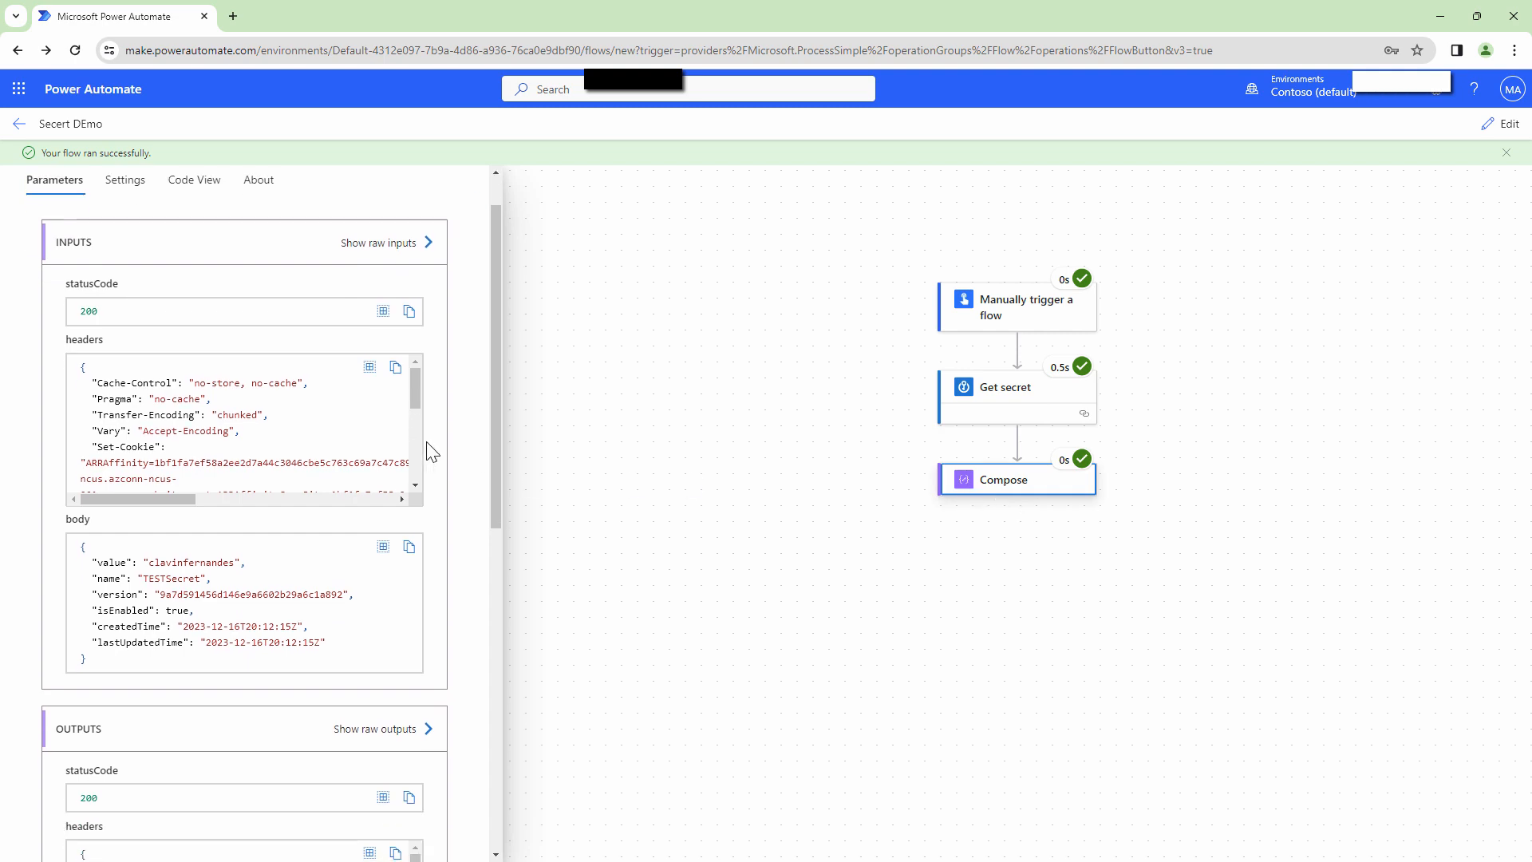
{"action": "scroll", "coordinate": [431, 452], "scroll_direction": "up", "scroll_amount": 5}
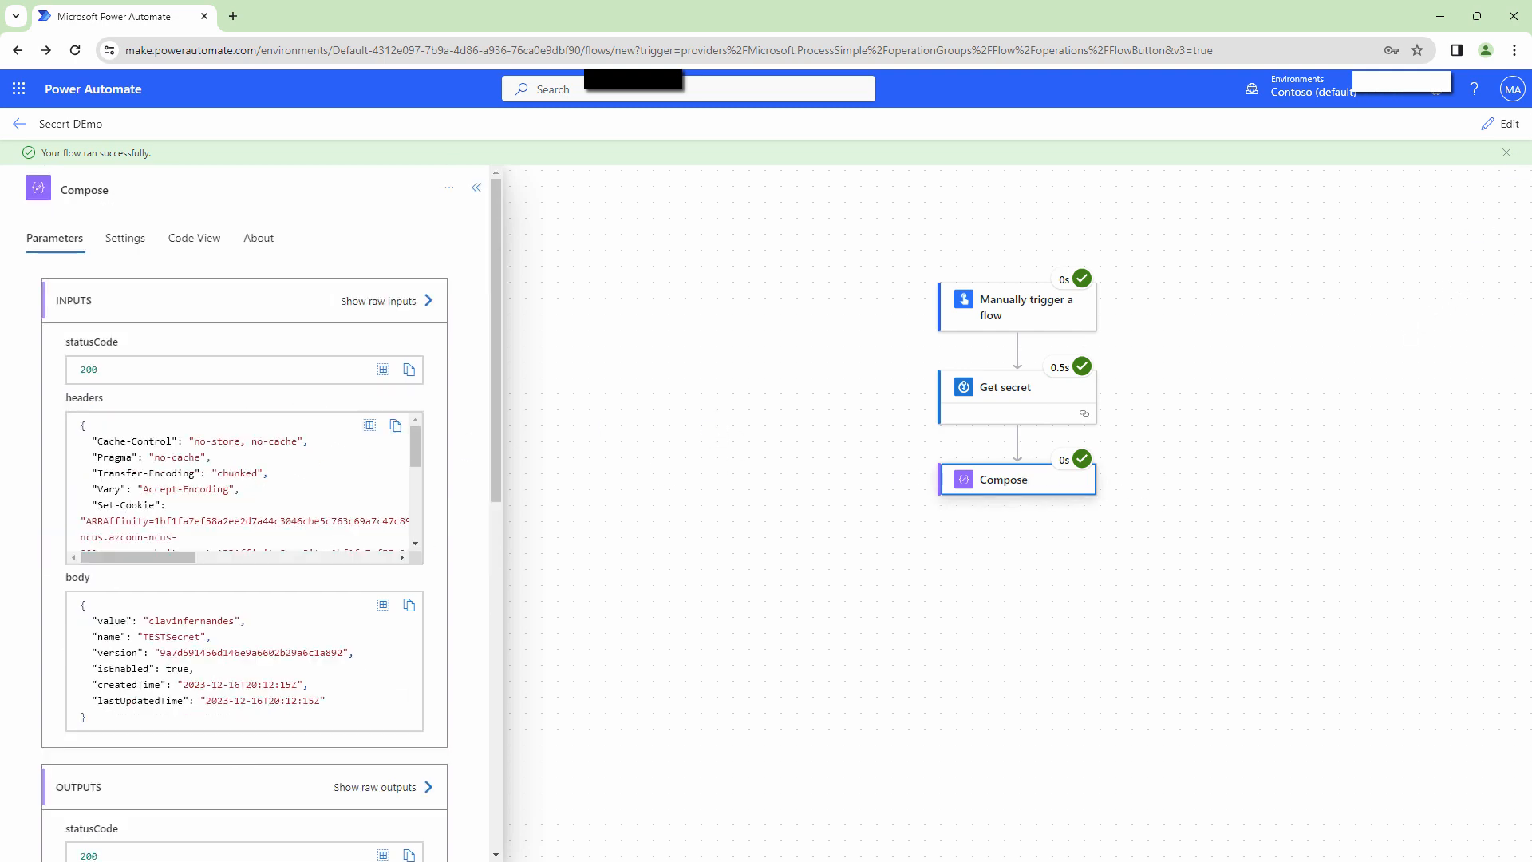
{"action": "left_click", "coordinate": [1500, 124]}
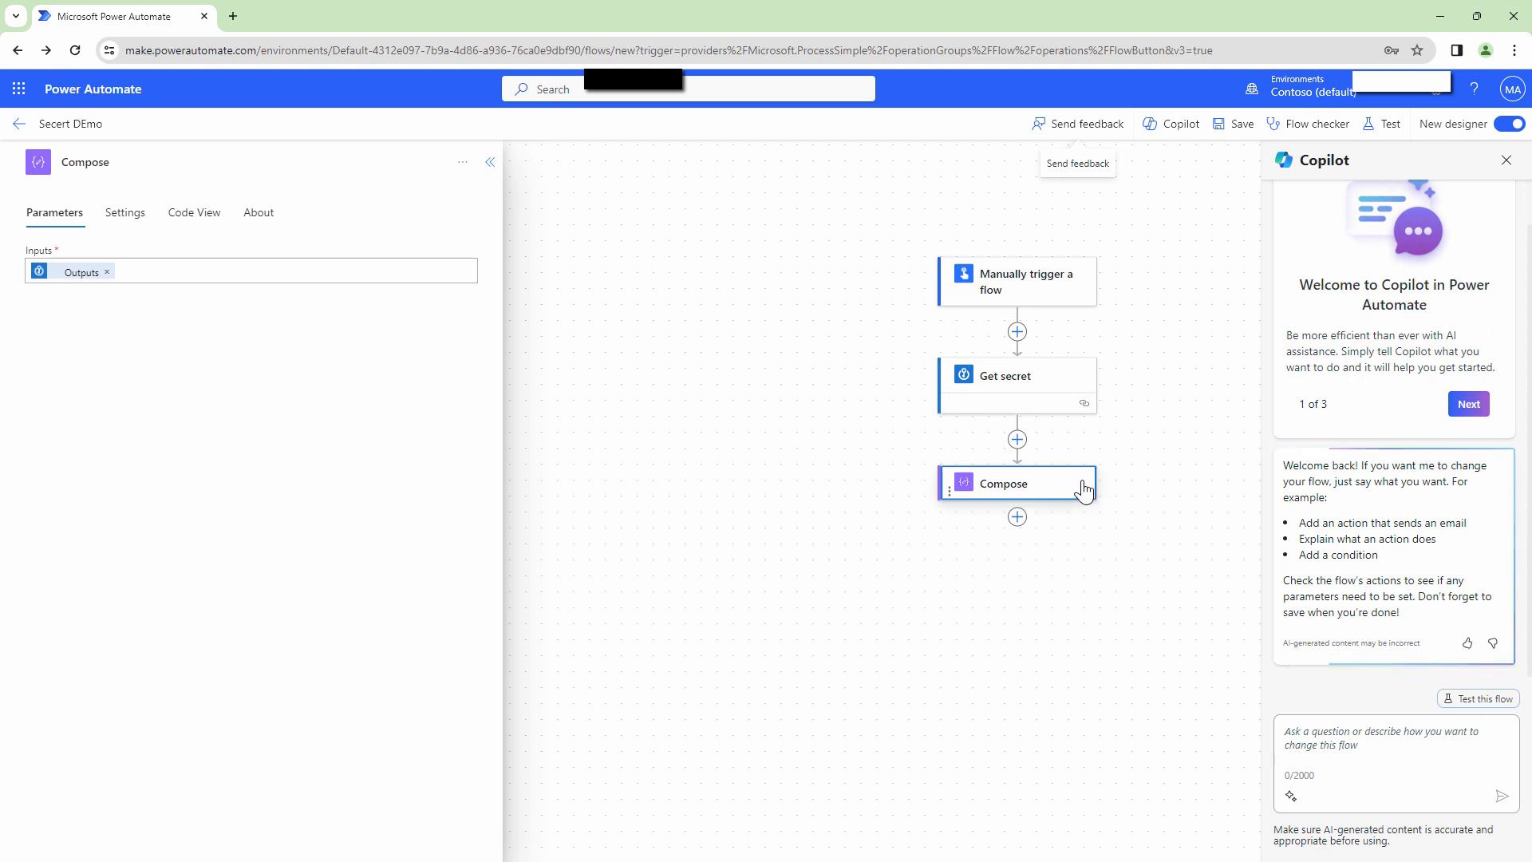
Turn on Secure Inputs and Secure Outputs for the Get secret step.
{"action": "left_click", "coordinate": [1090, 377]}
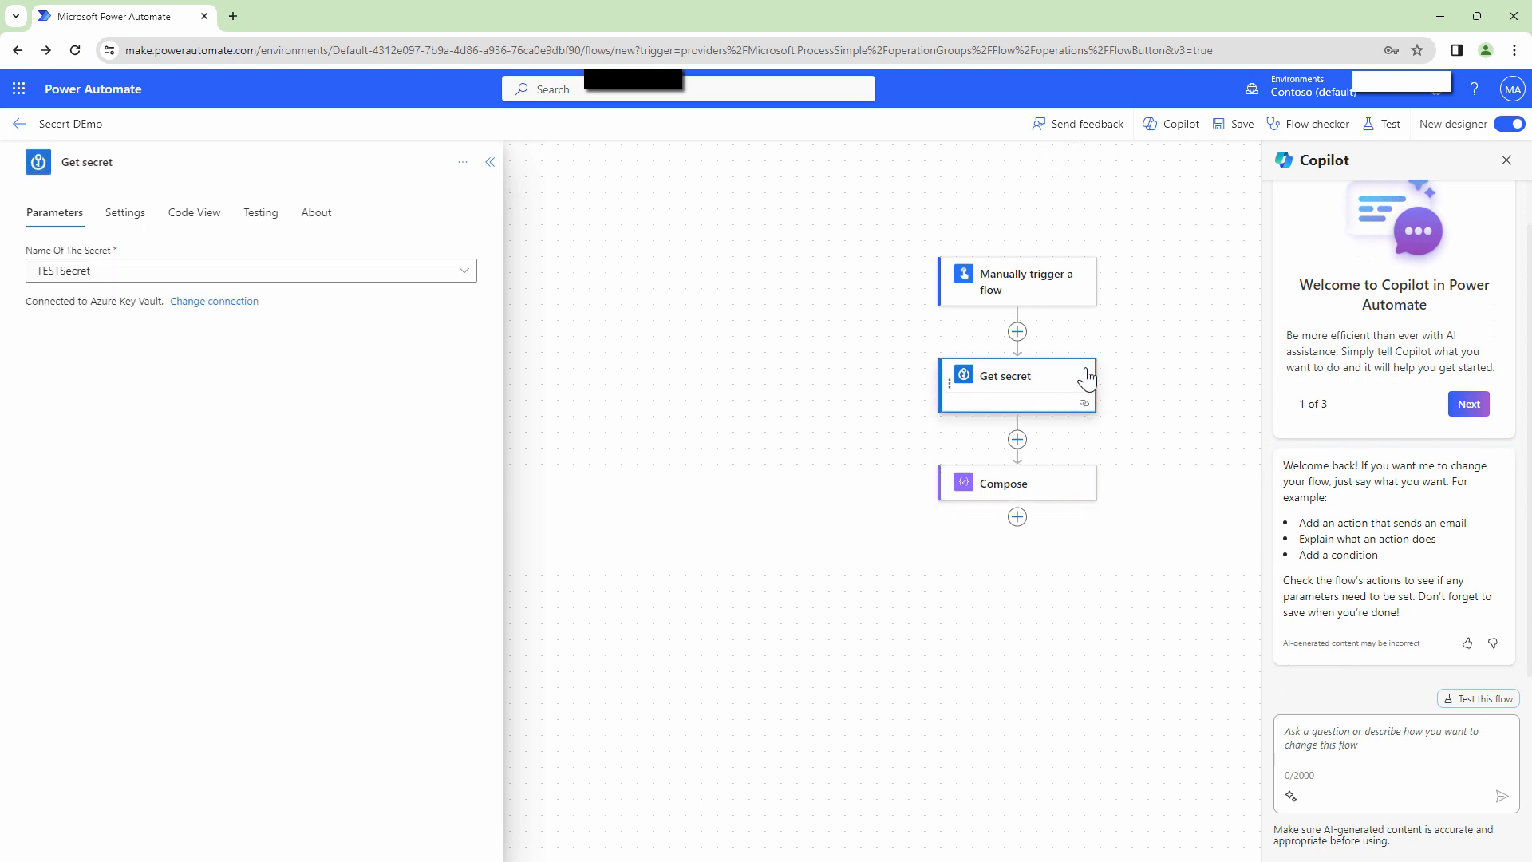
{"action": "left_click", "coordinate": [144, 215]}
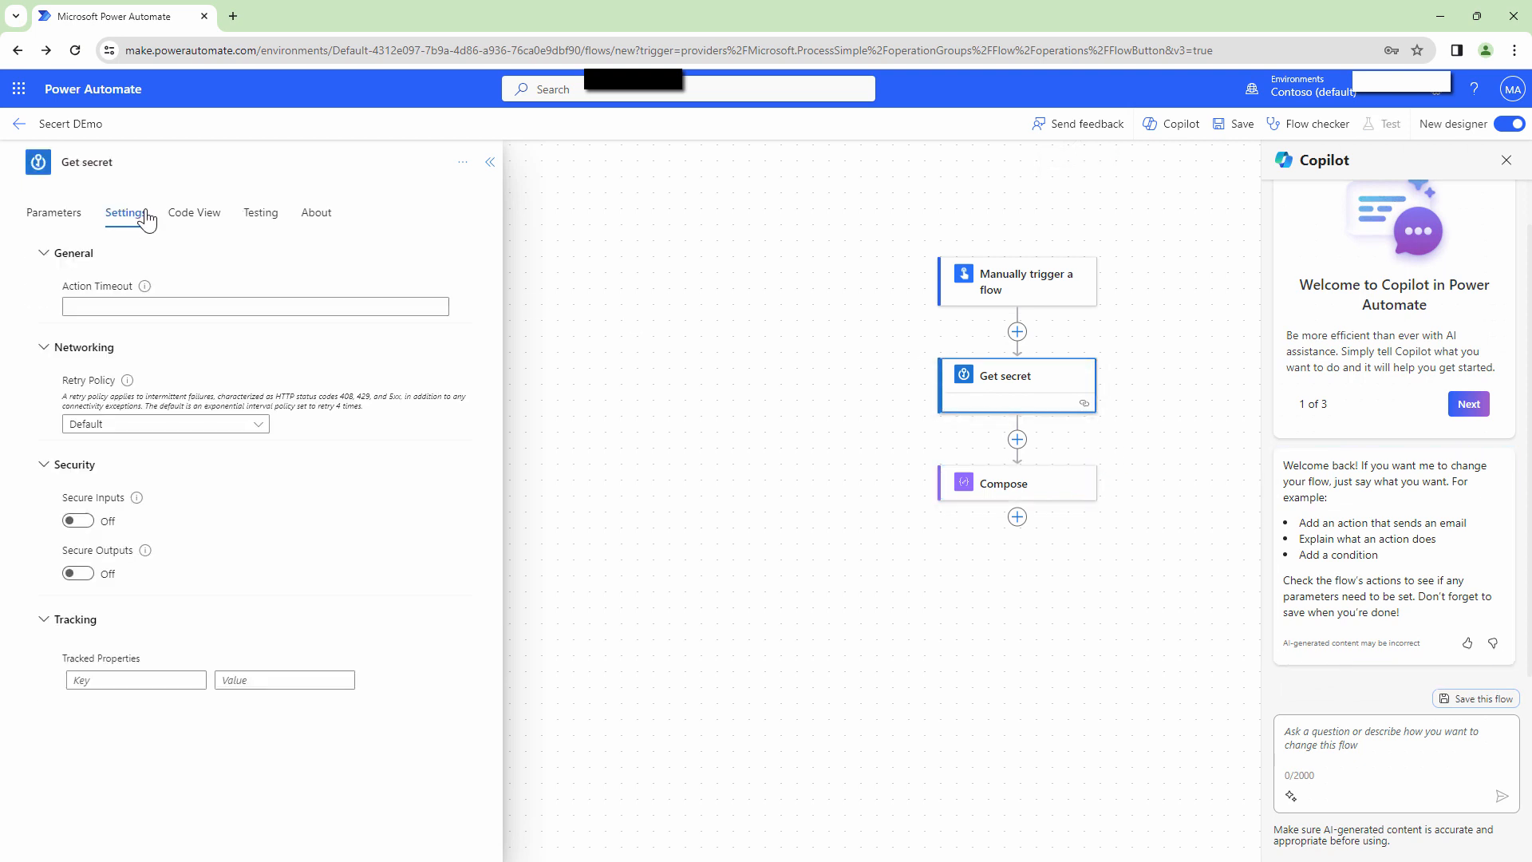
{"action": "left_click", "coordinate": [80, 523]}
{"action": "left_click", "coordinate": [80, 573]}
Turn on Secure Inputs for the Compose step and save the Secert DEmo flow.
{"action": "left_click", "coordinate": [1079, 488]}
{"action": "left_click", "coordinate": [79, 448]}
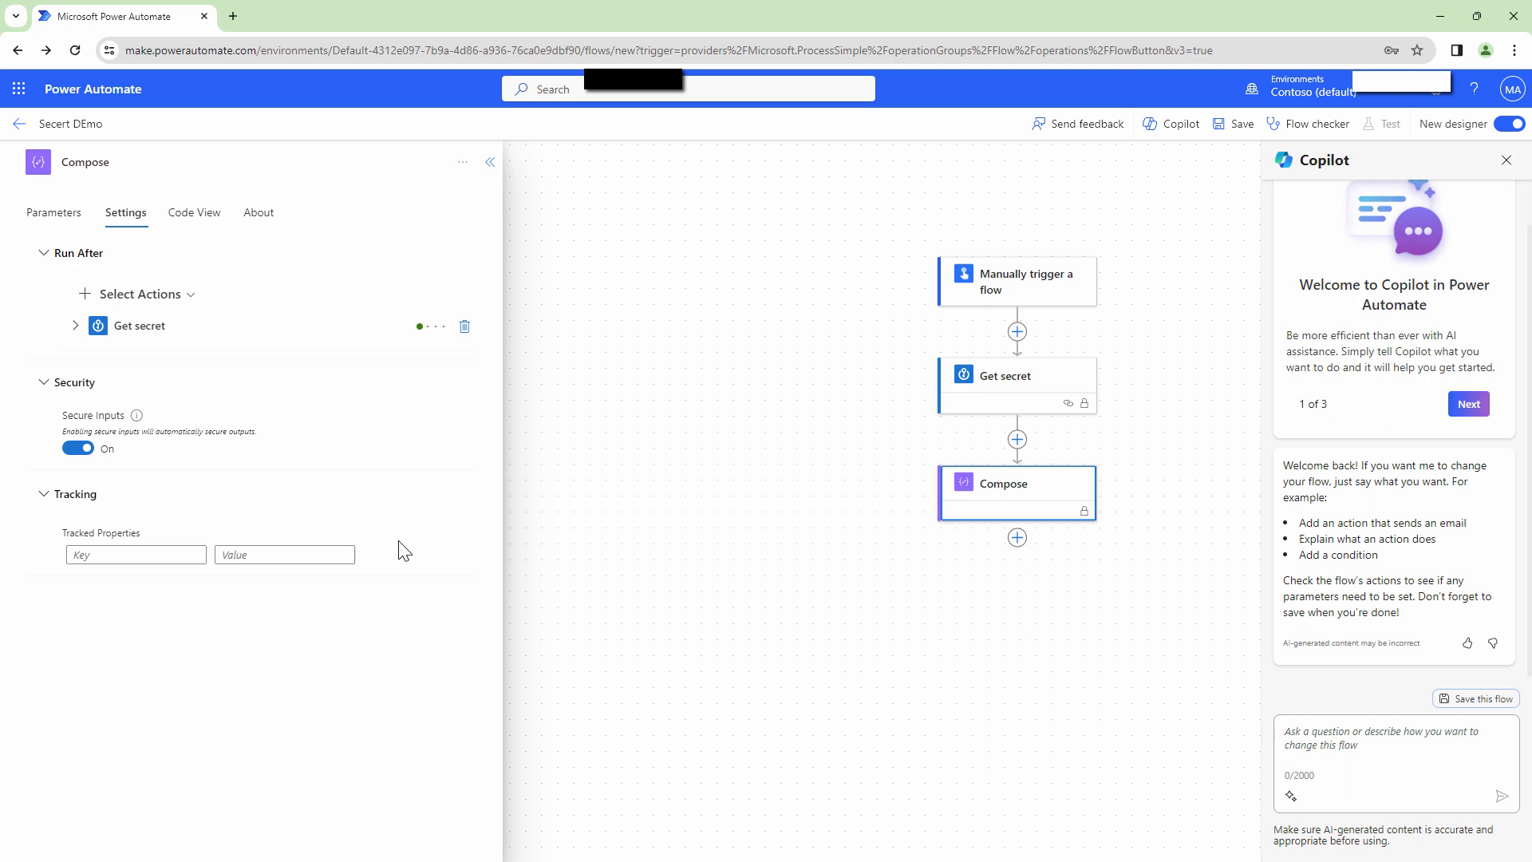
{"action": "left_click", "coordinate": [1236, 125]}
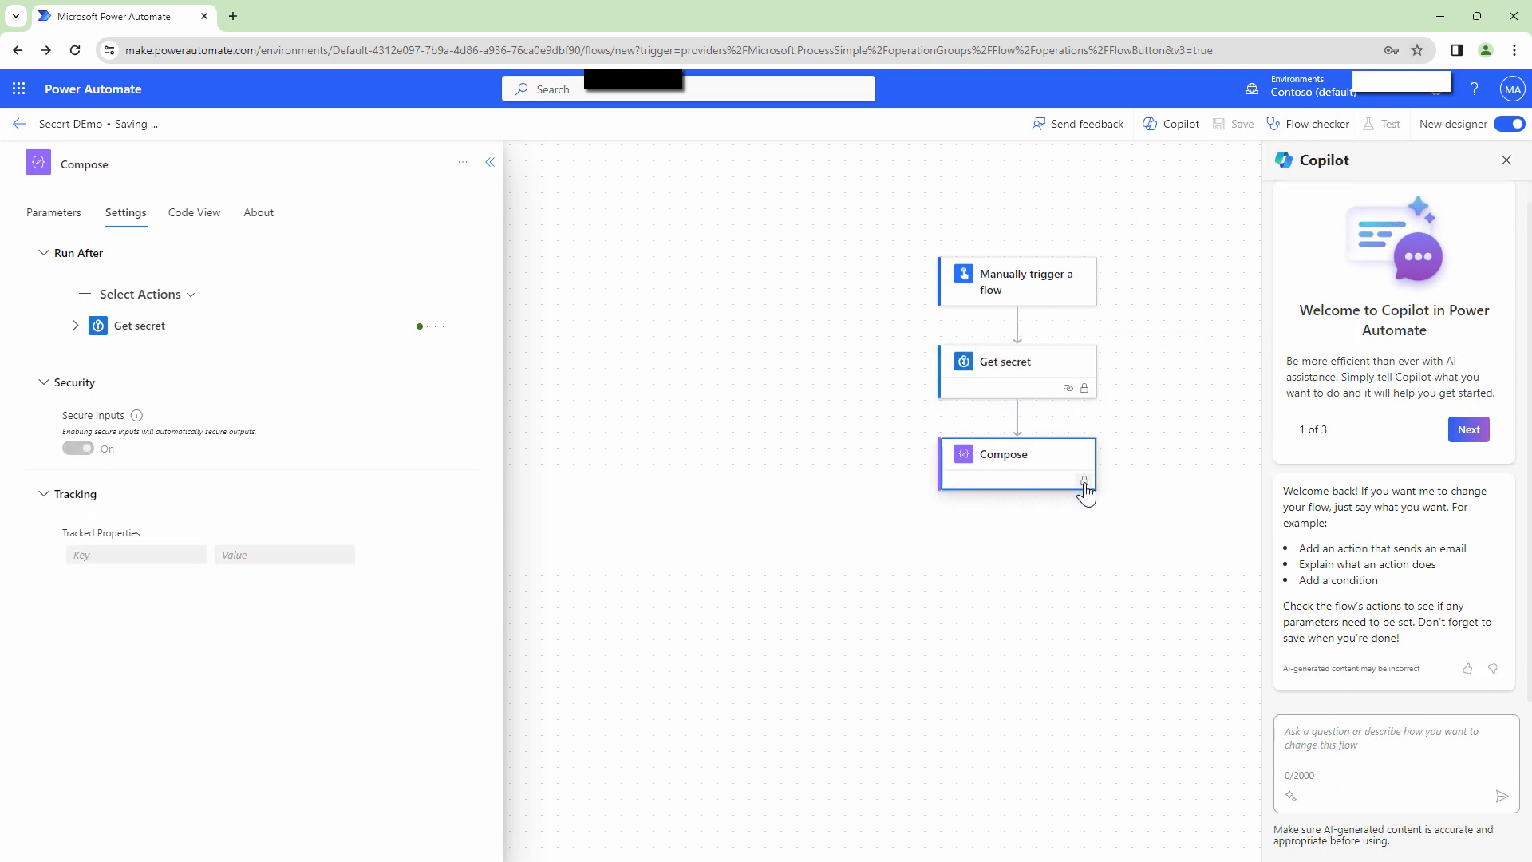
{"action": "mouse_move", "coordinate": [1085, 488]}
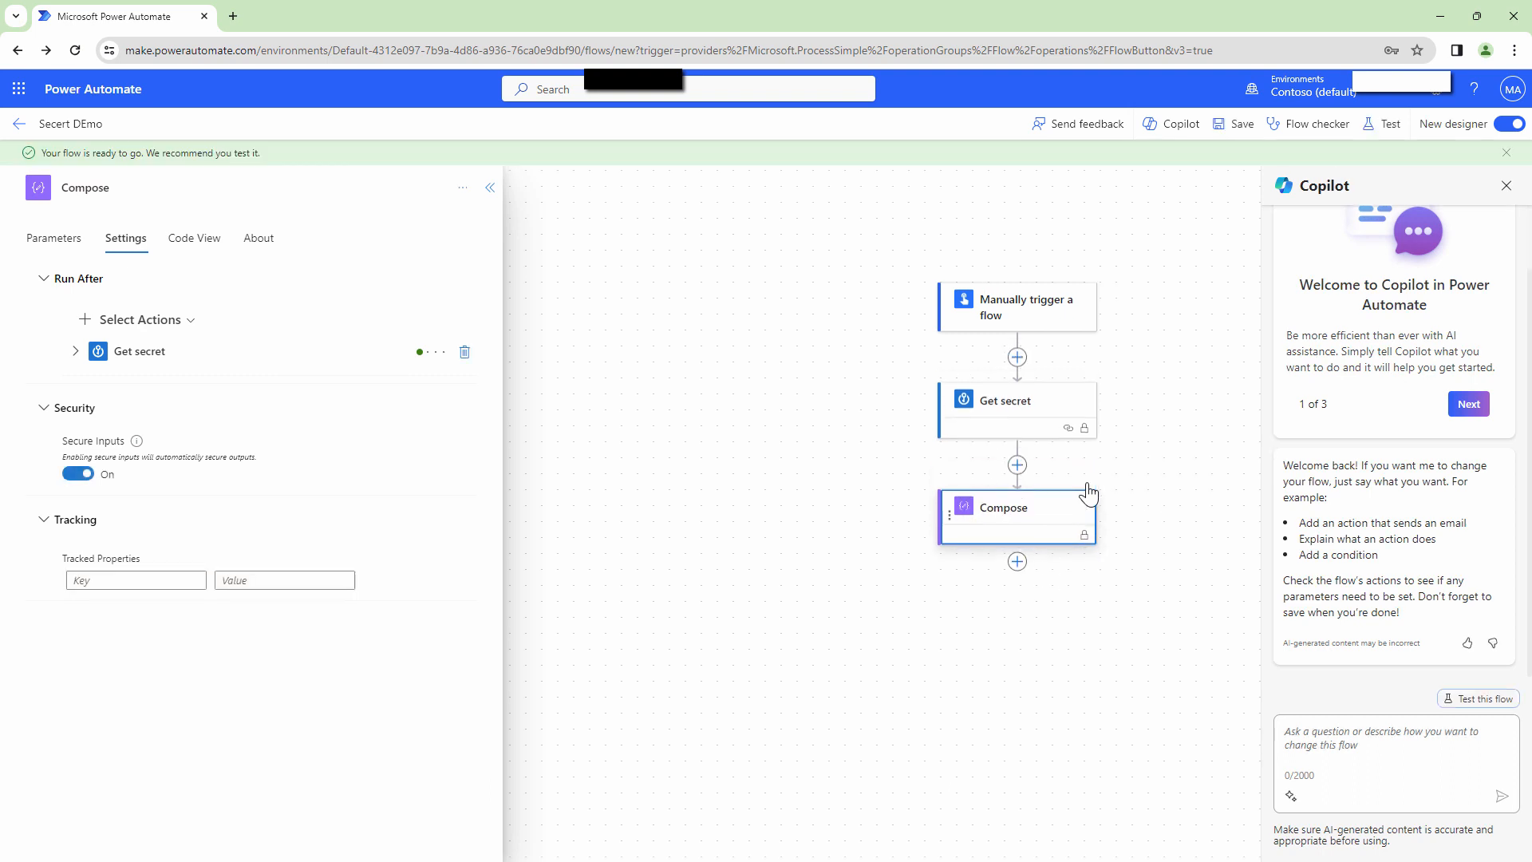